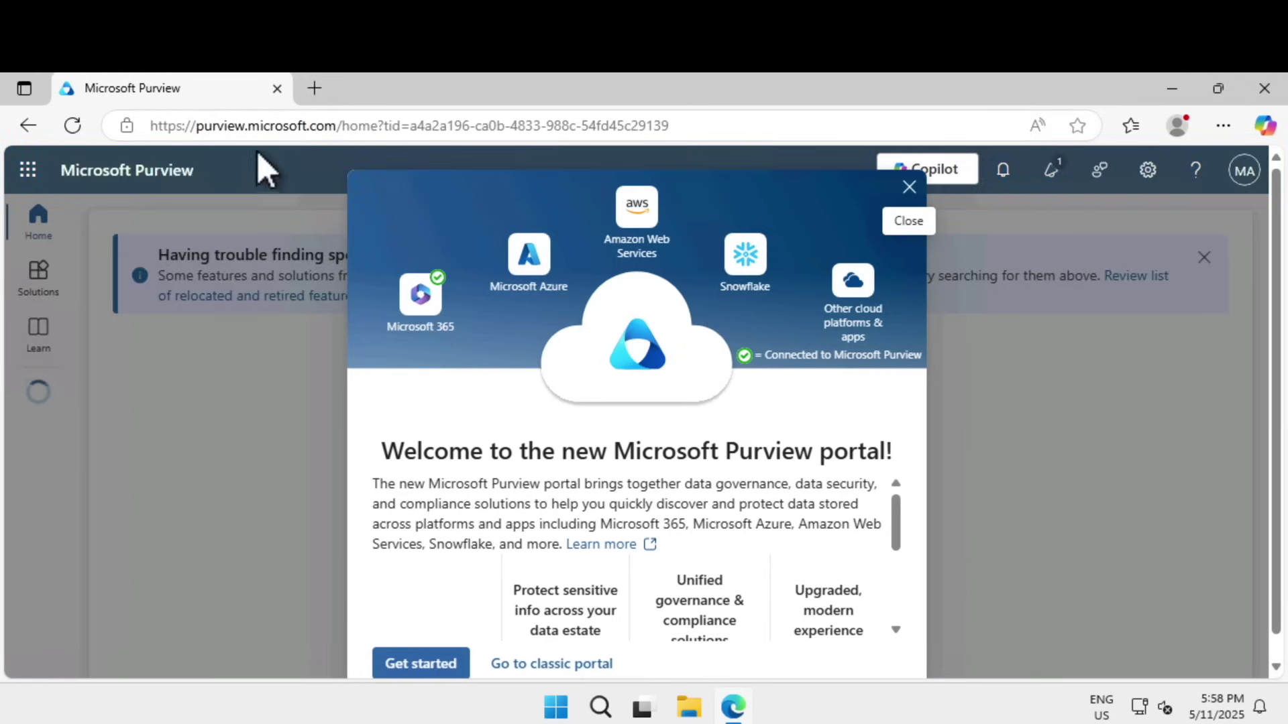
Look through the portal's welcome message and get started with the new Microsoft Purview portal.
scroll(723, 502, "down", 2)
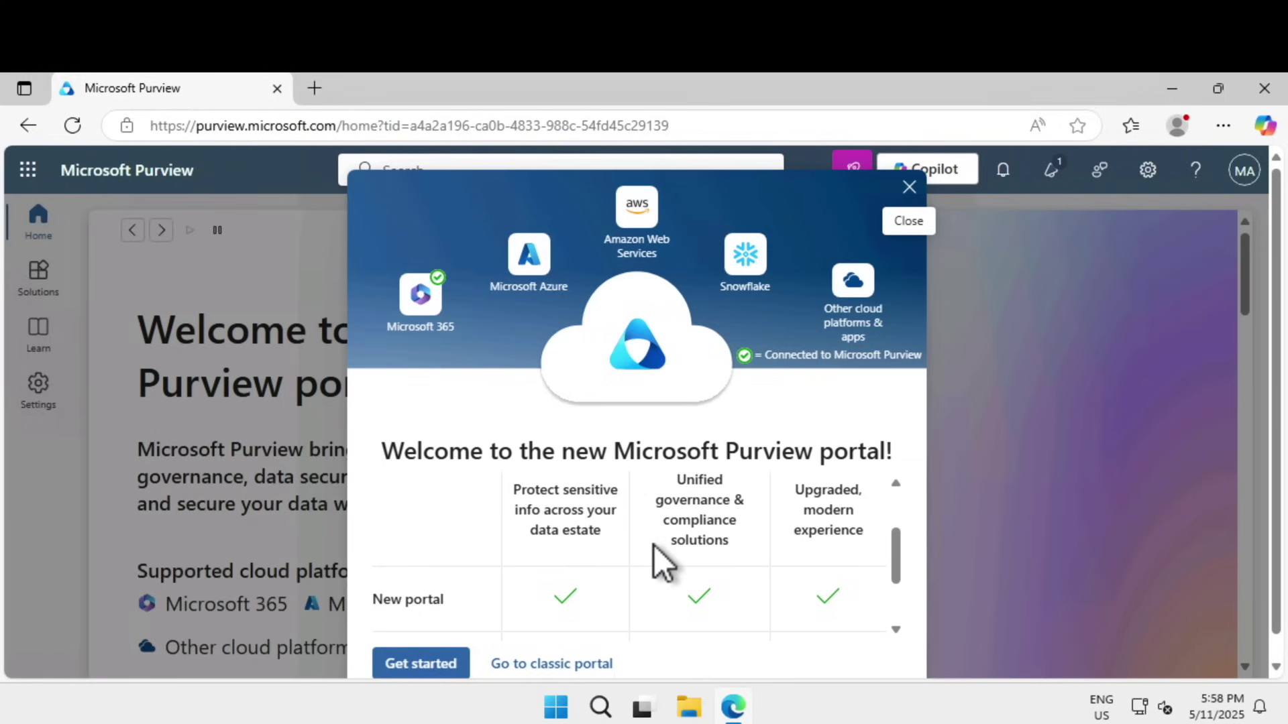
scroll(654, 545, "up", 2)
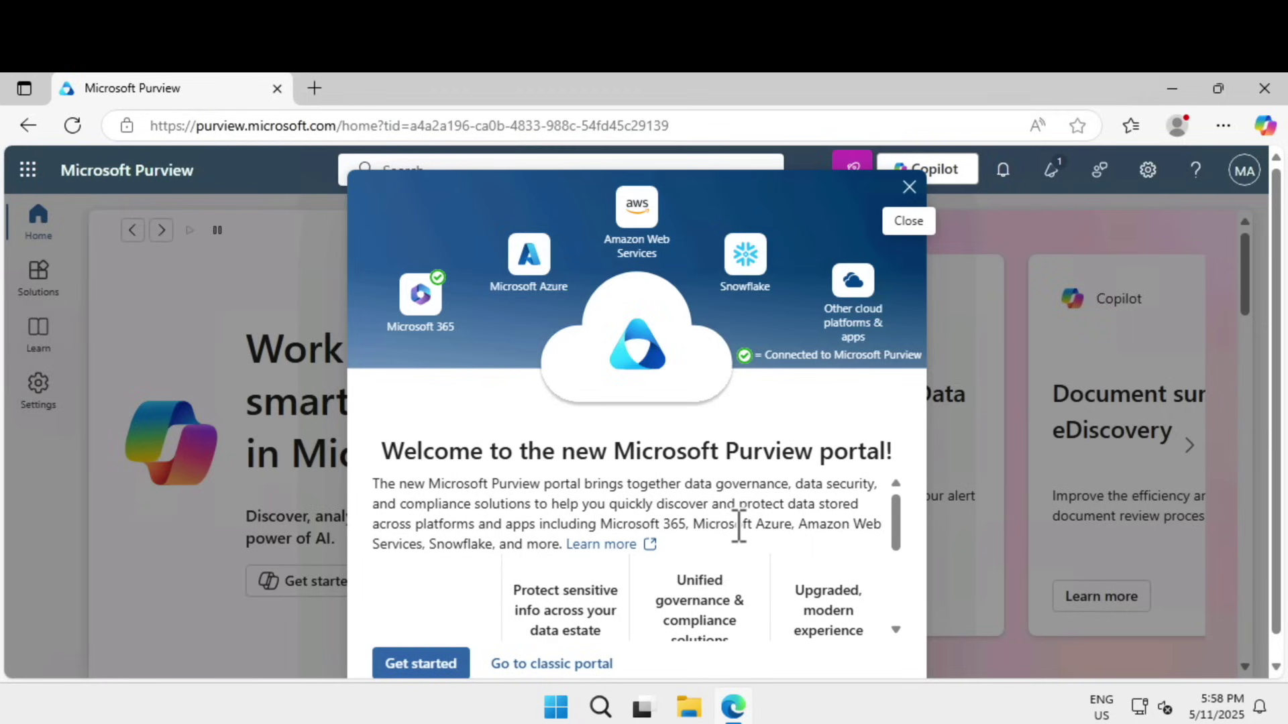
left_click(441, 668)
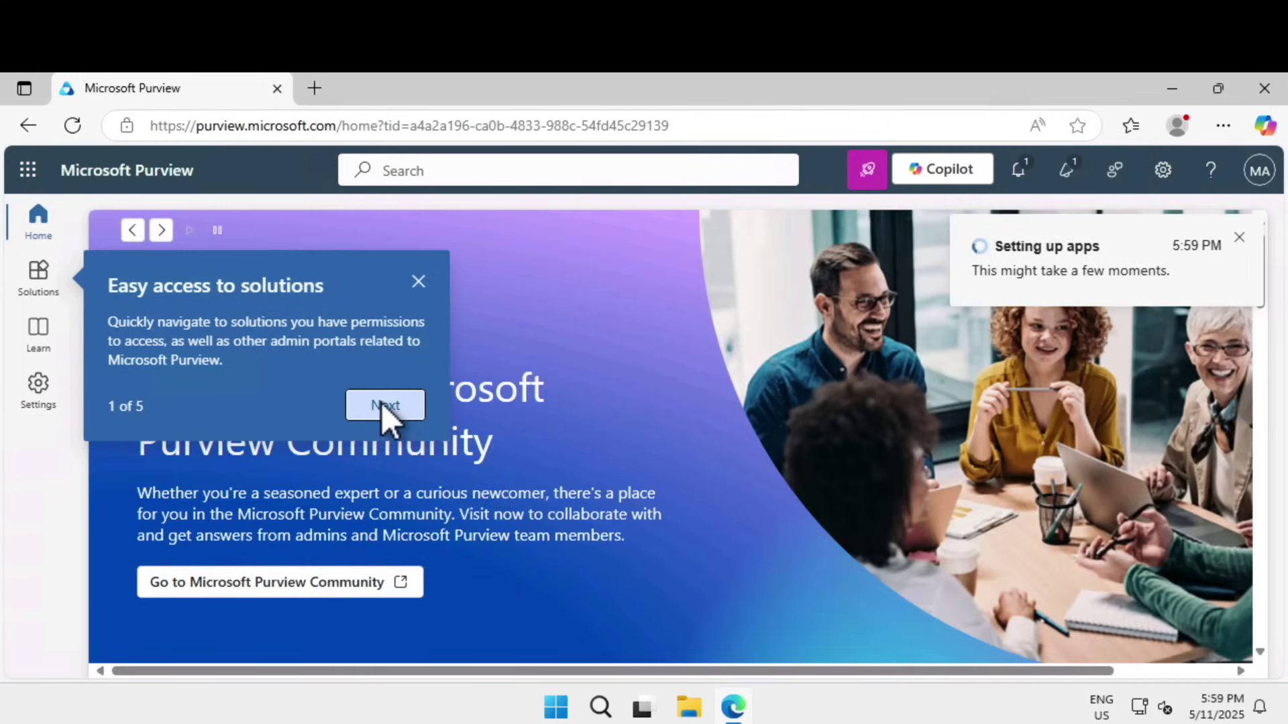
Open the Audit solution and start recording user and admin activity.
left_click(37, 286)
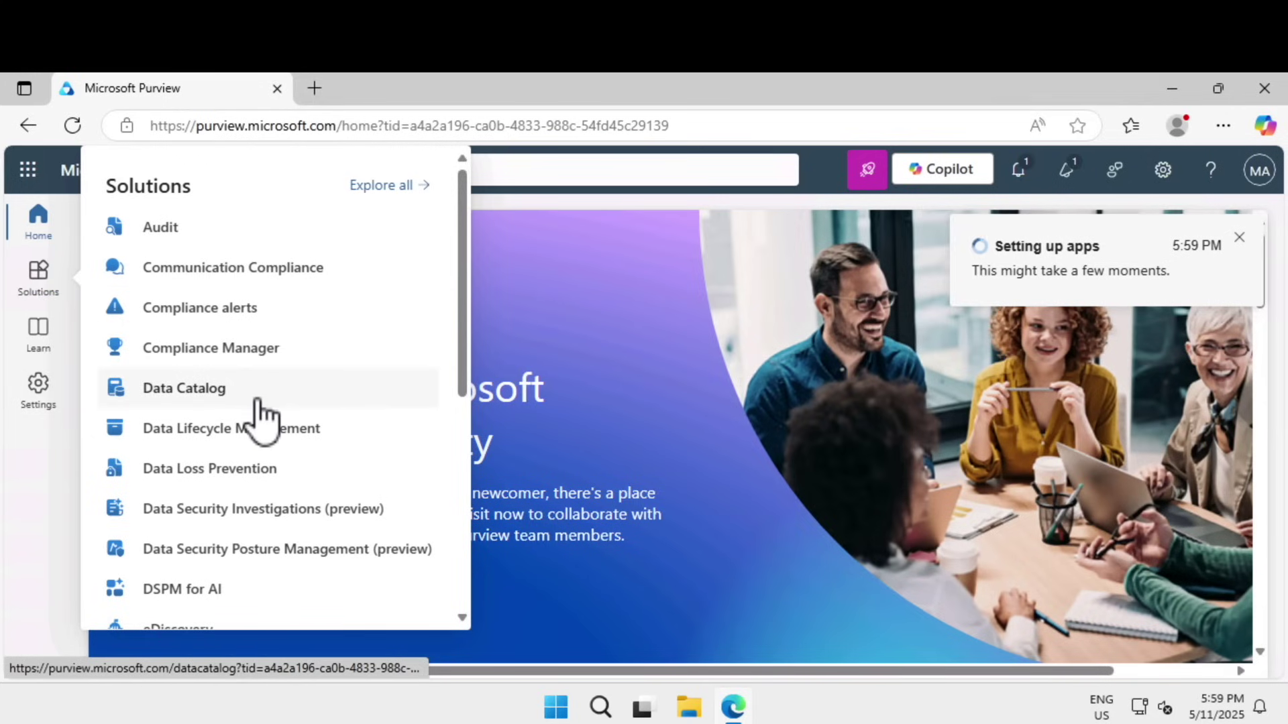
scroll(262, 416, "down", 6)
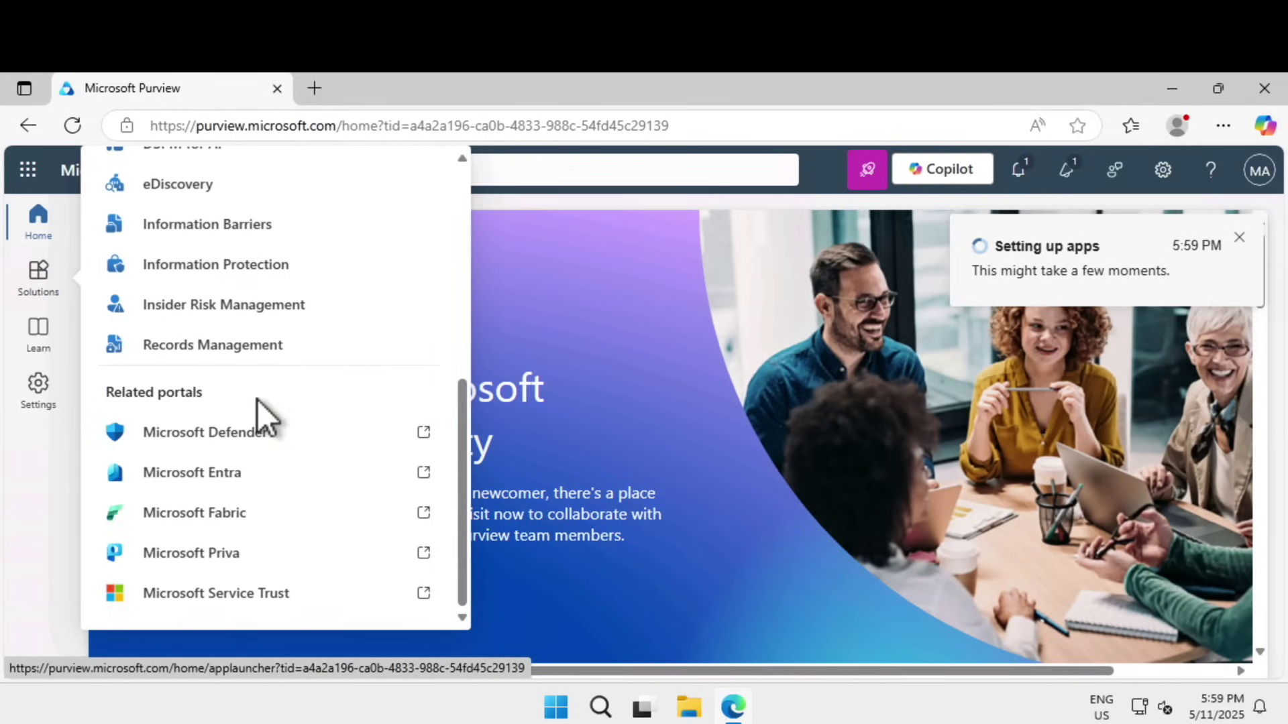
scroll(215, 336, "up", 6)
left_click(172, 253)
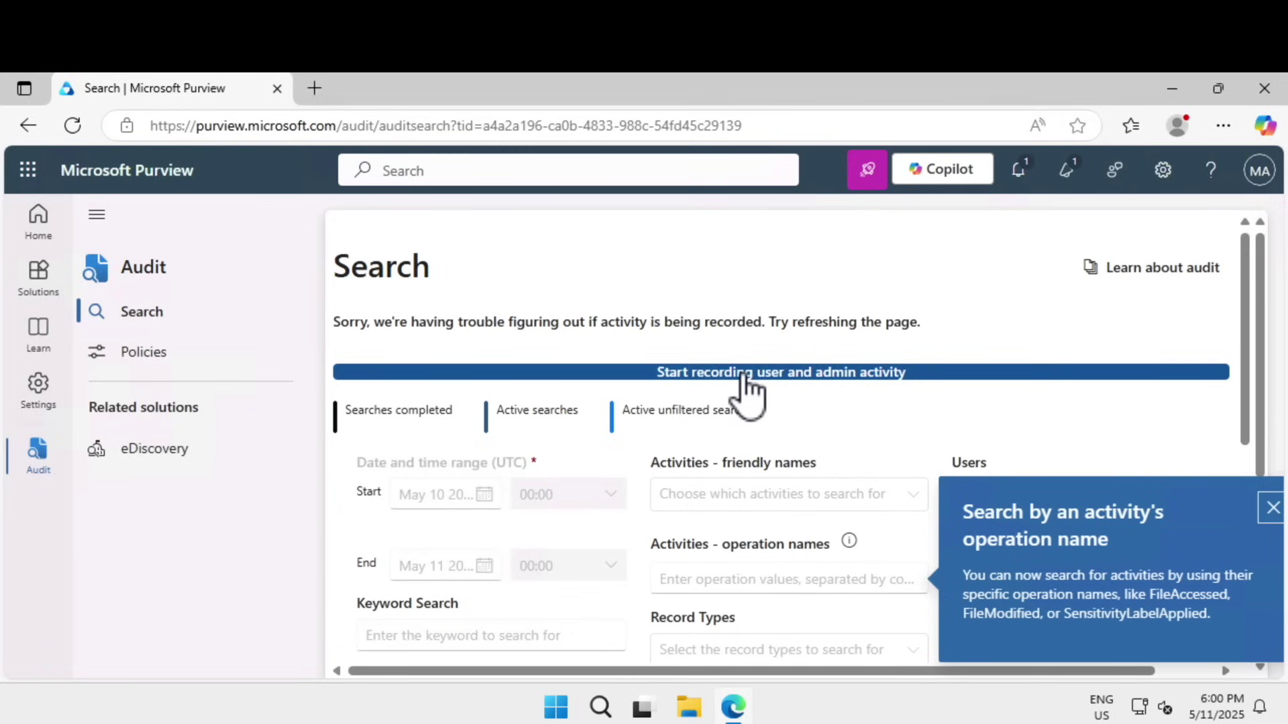
left_click(847, 373)
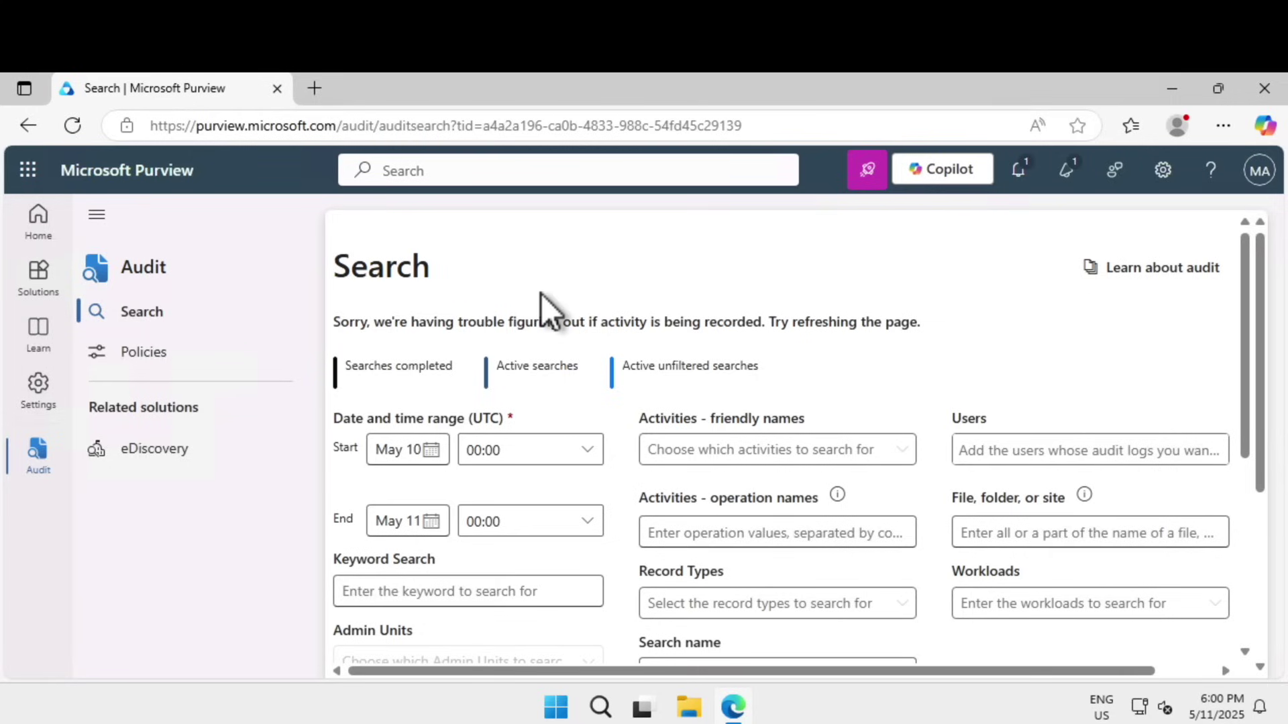
Turn on device onboarding from the Devices page in the portal settings and confirm it.
left_click(44, 411)
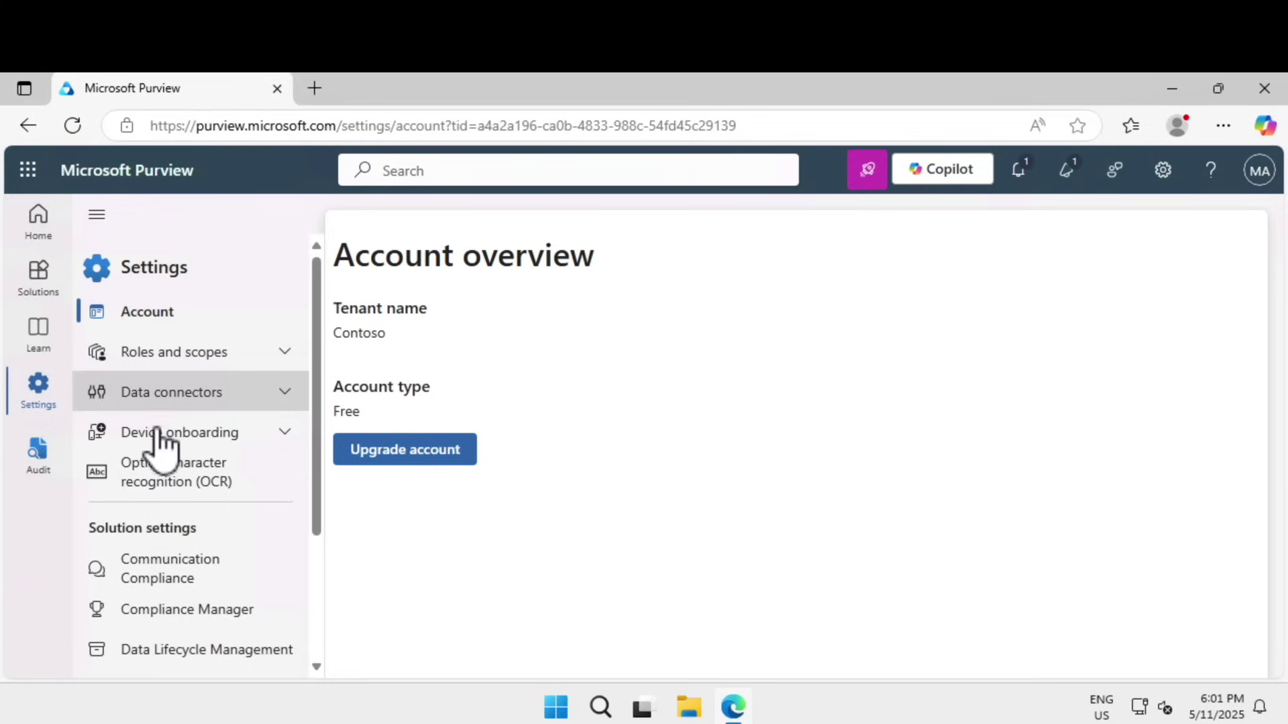
left_click(285, 433)
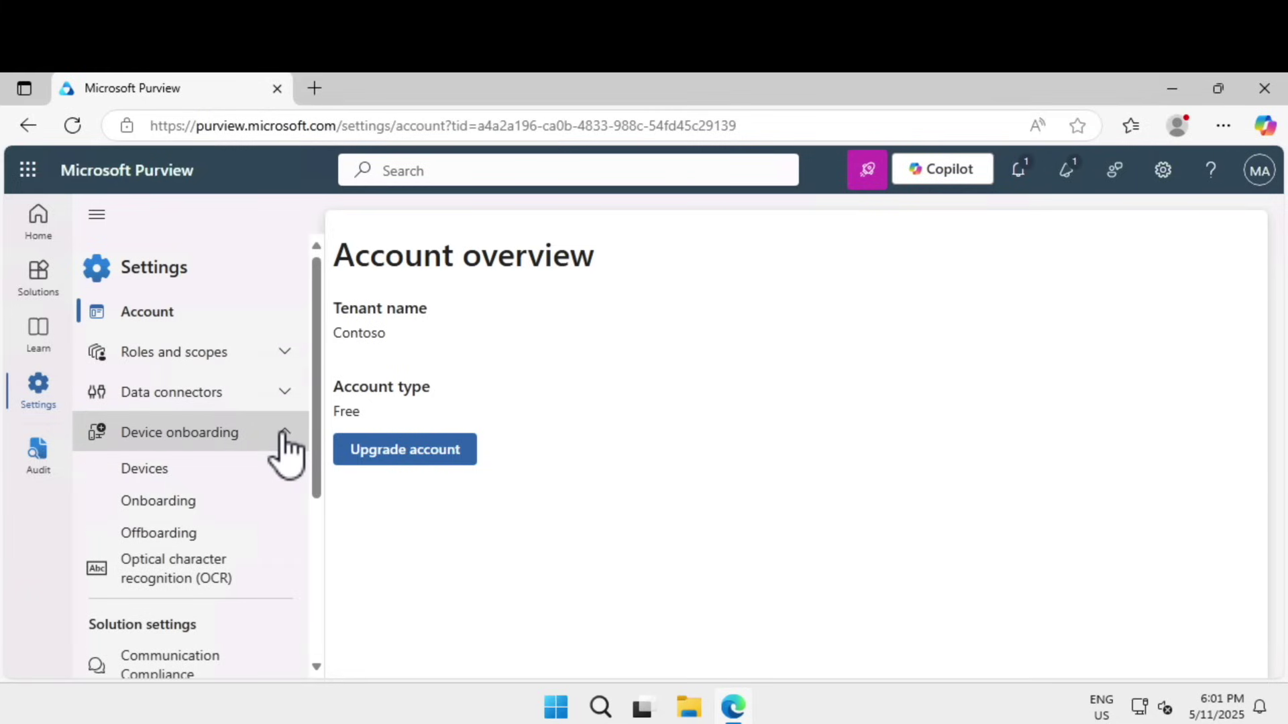
left_click(179, 478)
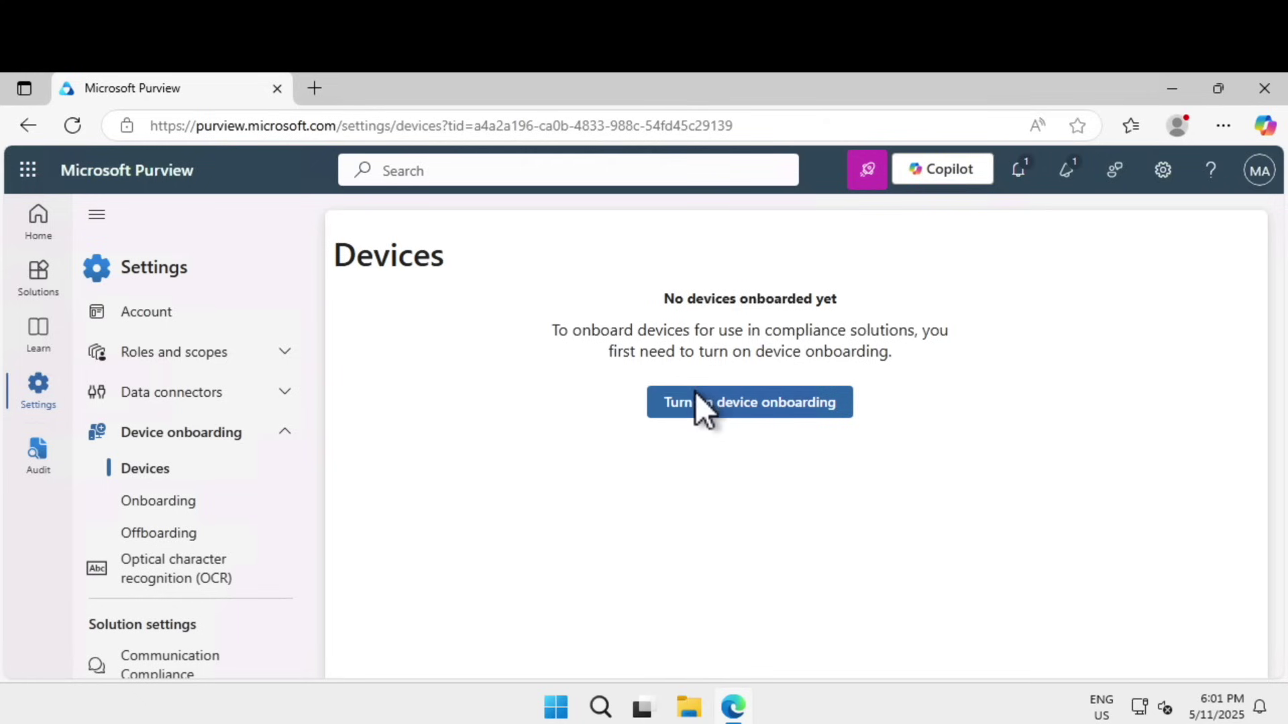
left_click(732, 407)
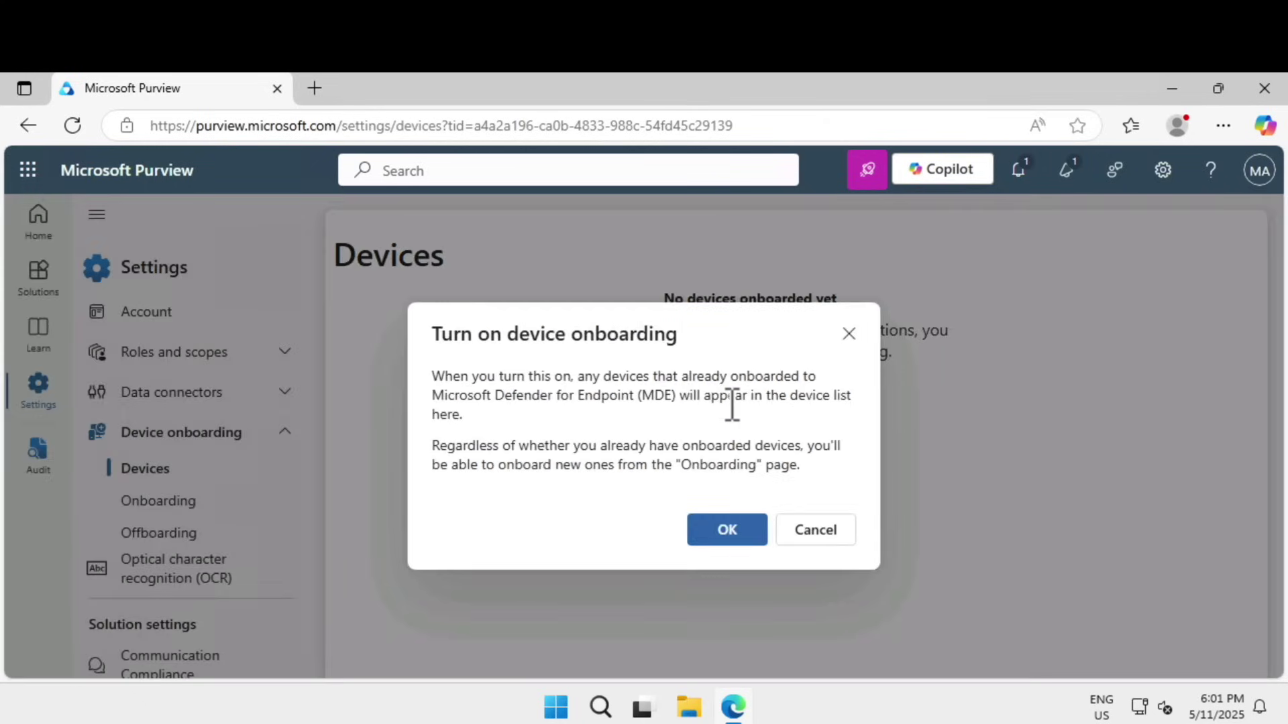
left_click(741, 530)
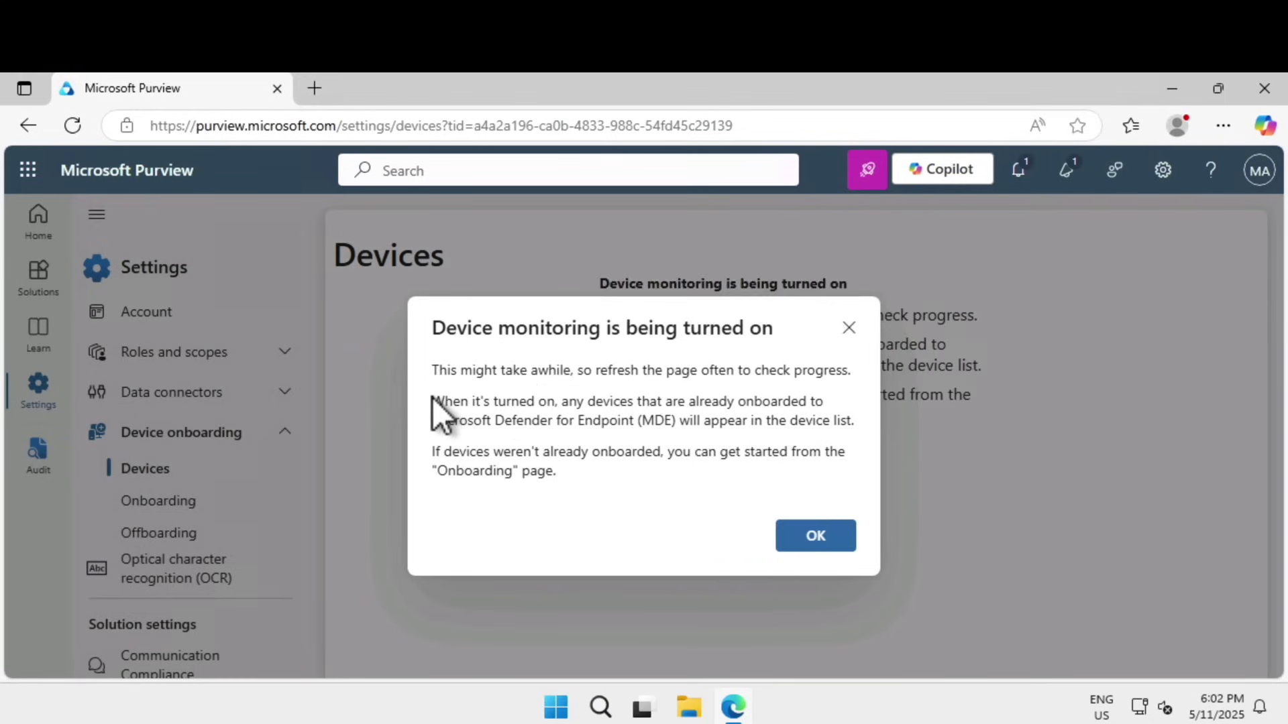
Read the device monitoring notice about already onboarded devices and the Onboarding page, and acknowledge it.
left_click_drag(433, 403, 848, 419)
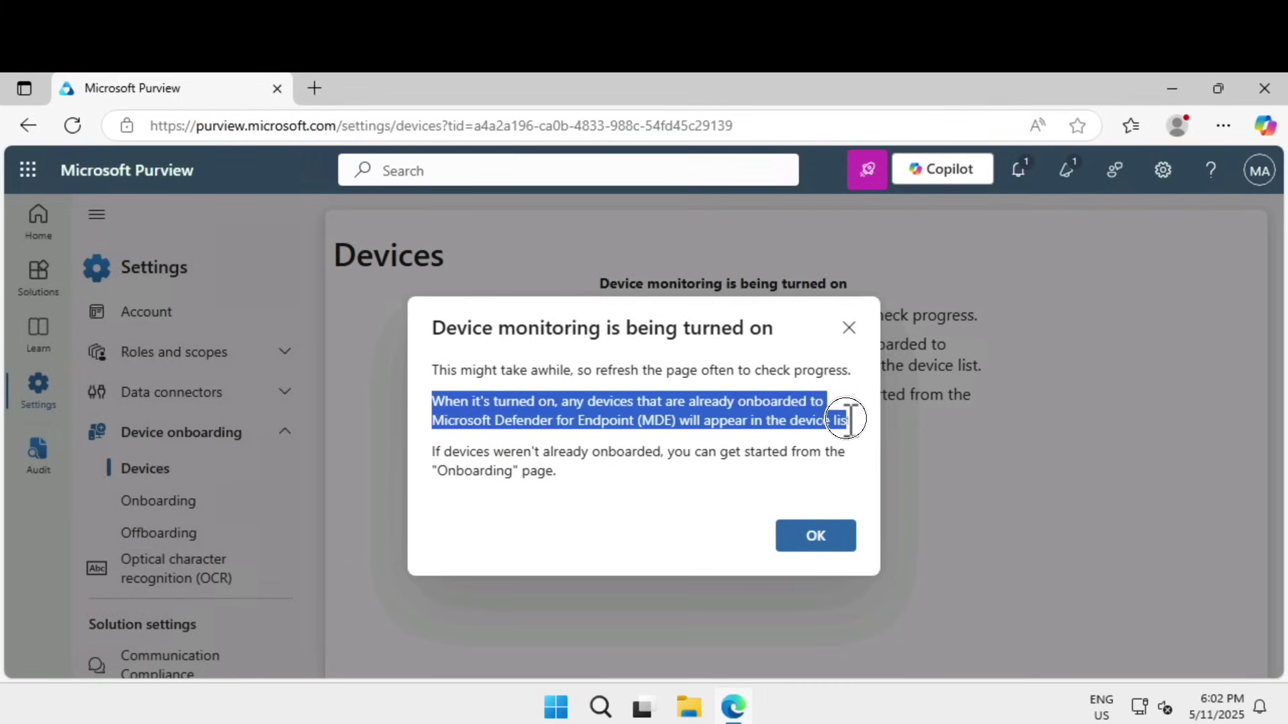
left_click_drag(849, 419, 851, 422)
left_click(503, 451)
left_click_drag(483, 452, 651, 452)
left_click_drag(465, 473, 568, 478)
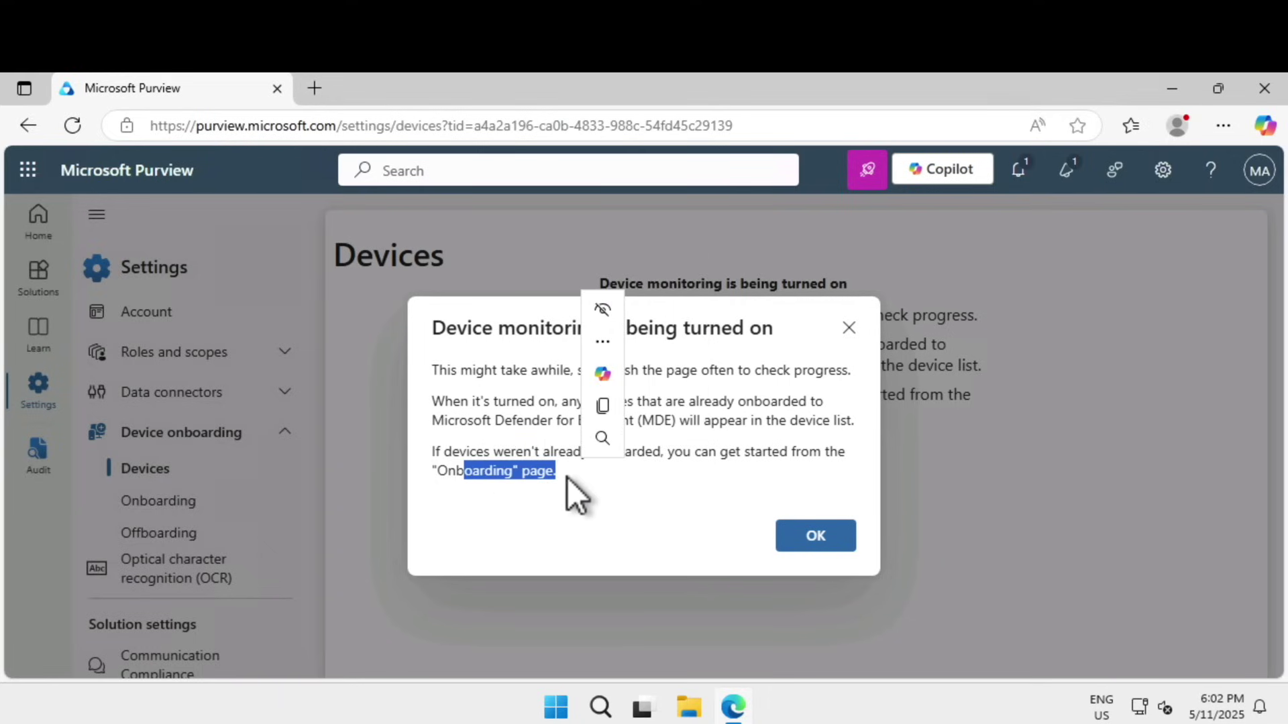
left_click(814, 537)
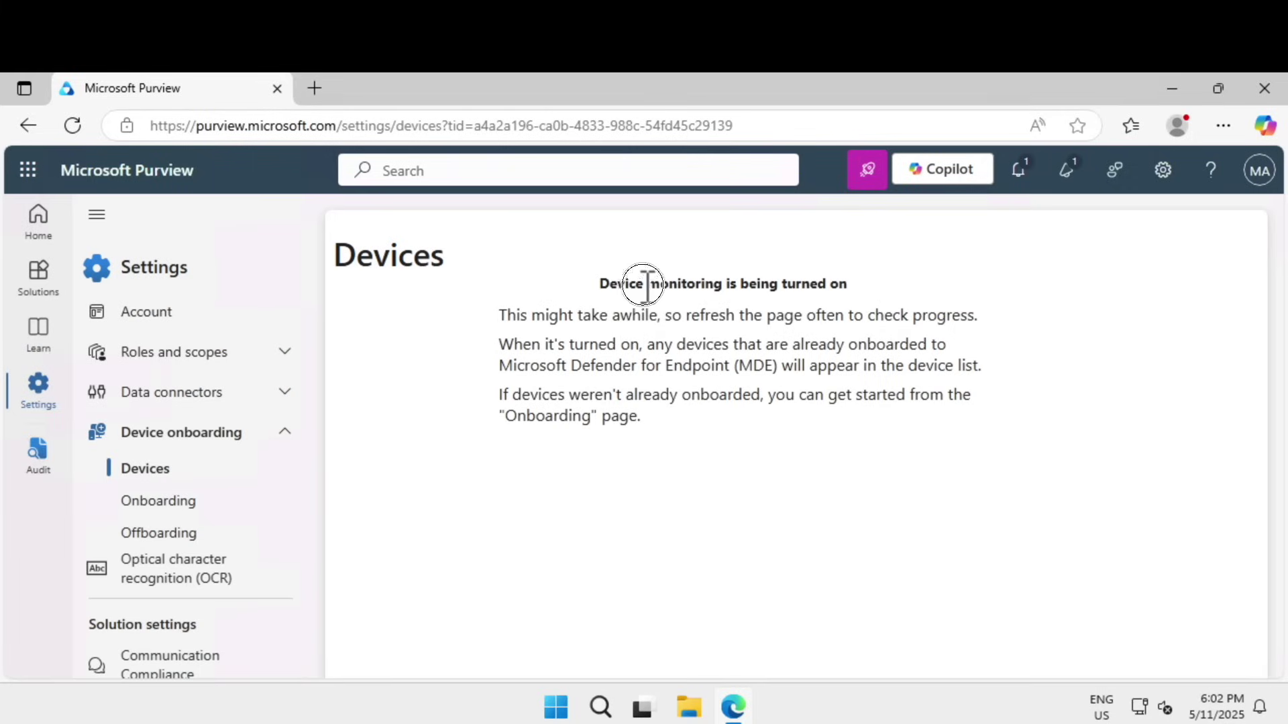
left_click_drag(609, 284, 840, 293)
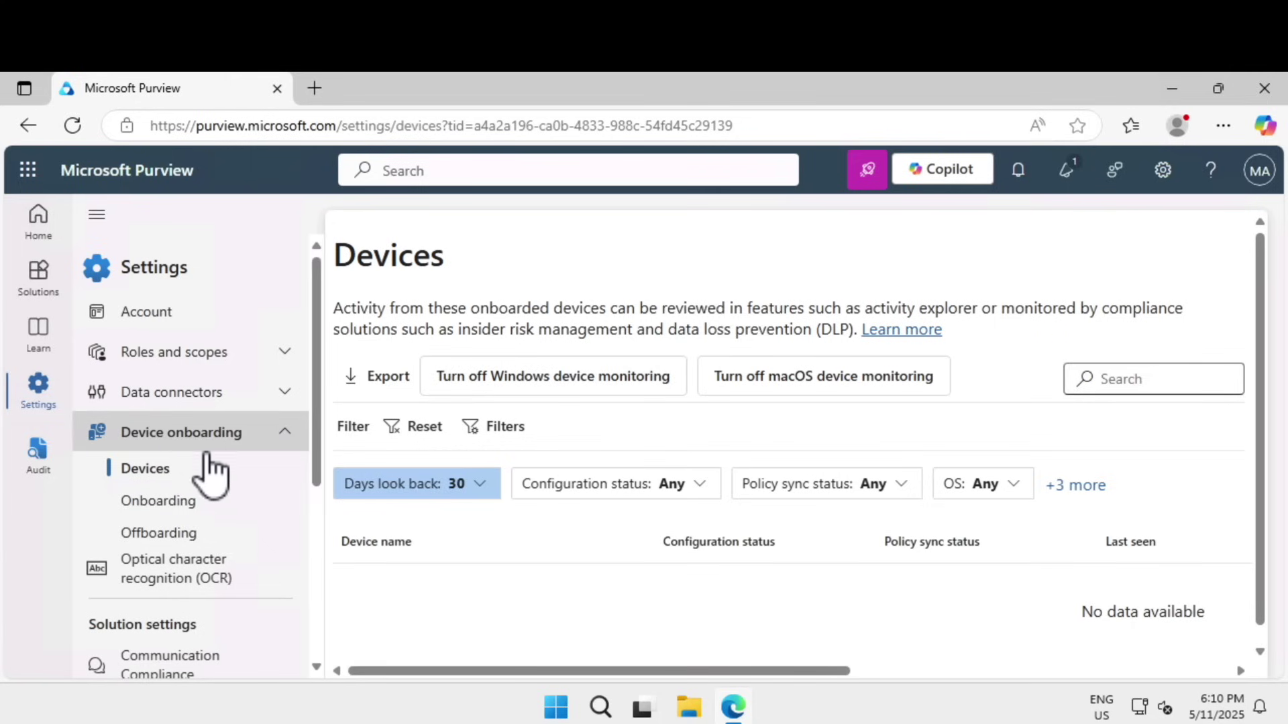
Download the device onboarding package for Windows 10 with the "Local script (for up to 10 machines)" deployment method.
left_click(180, 503)
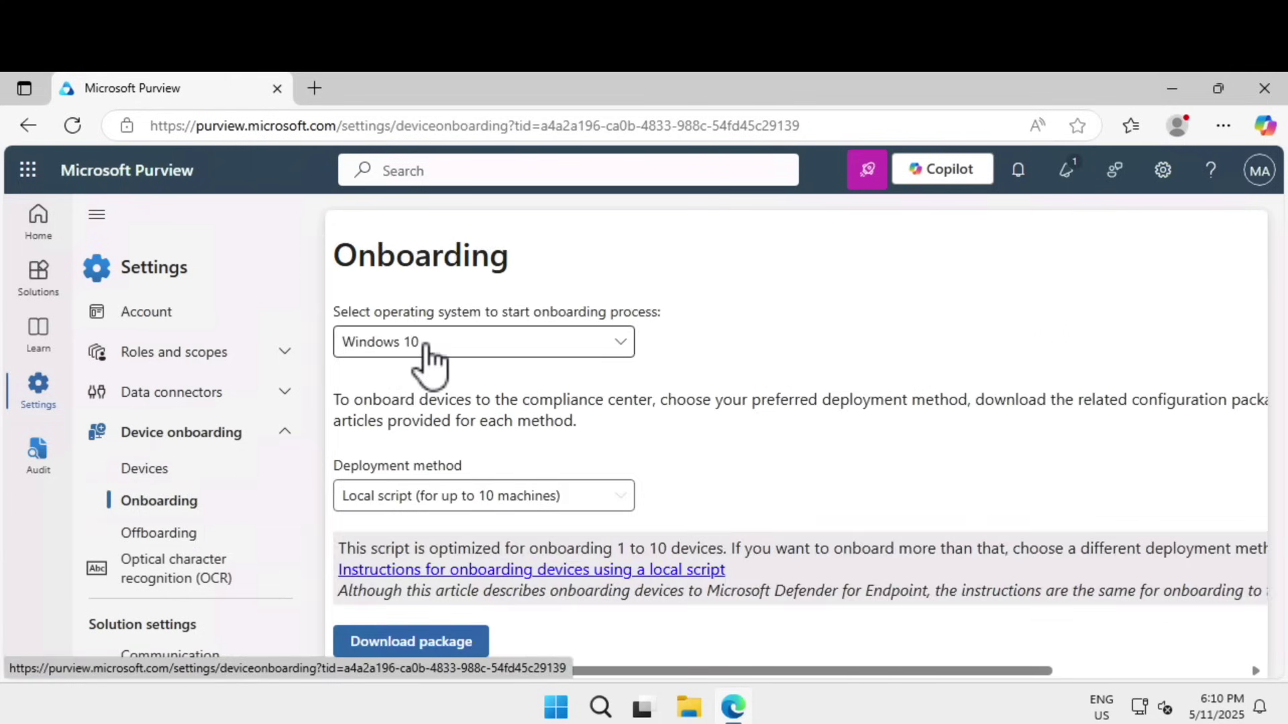
left_click(556, 709)
left_click(556, 709)
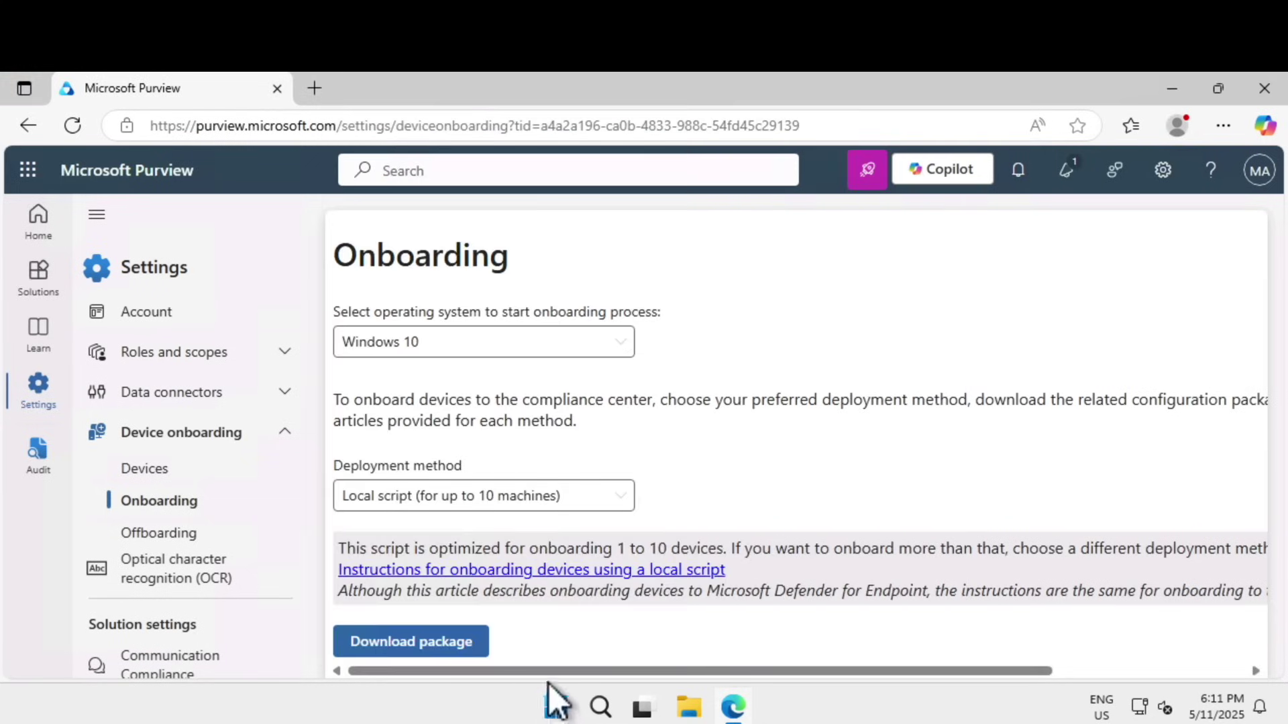
left_click(453, 345)
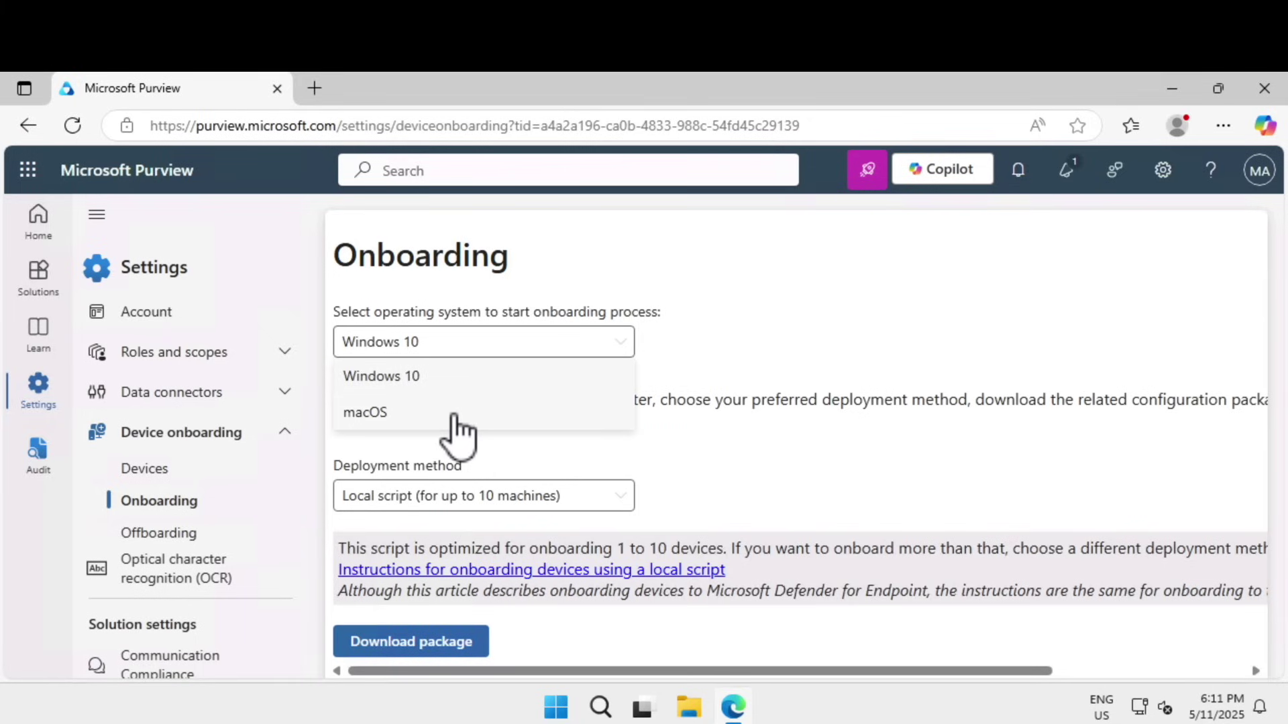
left_click(906, 409)
left_click(513, 511)
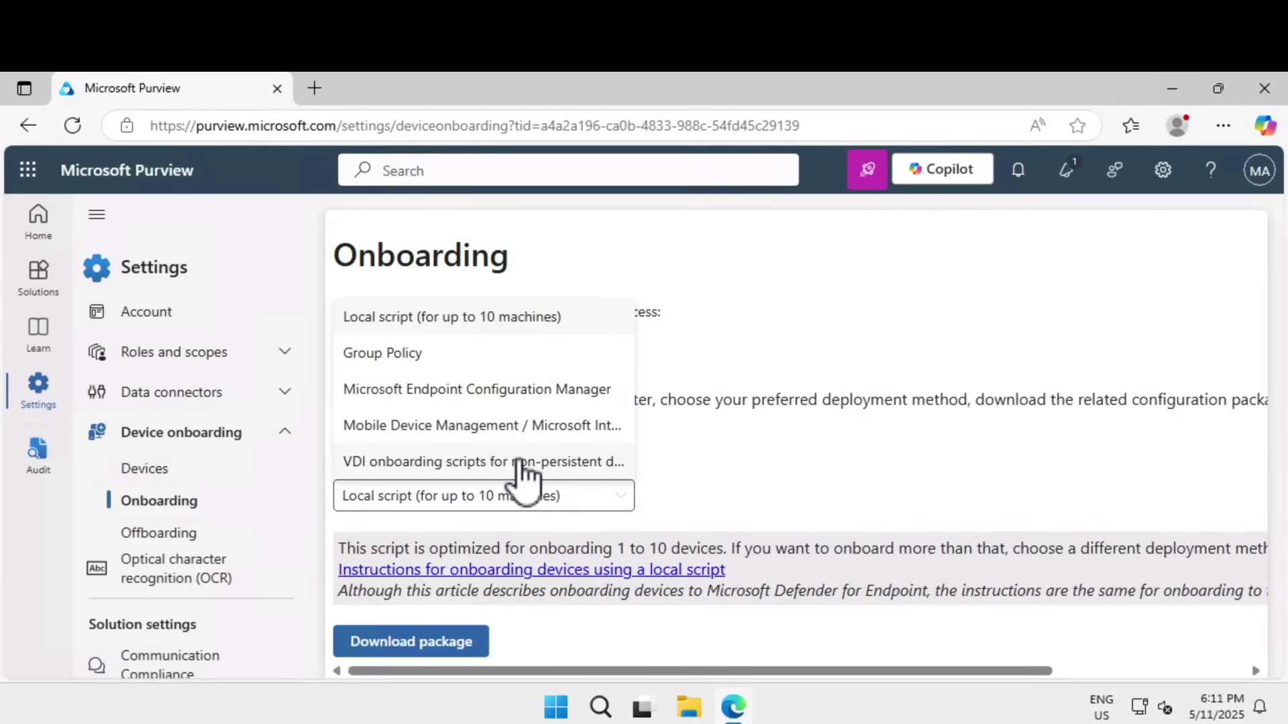
left_click(447, 320)
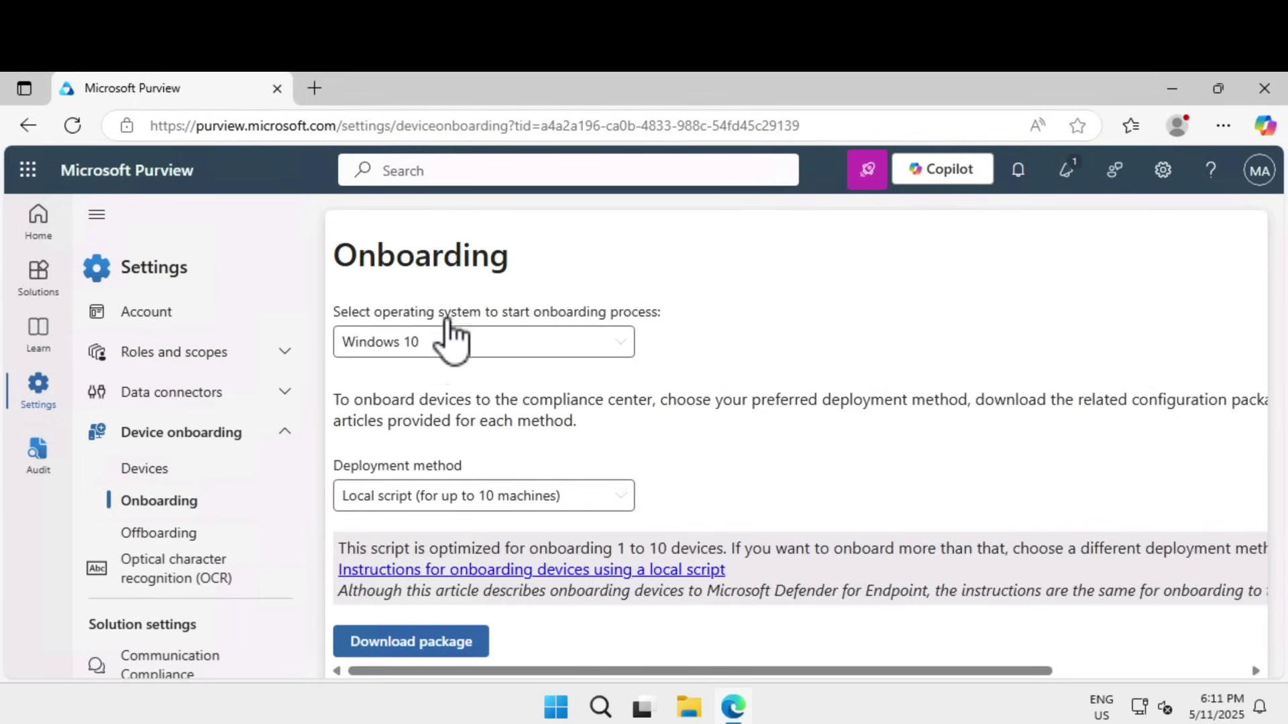
left_click(433, 649)
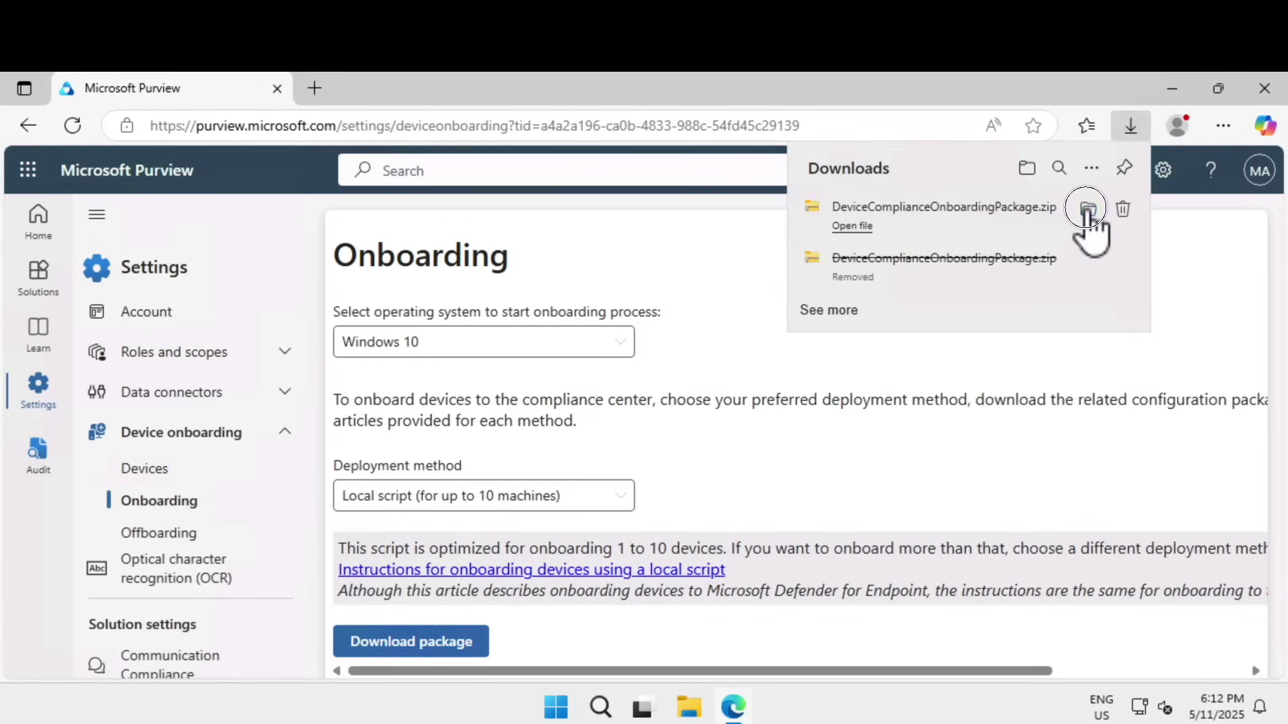
Show the downloaded DeviceComplianceOnboardingPackage.zip in its folder and extract all its contents to the default location.
left_click(1087, 210)
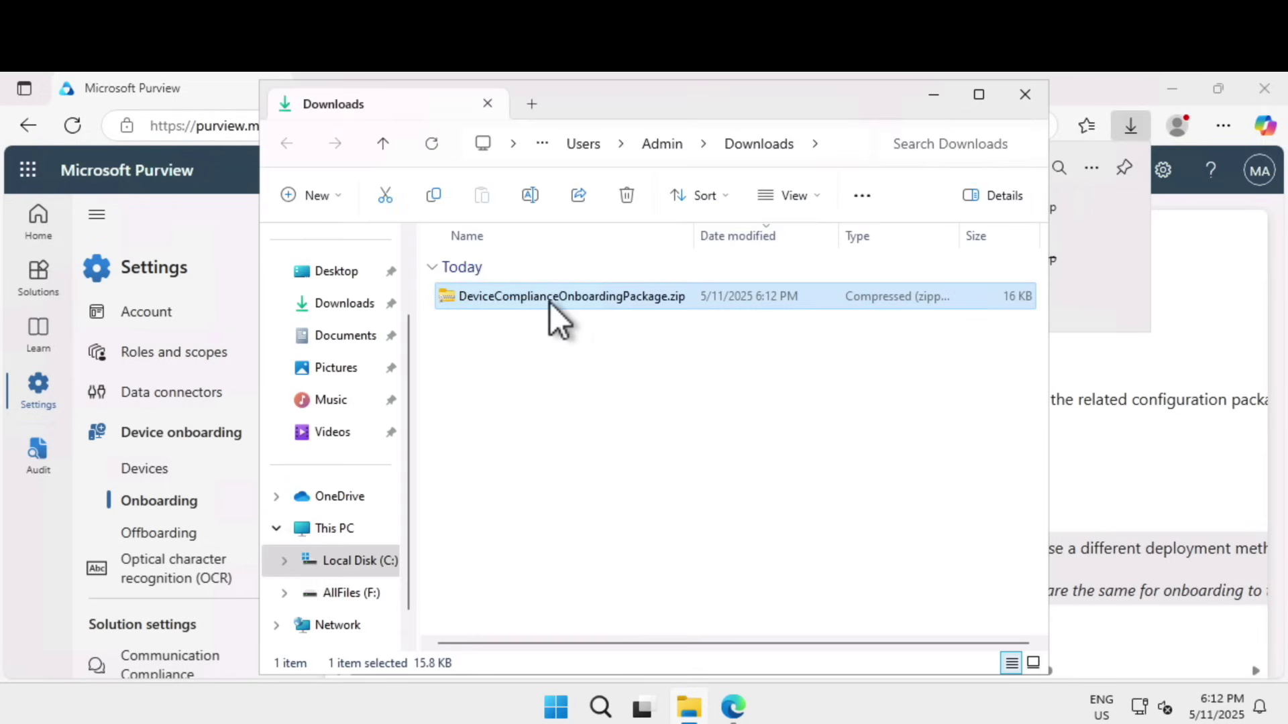
right_click(549, 302)
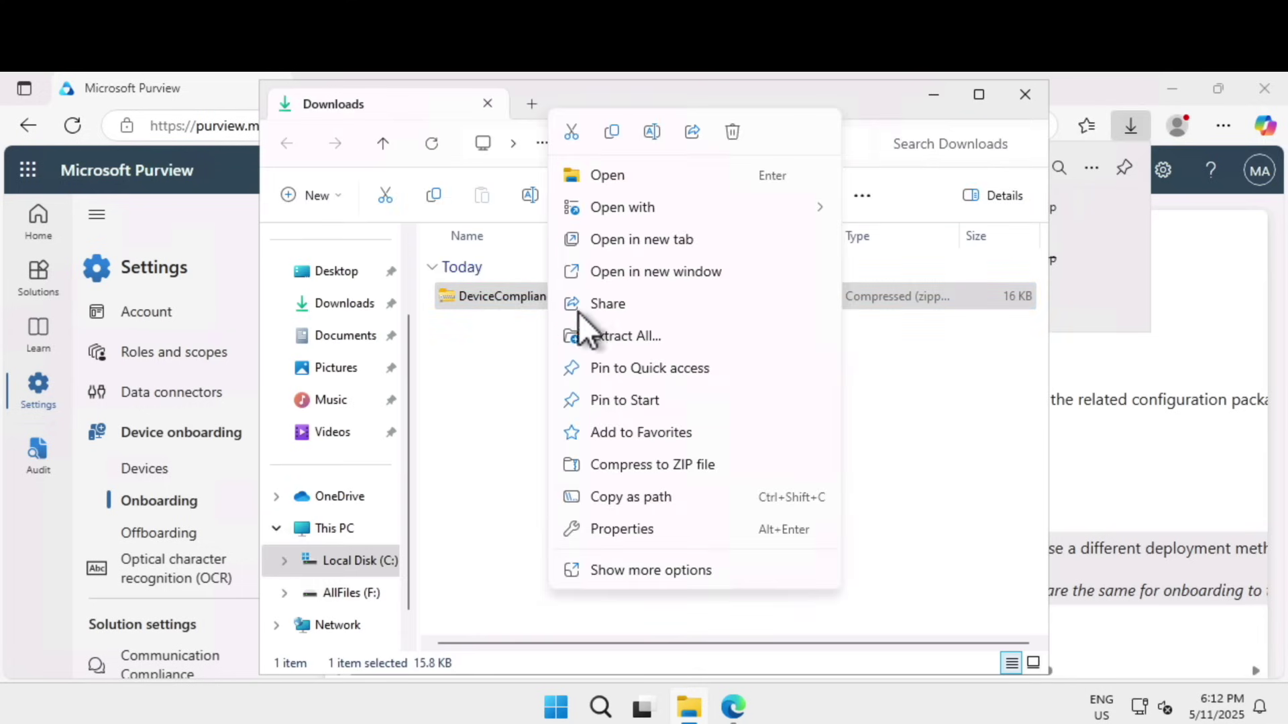
left_click(601, 335)
left_click(850, 580)
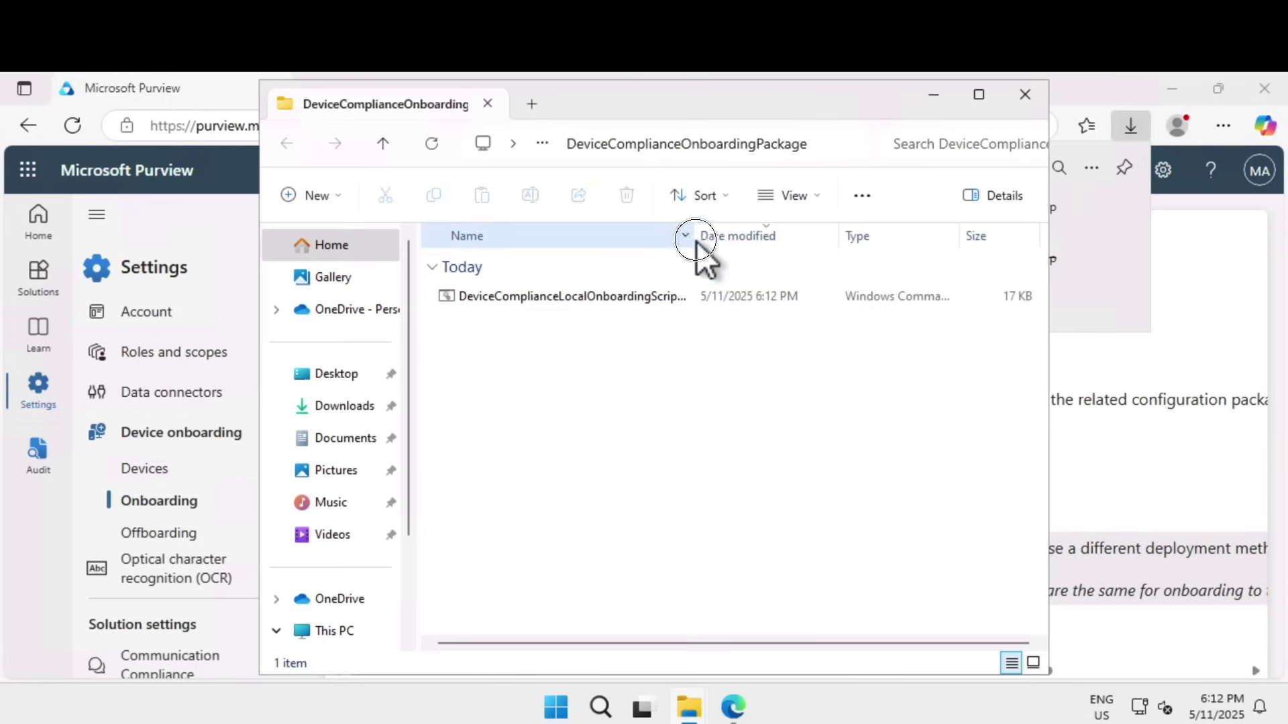
Unblock DeviceComplianceLocalOnboardingScript.cmd in its file properties and apply the change.
left_click_drag(701, 236, 626, 297)
left_click(626, 296)
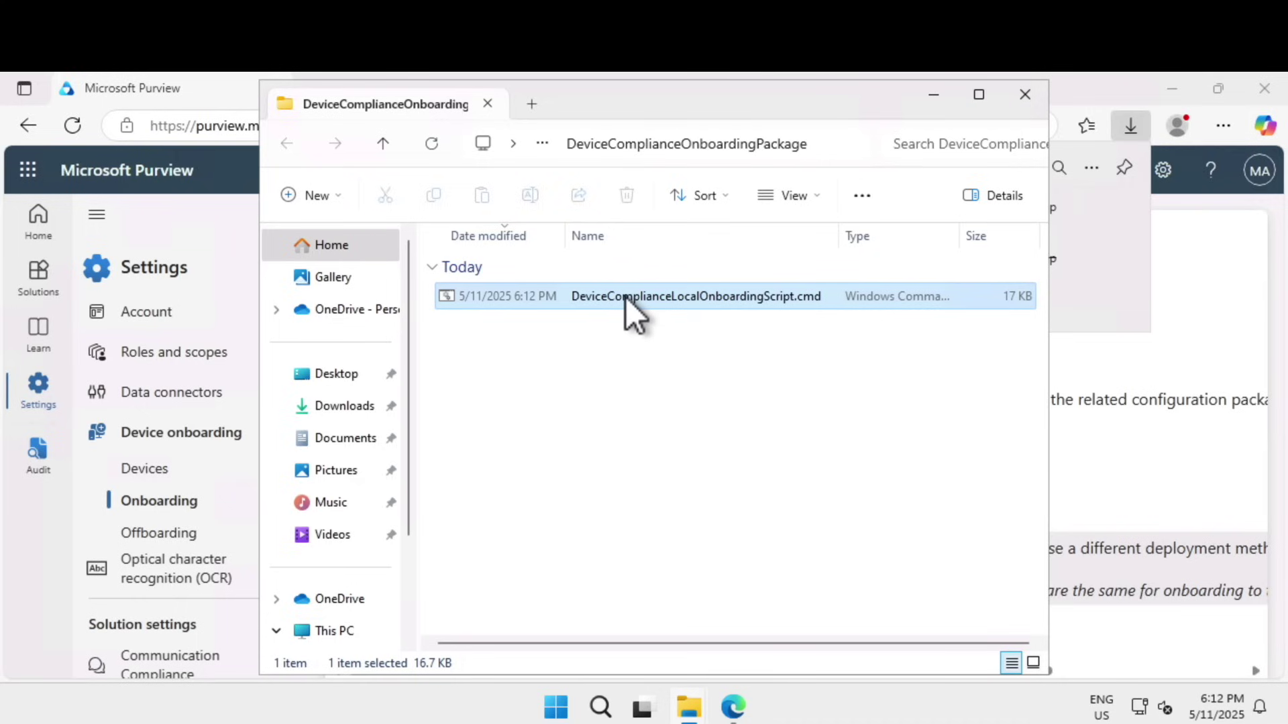
right_click(625, 296)
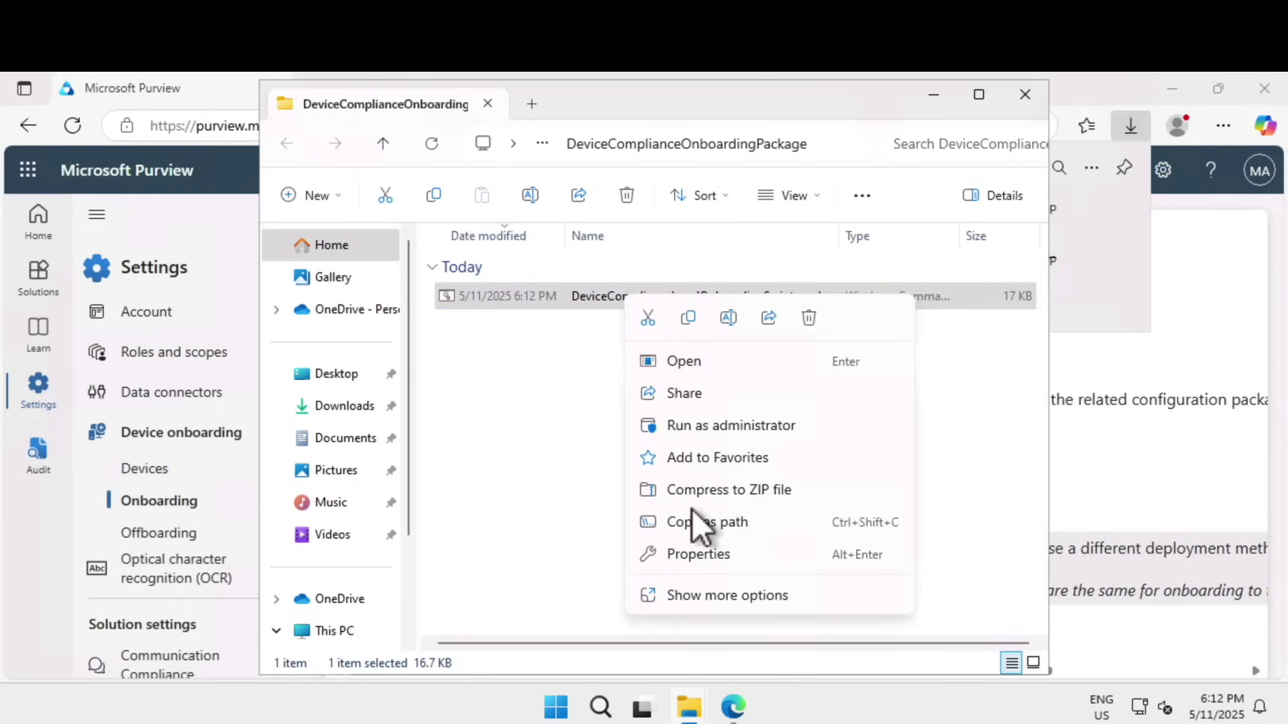
left_click(704, 560)
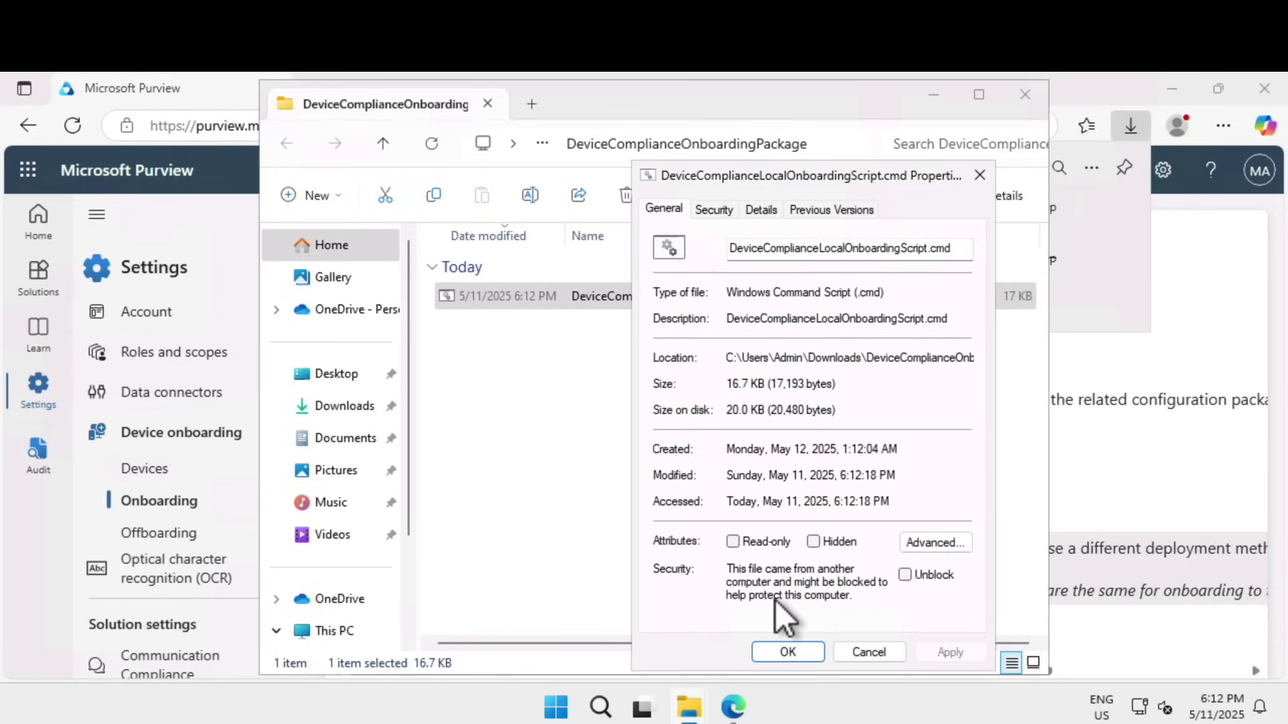
left_click(904, 576)
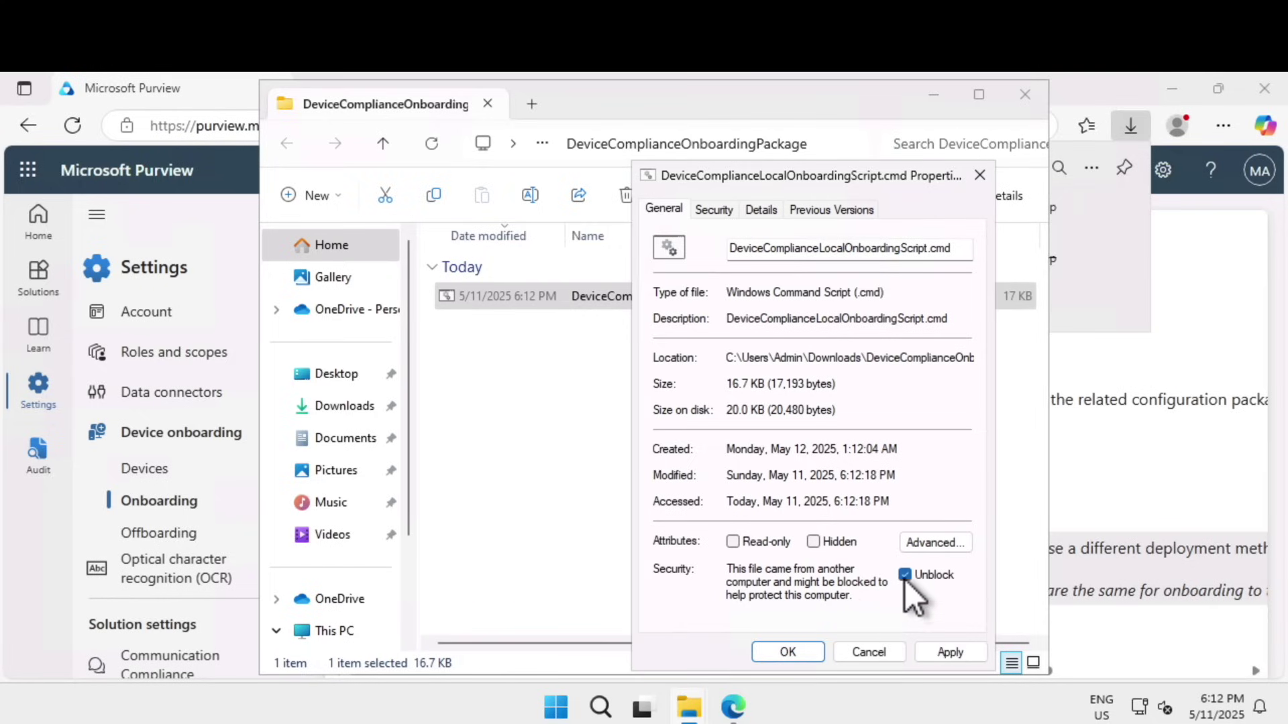
left_click(944, 653)
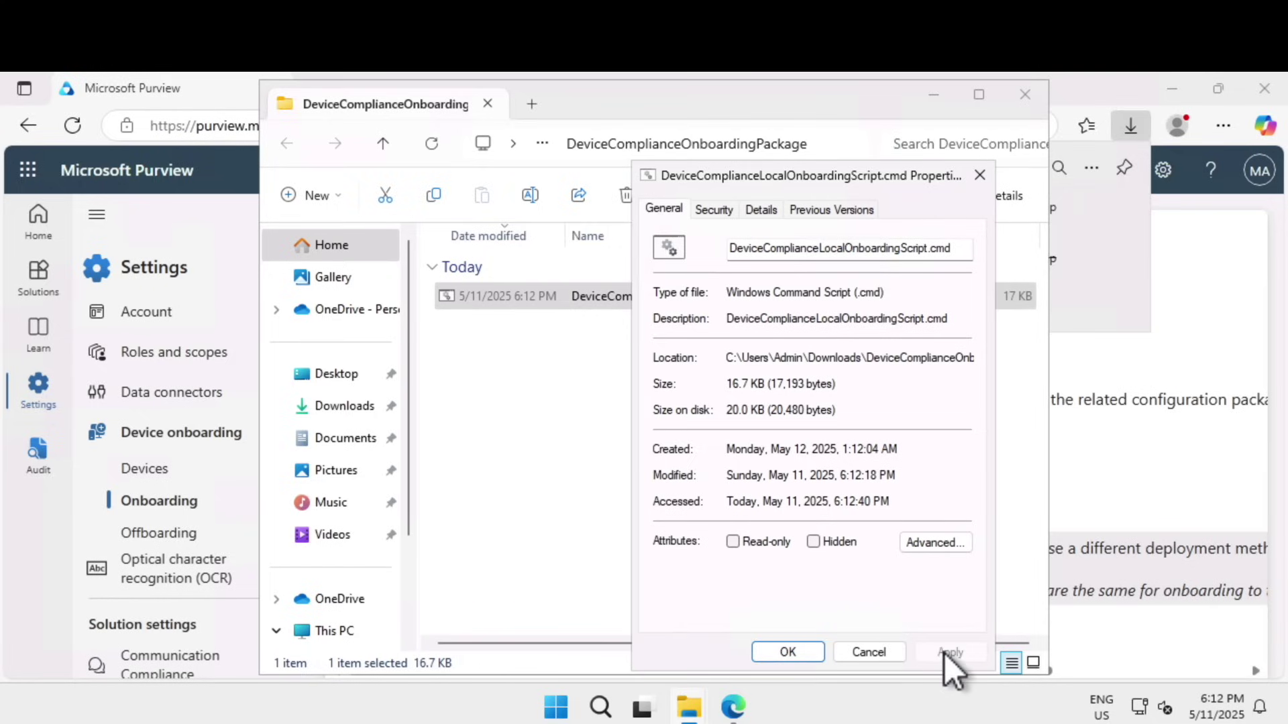
left_click(814, 654)
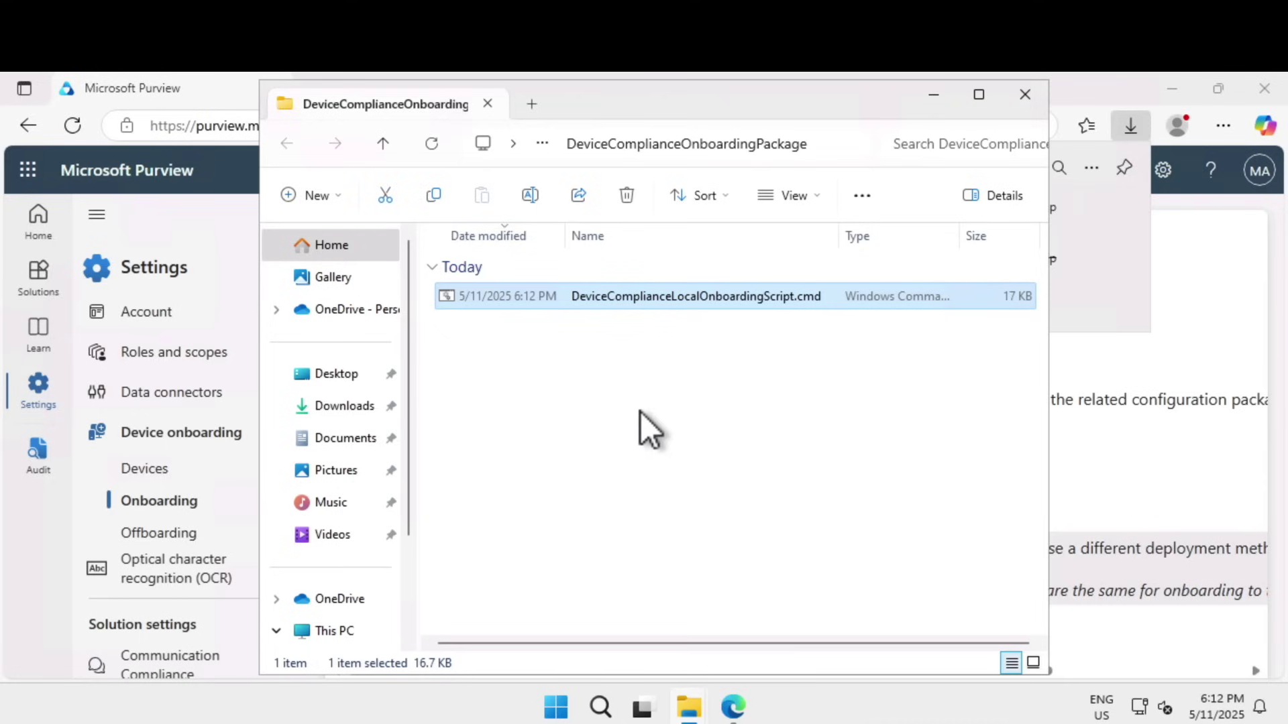
Run DeviceComplianceLocalOnboardingScript.cmd with administrator approval and answer y to confirm the onboarding.
double_click(654, 306)
double_click(704, 302)
left_click(798, 429)
left_click(607, 548)
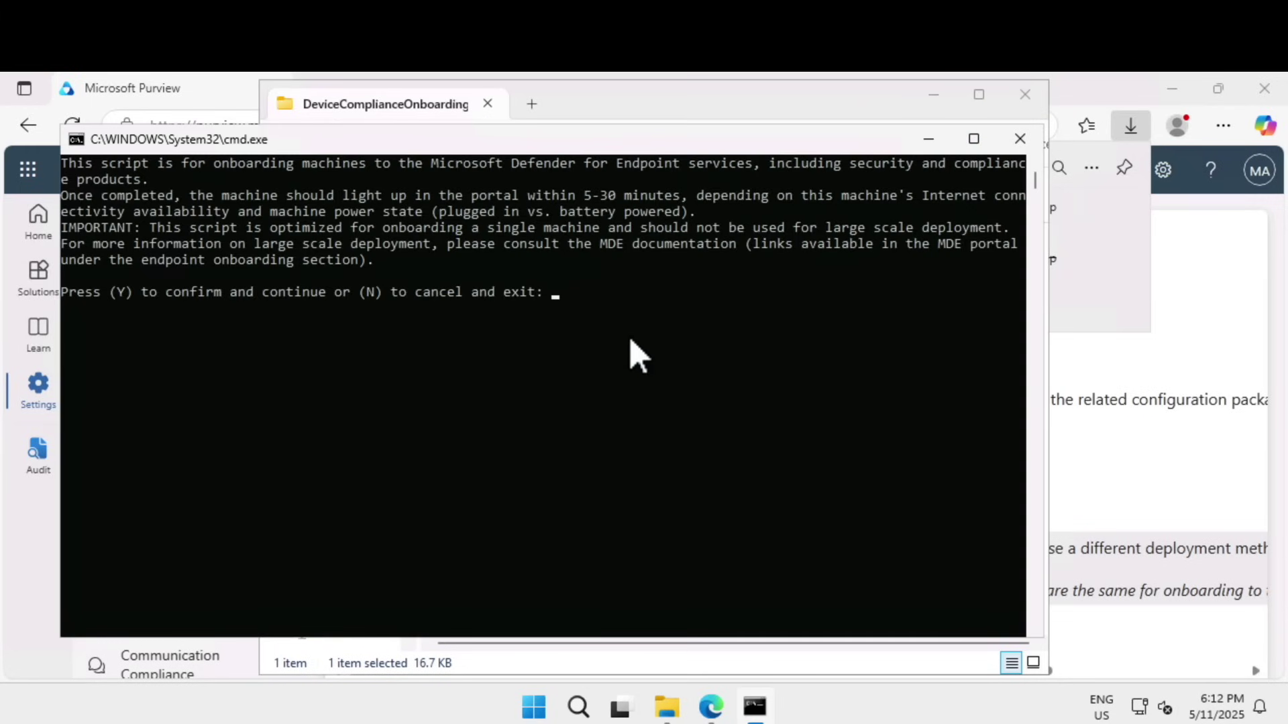
type("y")
key("Return")
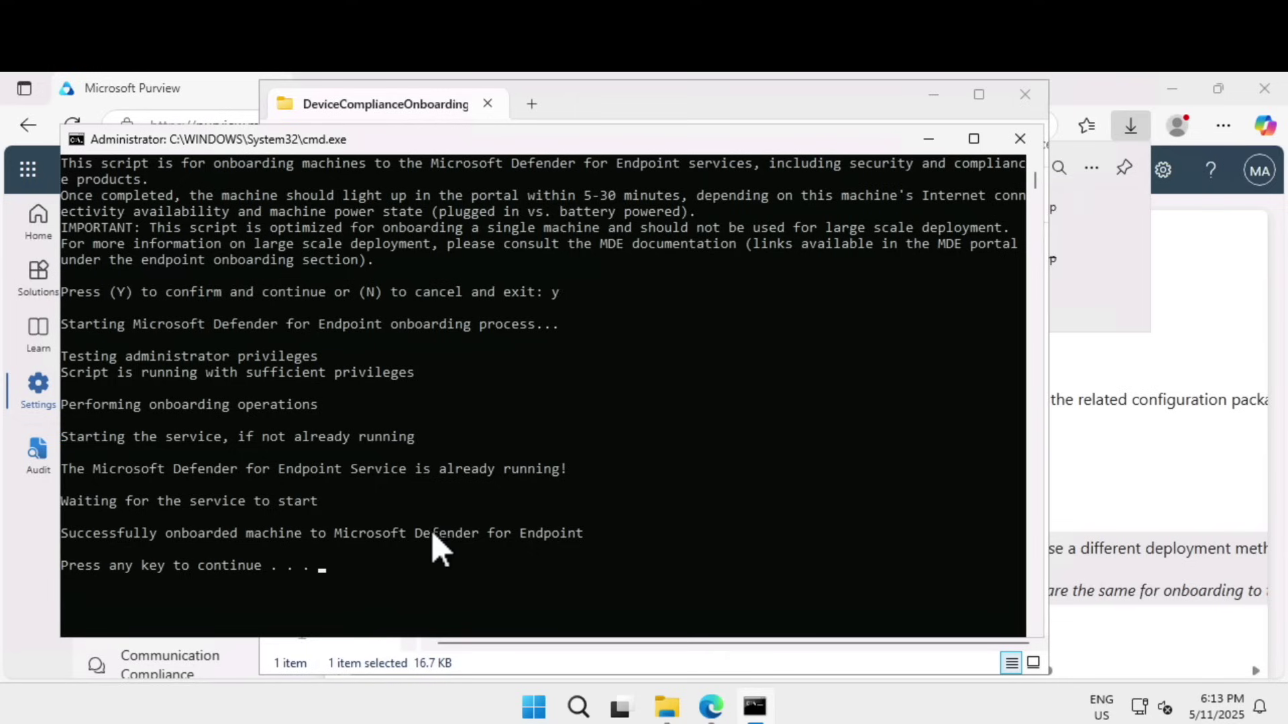
Dismiss the onboarding script's console and close the extracted package folder window.
left_click(346, 567)
right_click(345, 566)
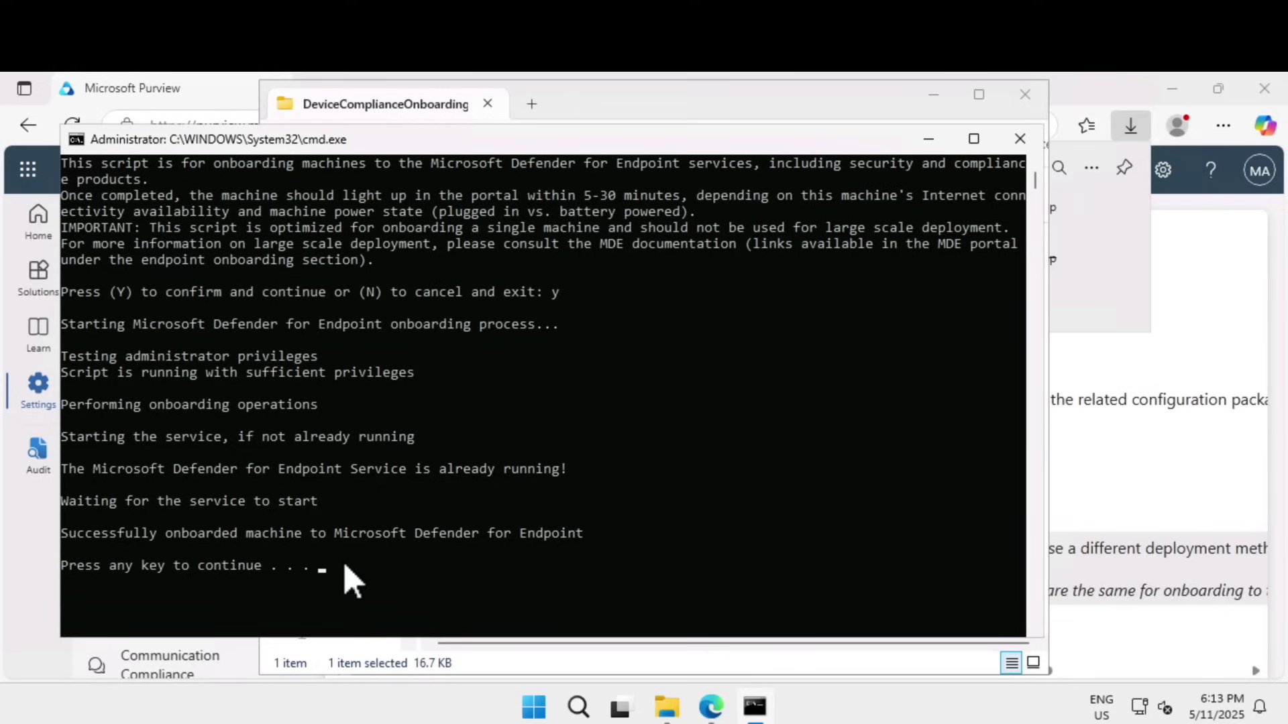
left_click(305, 567)
key("Return")
left_click(1024, 94)
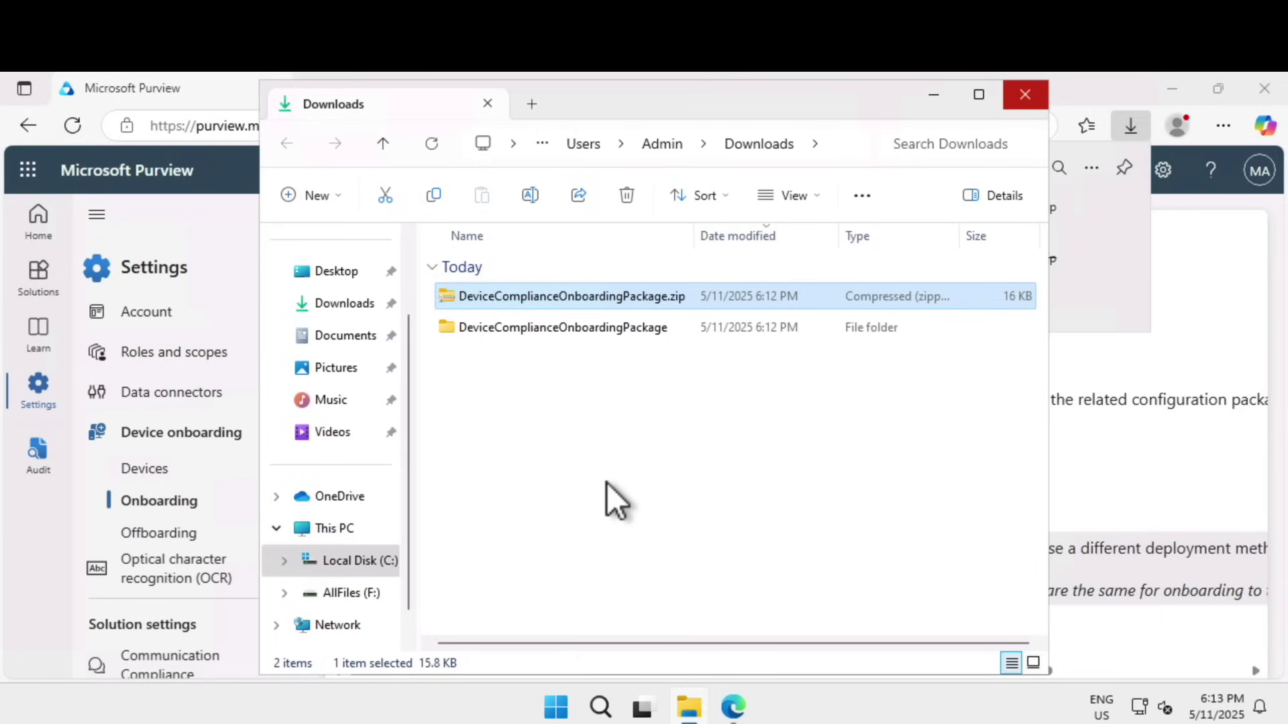
Close the Downloads folder window and open the Data Security Posture Management (preview) solution in Microsoft Purview.
key("alt+F4")
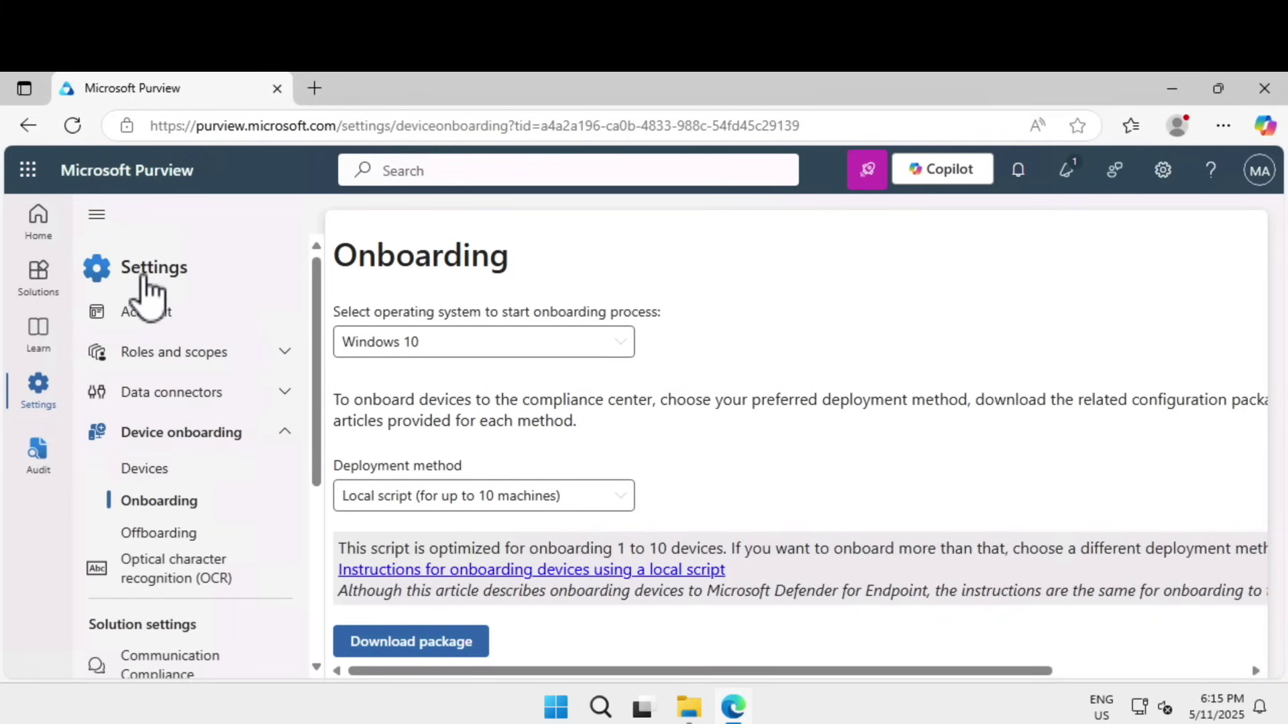
left_click(42, 280)
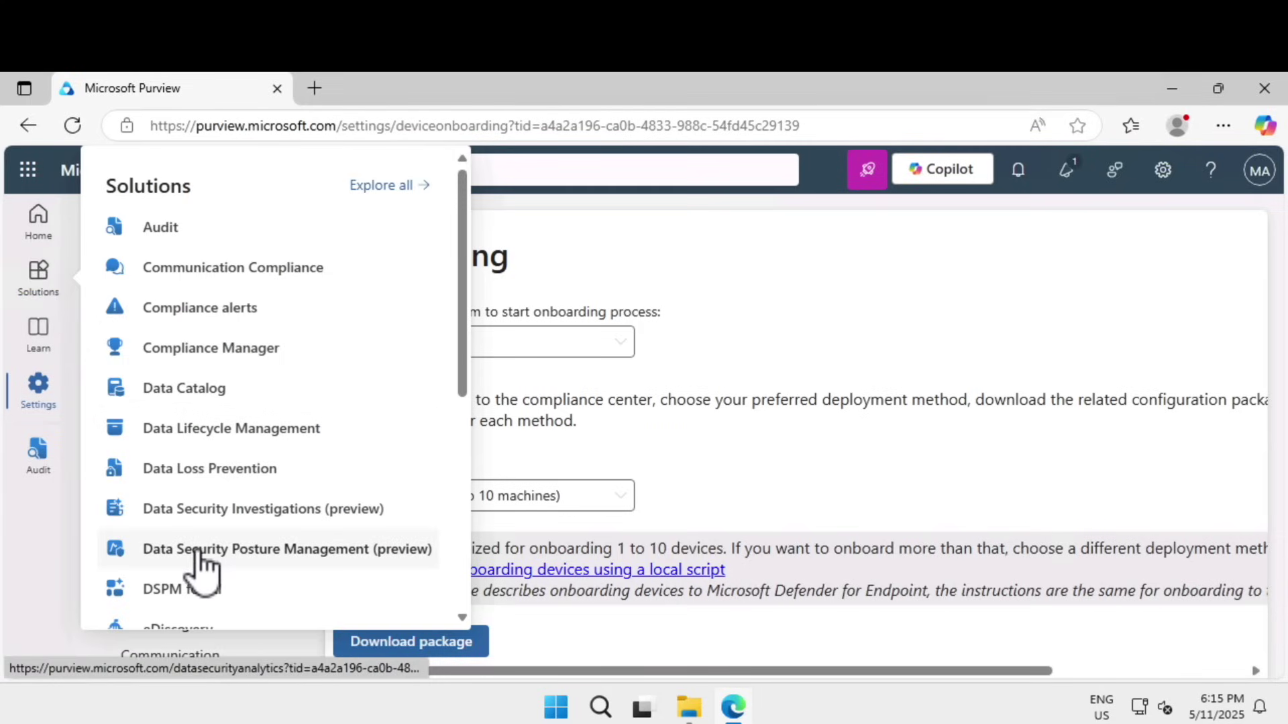
left_click(299, 544)
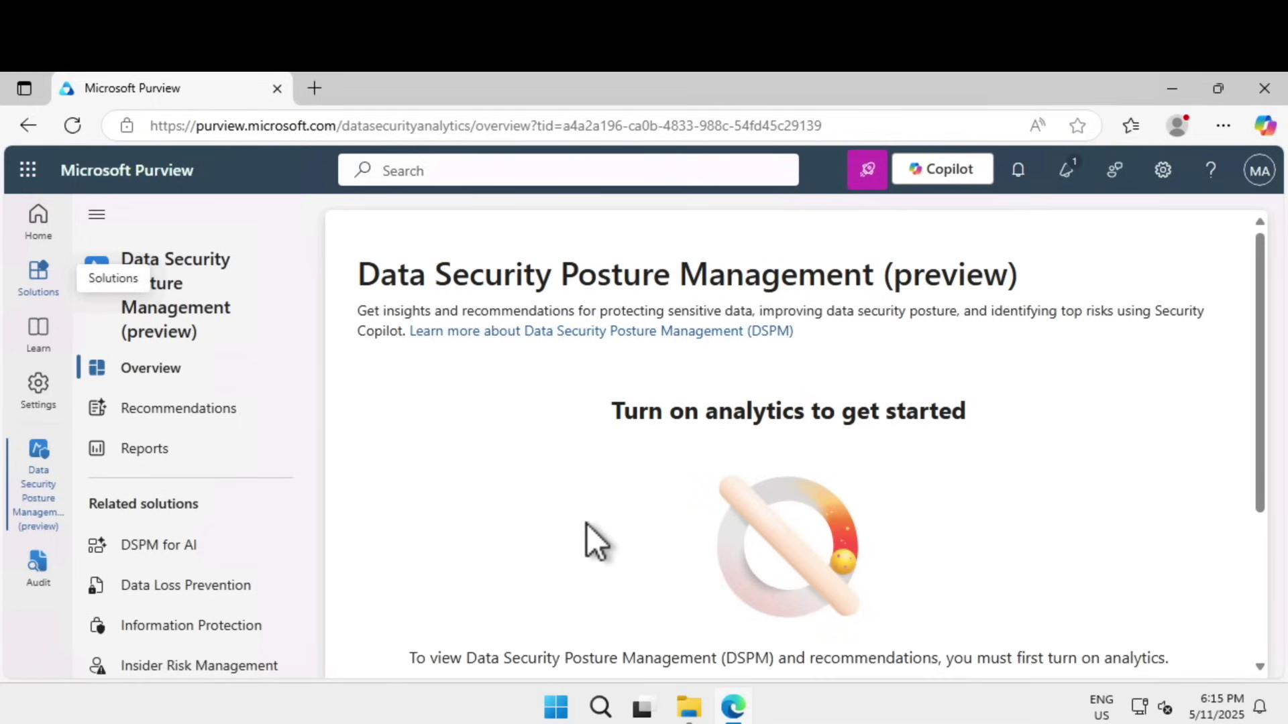
Turn on analytics for Data Security Posture Management and confirm turning on DSPM.
scroll(1261, 403, "down", 2)
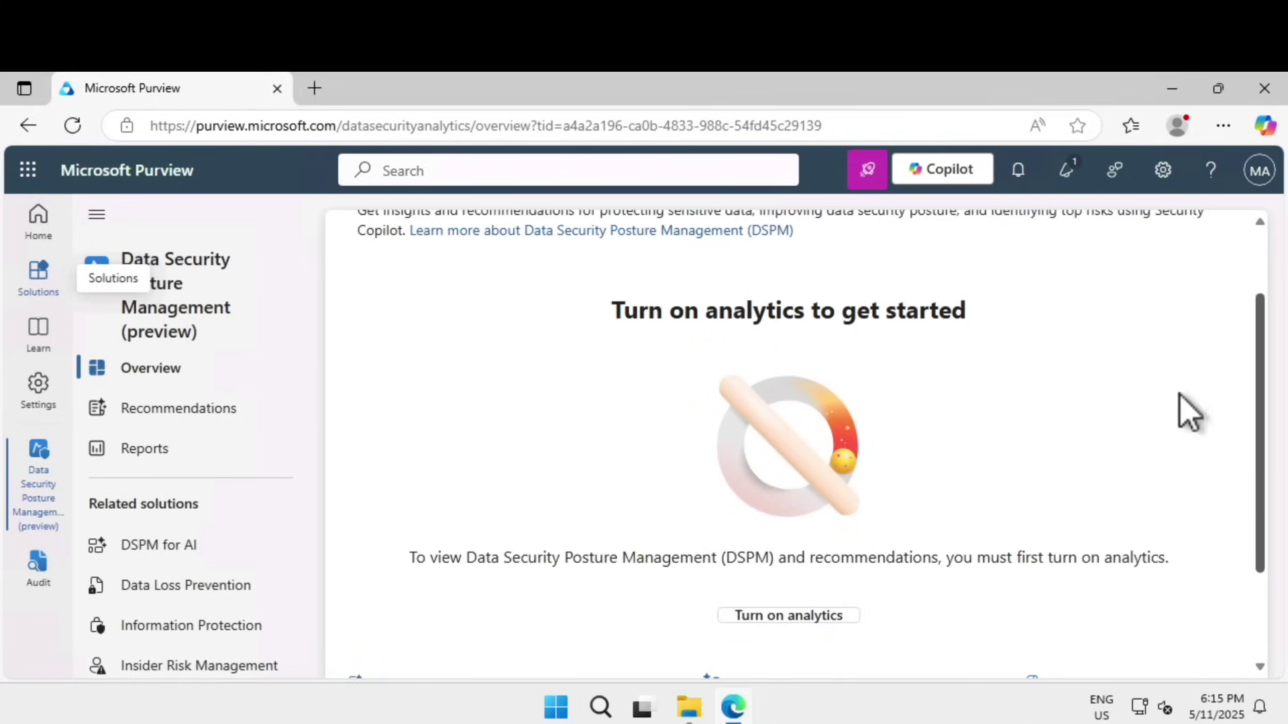
left_click(791, 623)
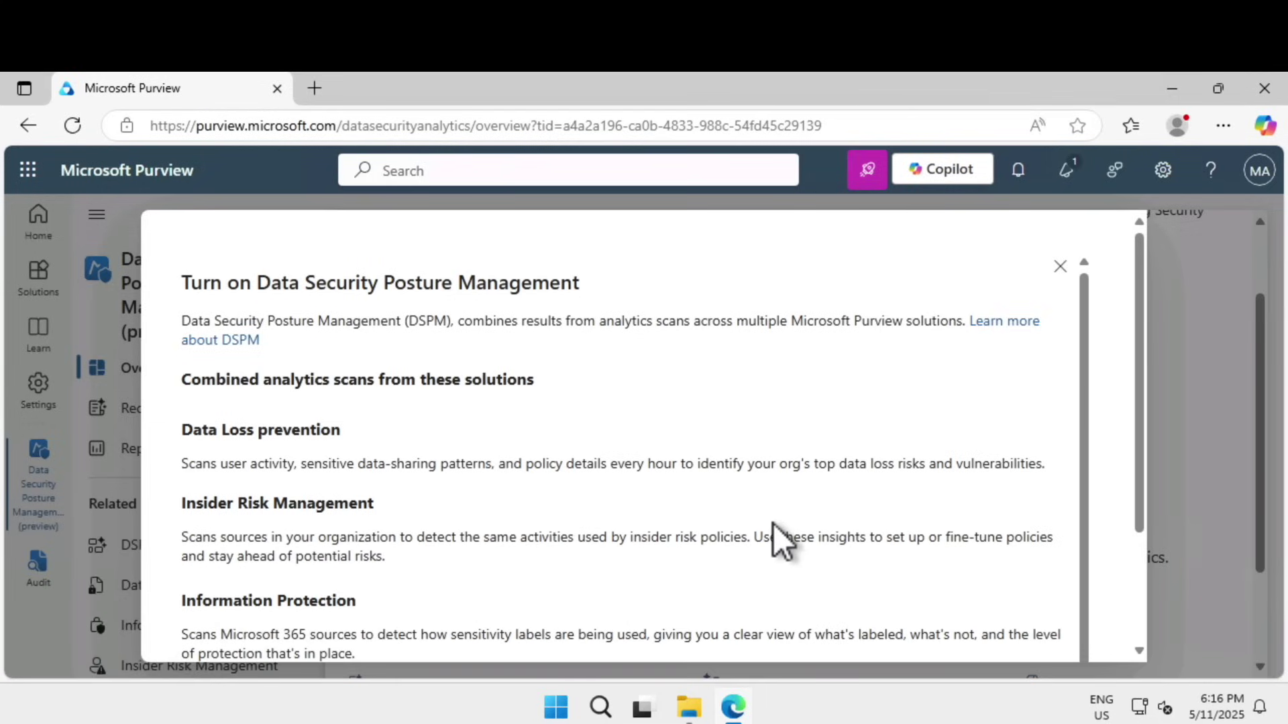
scroll(773, 523, "down", 1)
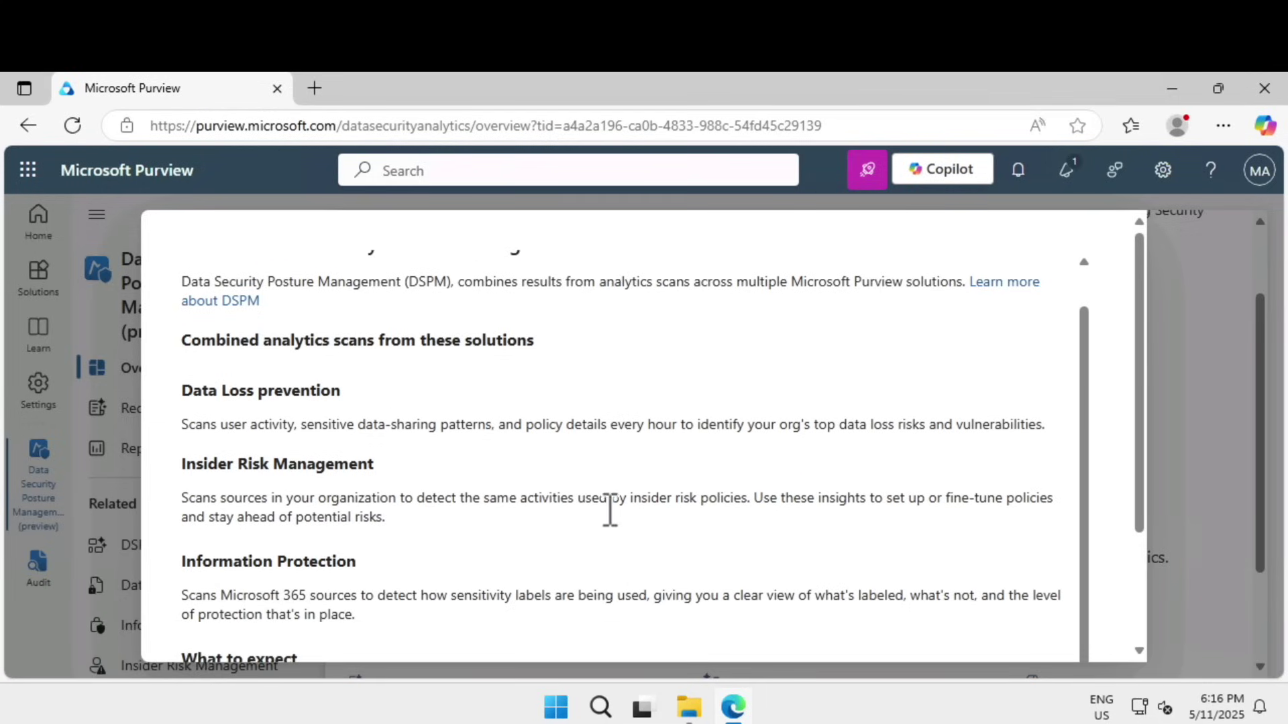
scroll(606, 511, "down", 3)
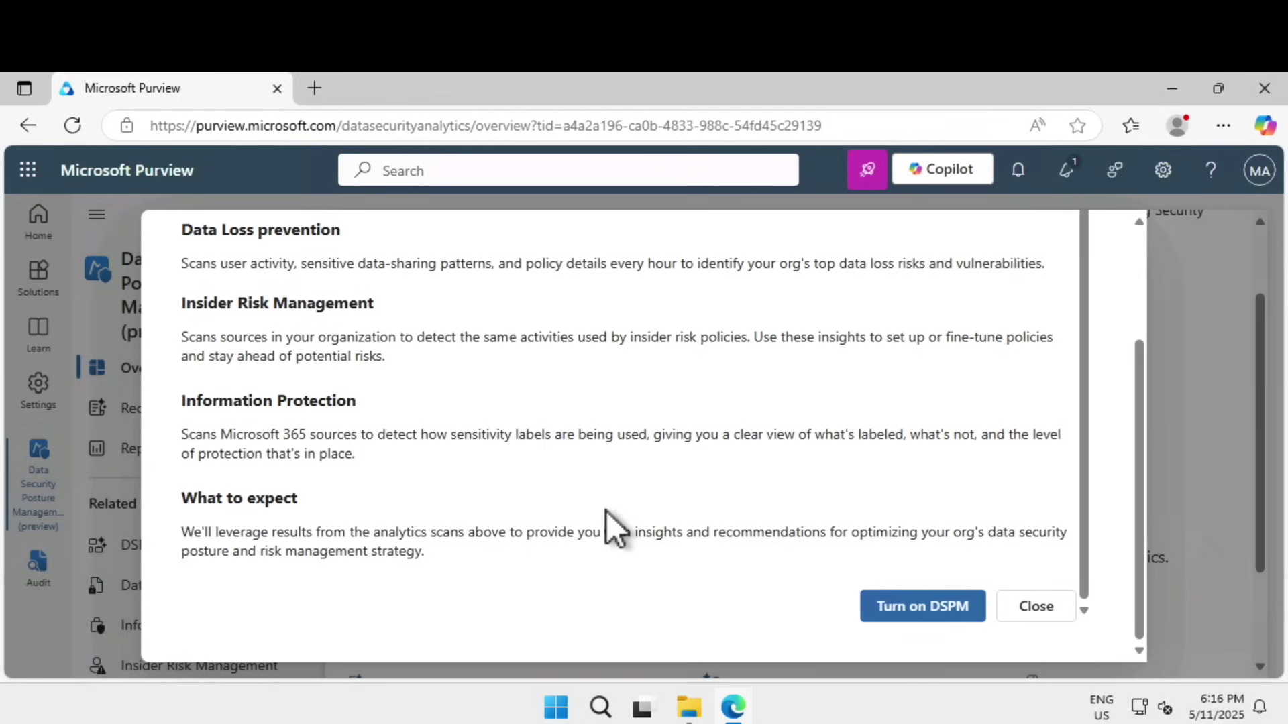
left_click(949, 609)
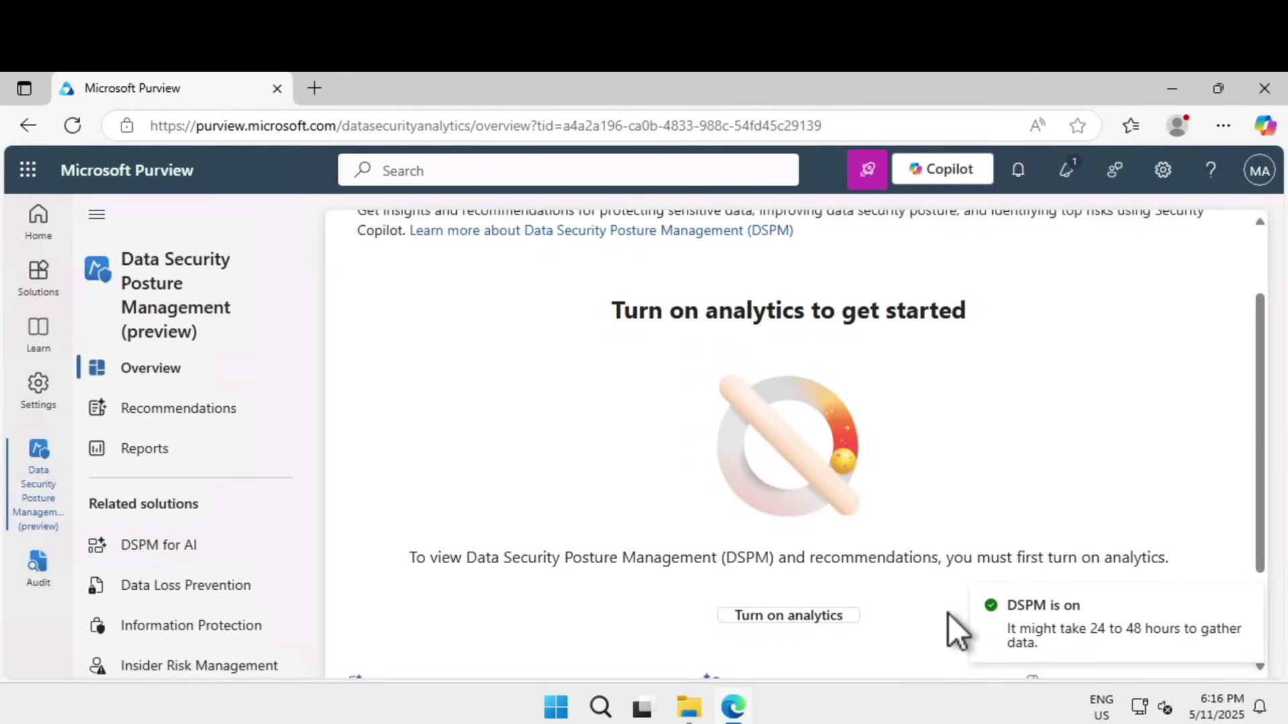
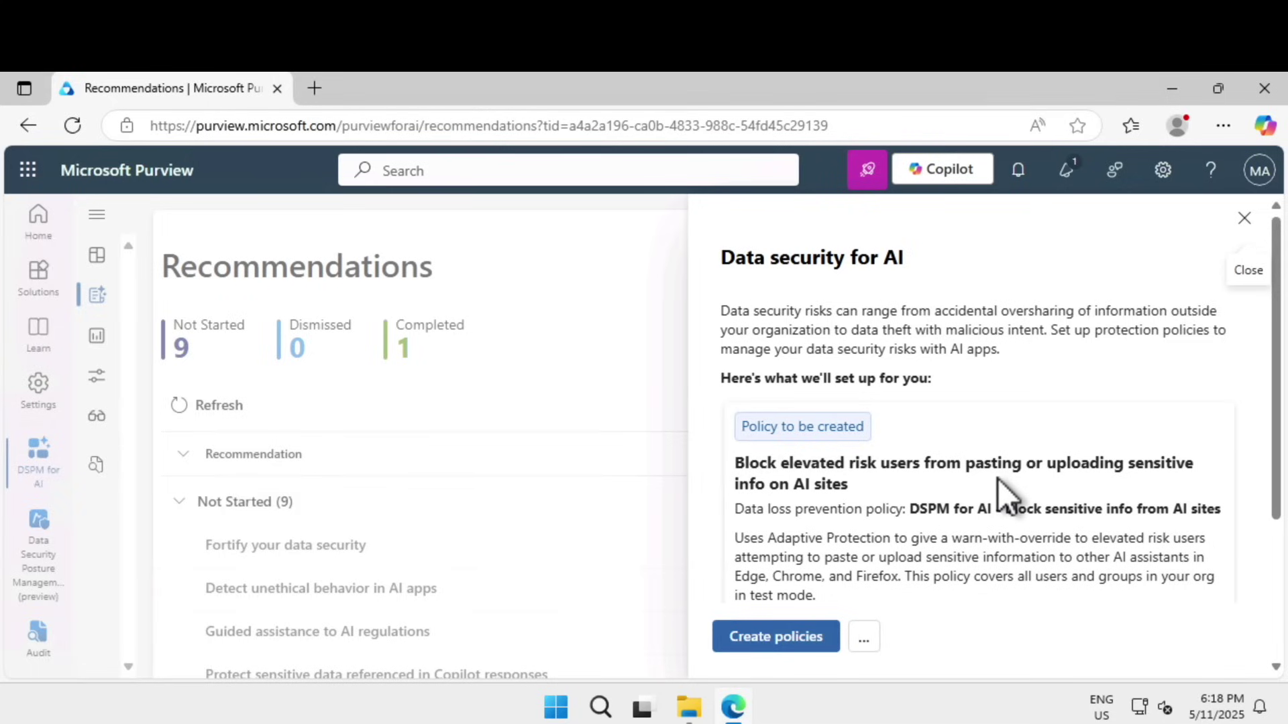
Review the Data security for AI recommendation, create its policy blocking sensitive info from AI sites, and close the details.
scroll(997, 478, "down", 1)
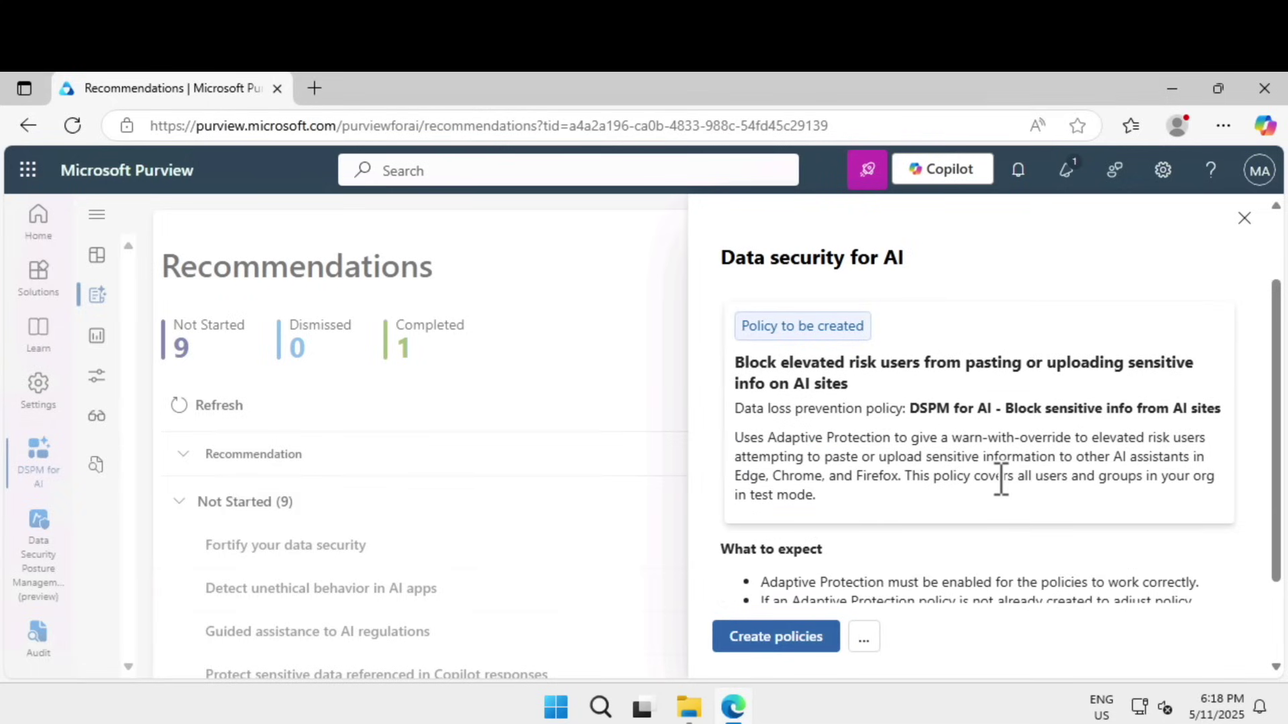
scroll(1000, 479, "down", 2)
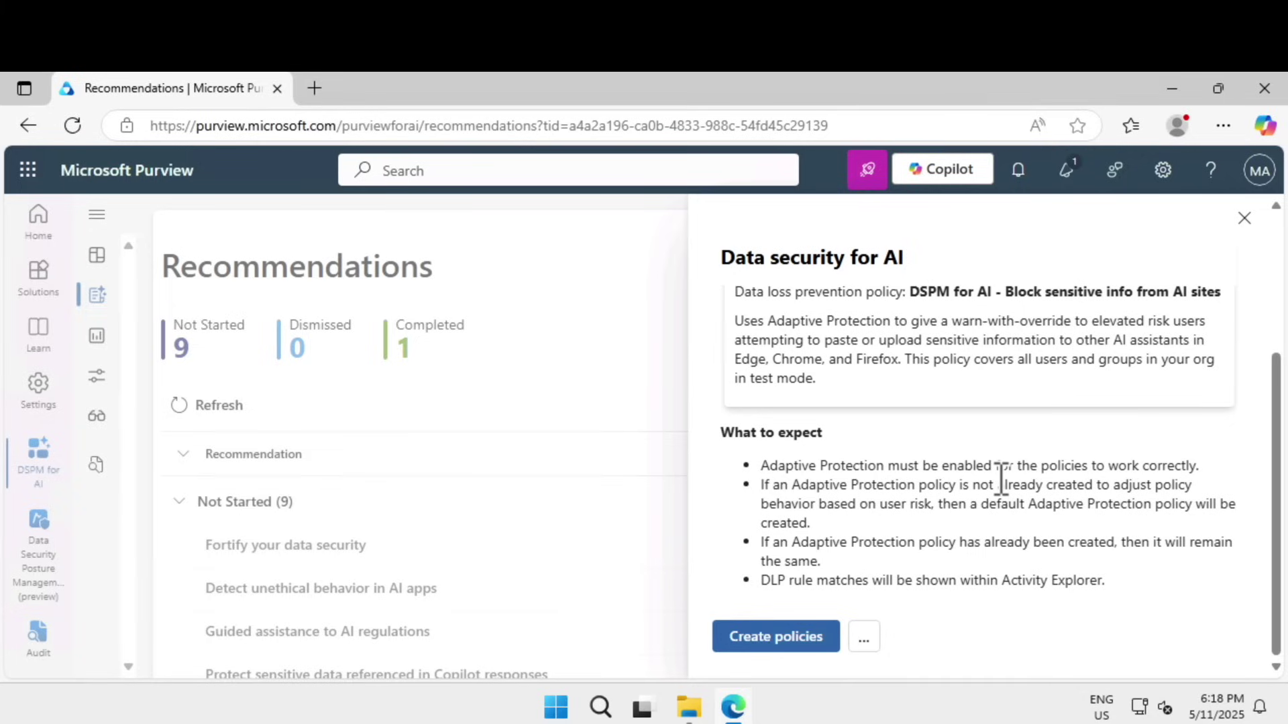
scroll(1000, 477, "up", 3)
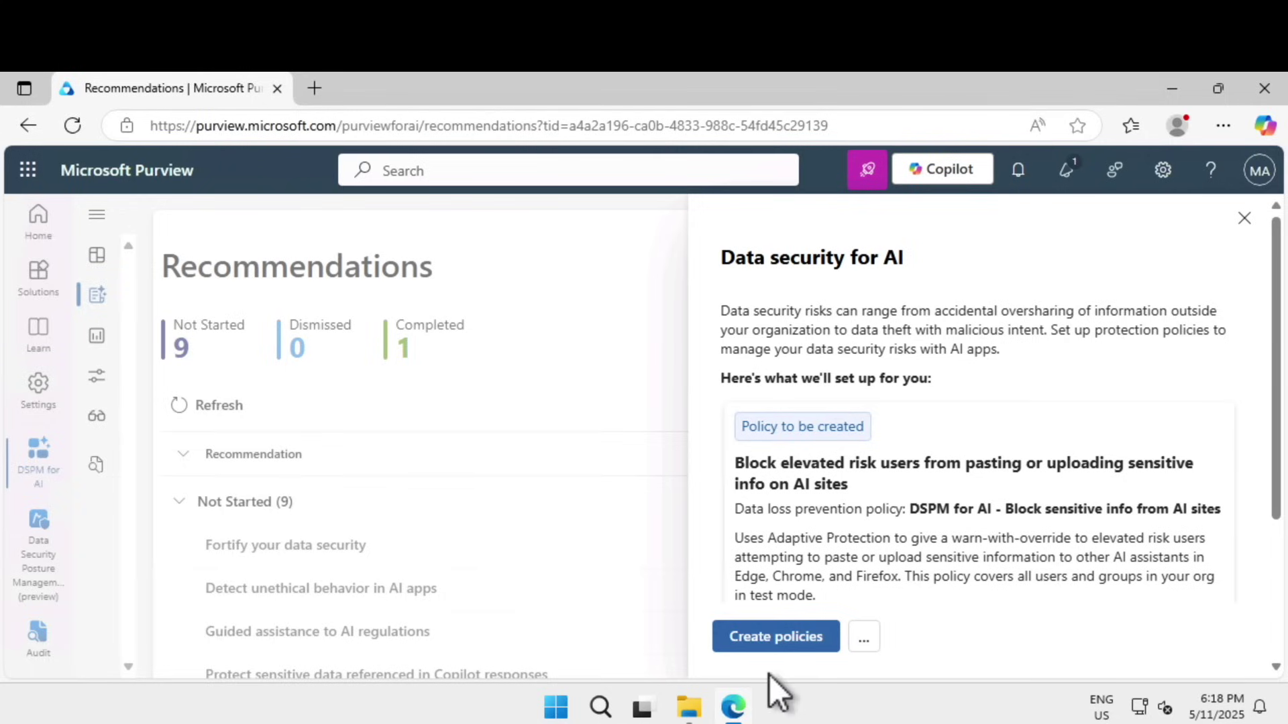
left_click(865, 641)
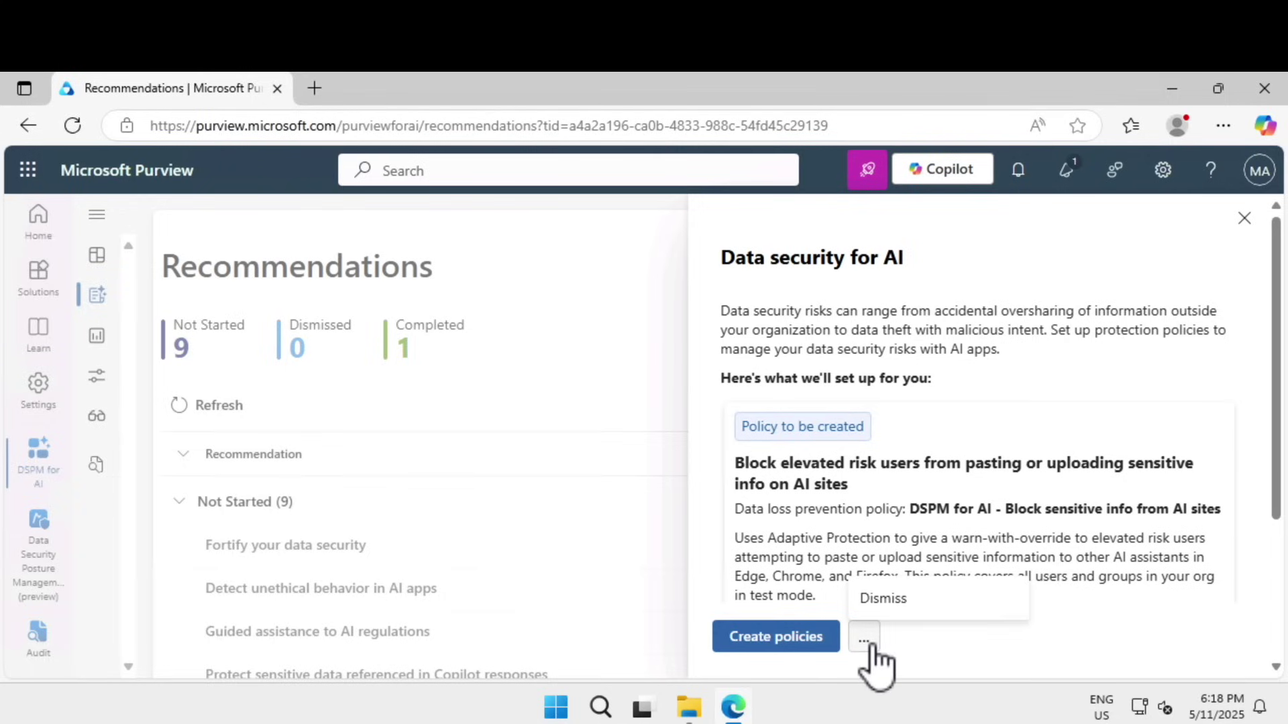
left_click(807, 637)
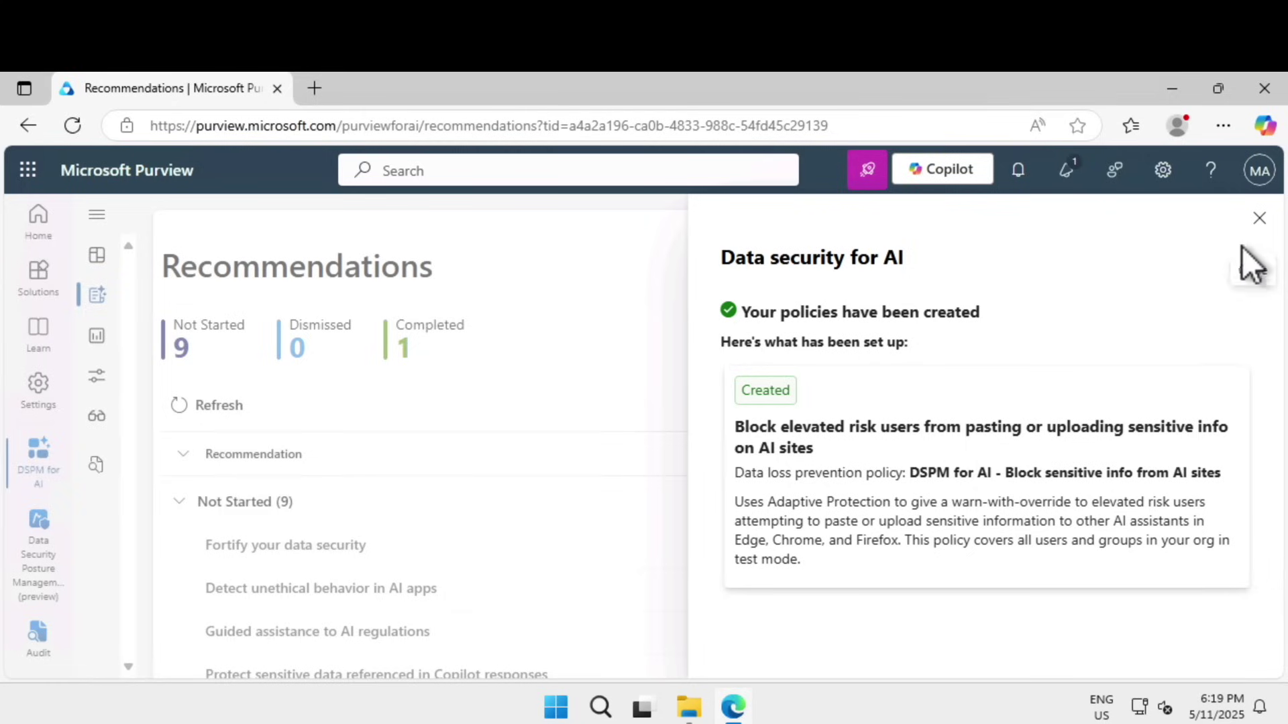
left_click(1259, 222)
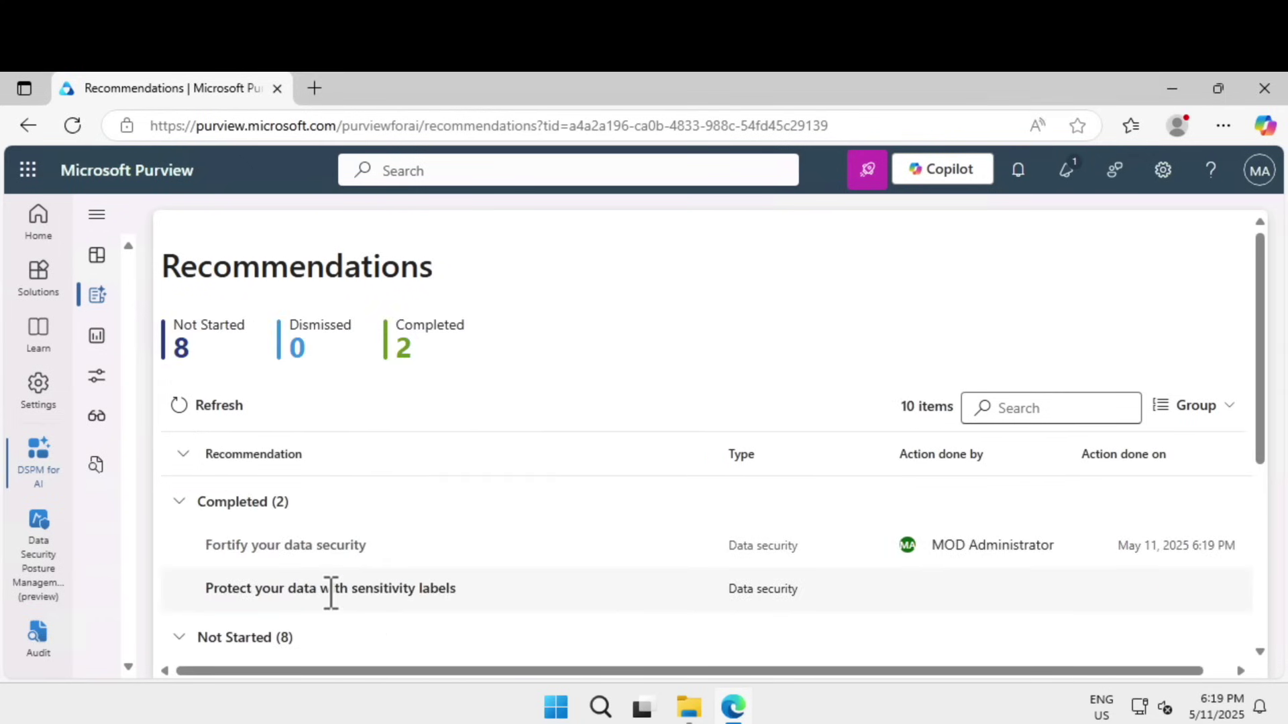
View the details of the Protect your data with sensitivity labels recommendation and look through the recommendations not yet started.
left_click(453, 600)
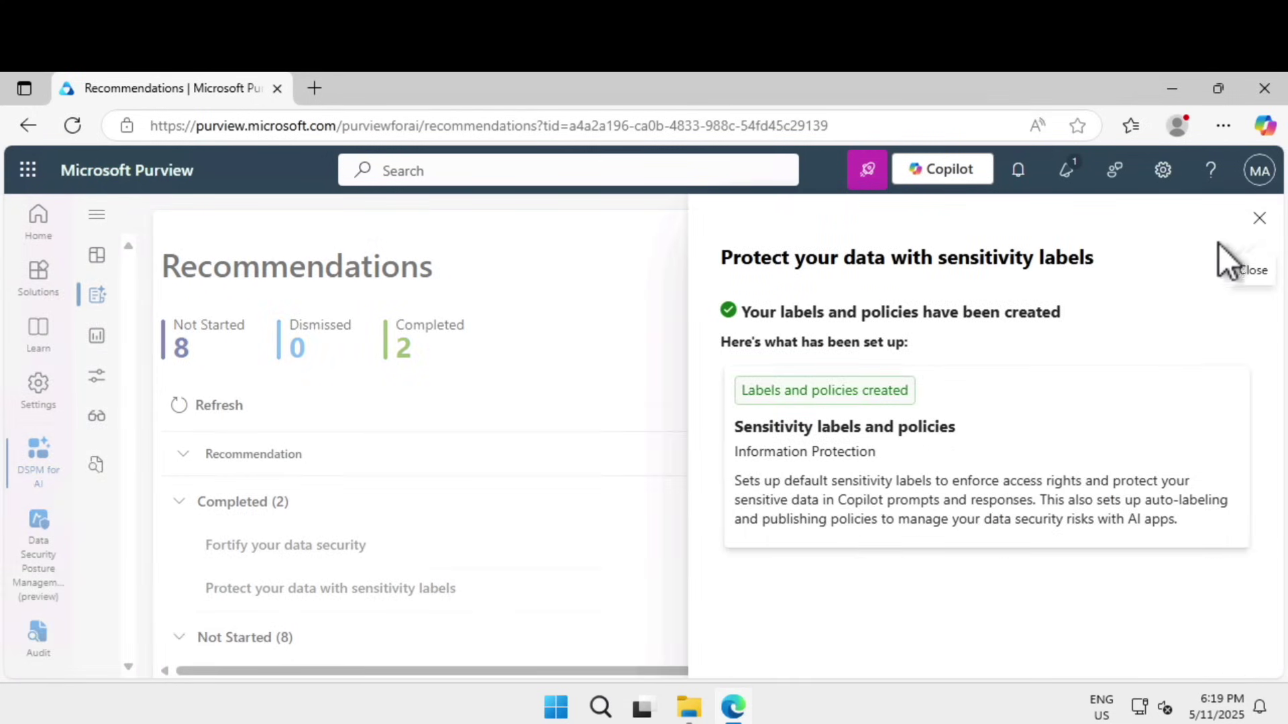
left_click(1260, 220)
scroll(483, 489, "down", 5)
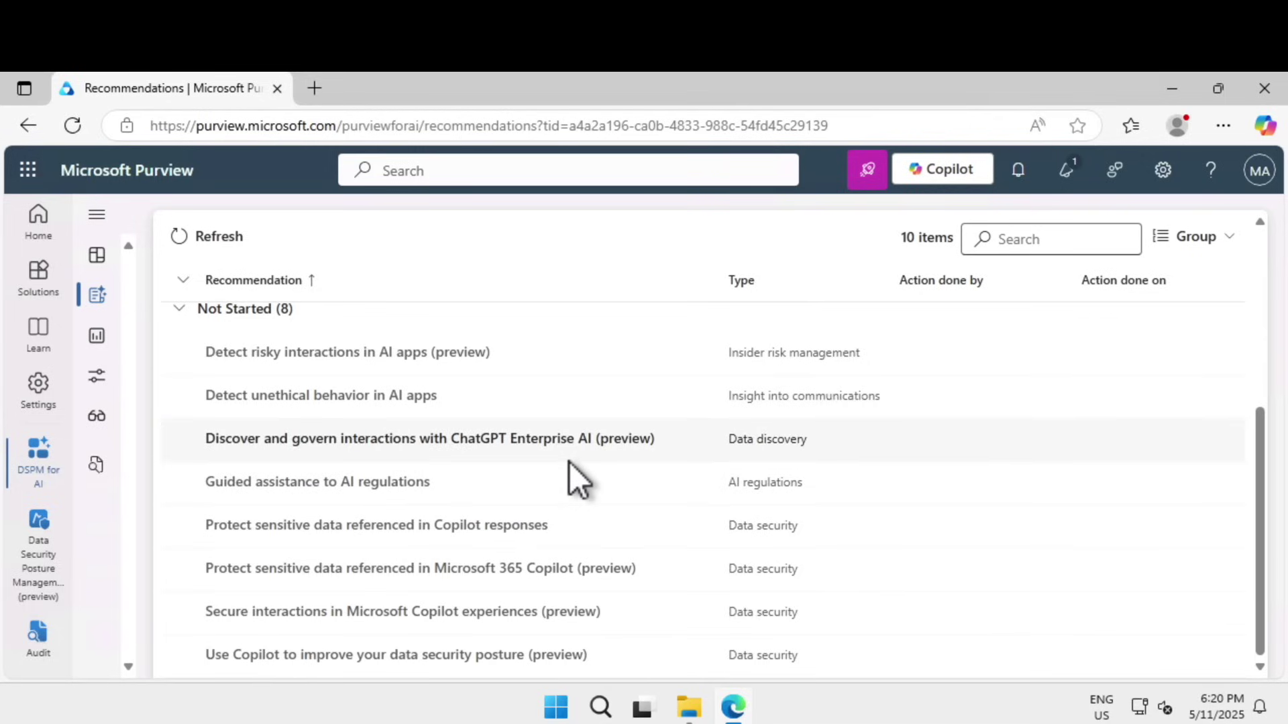
Open the Data Loss Prevention solution and show its list of policies.
left_click(38, 276)
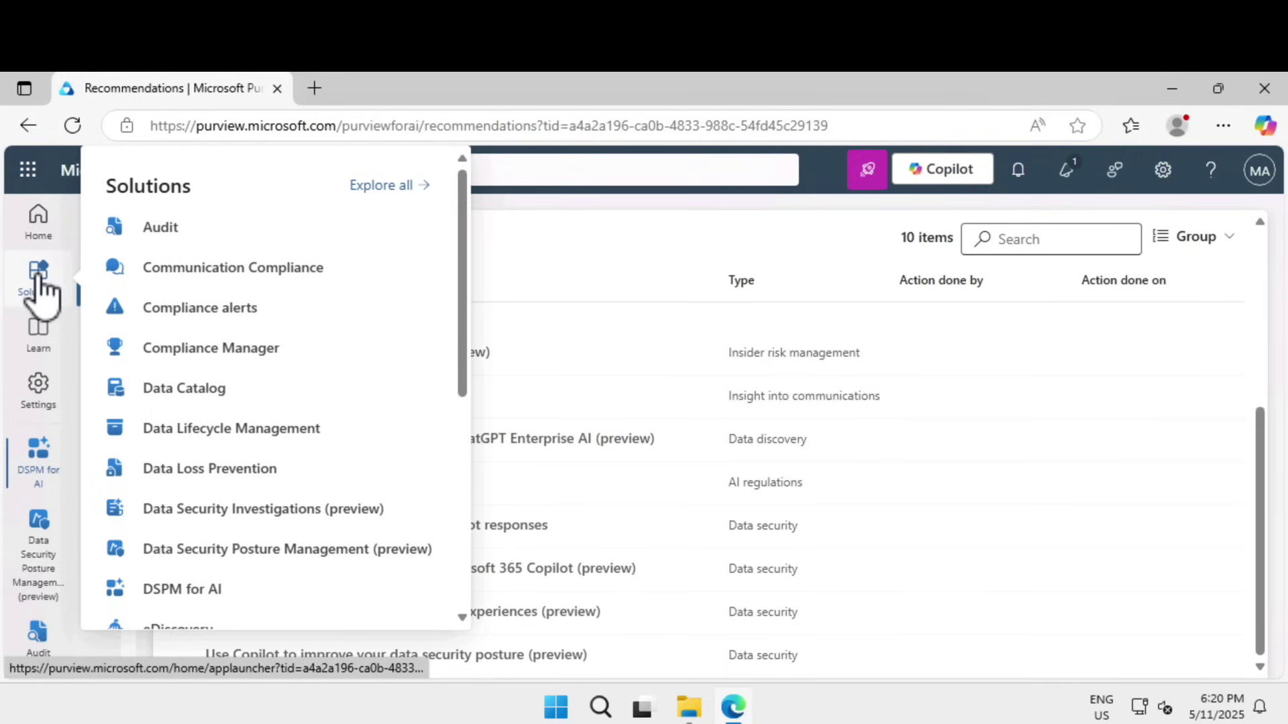
left_click(227, 470)
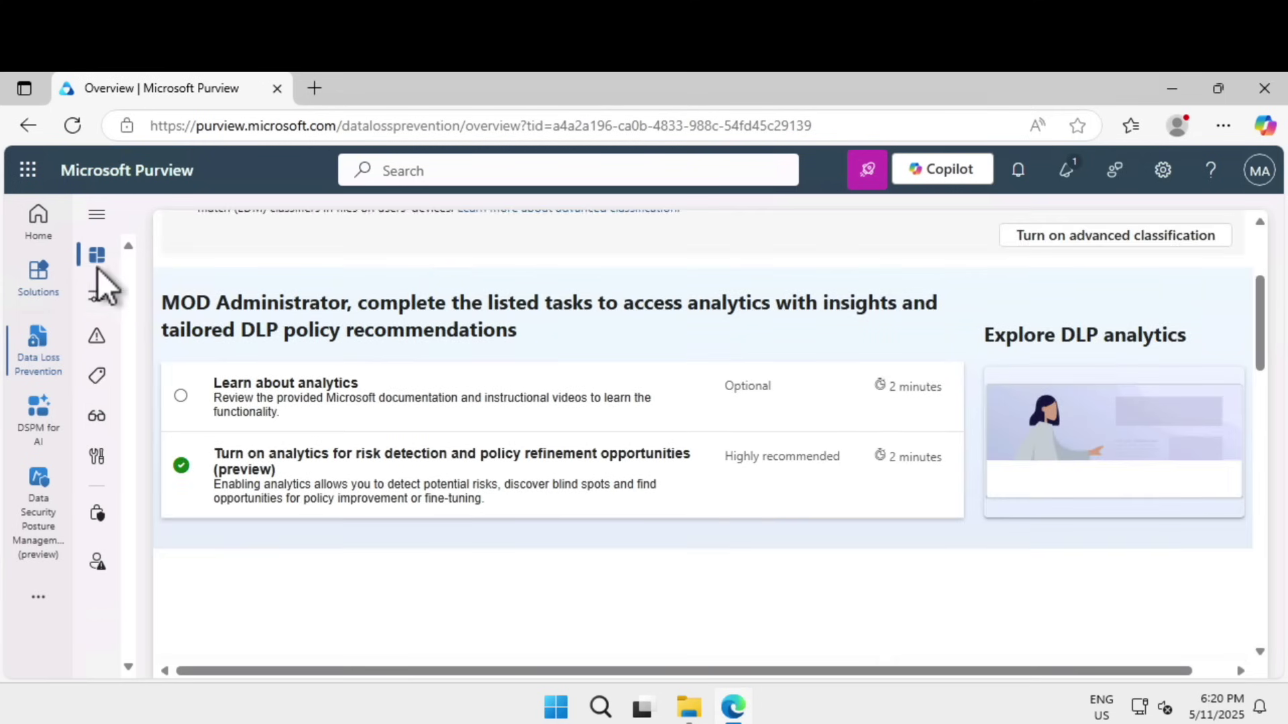
left_click(98, 300)
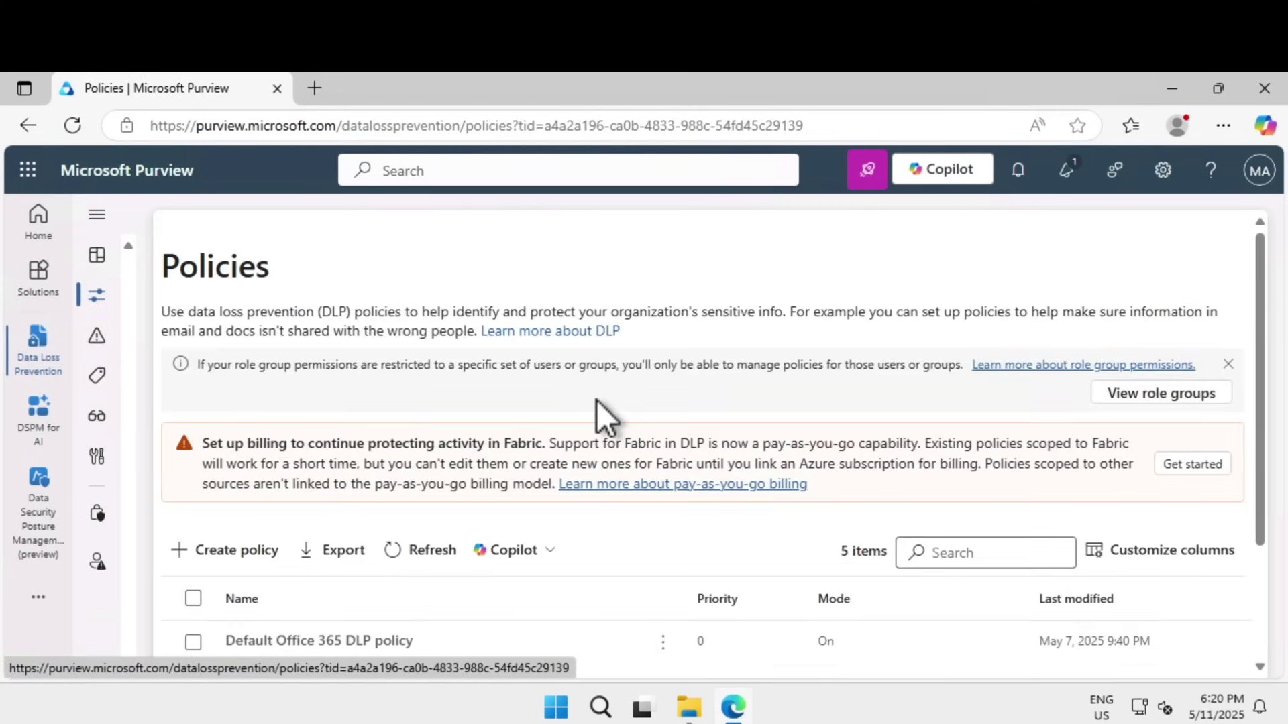
scroll(597, 401, "down", 2)
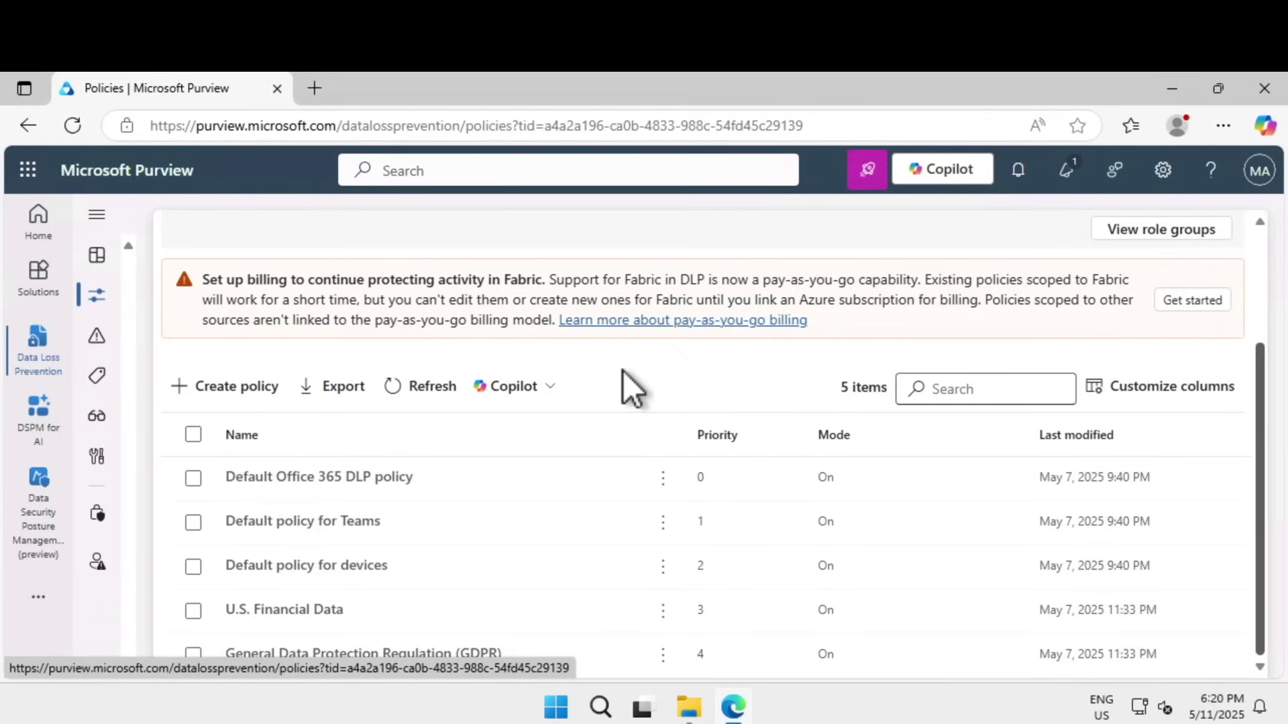
Start a new data loss prevention policy using the Custom policy template from the Custom category.
left_click(228, 388)
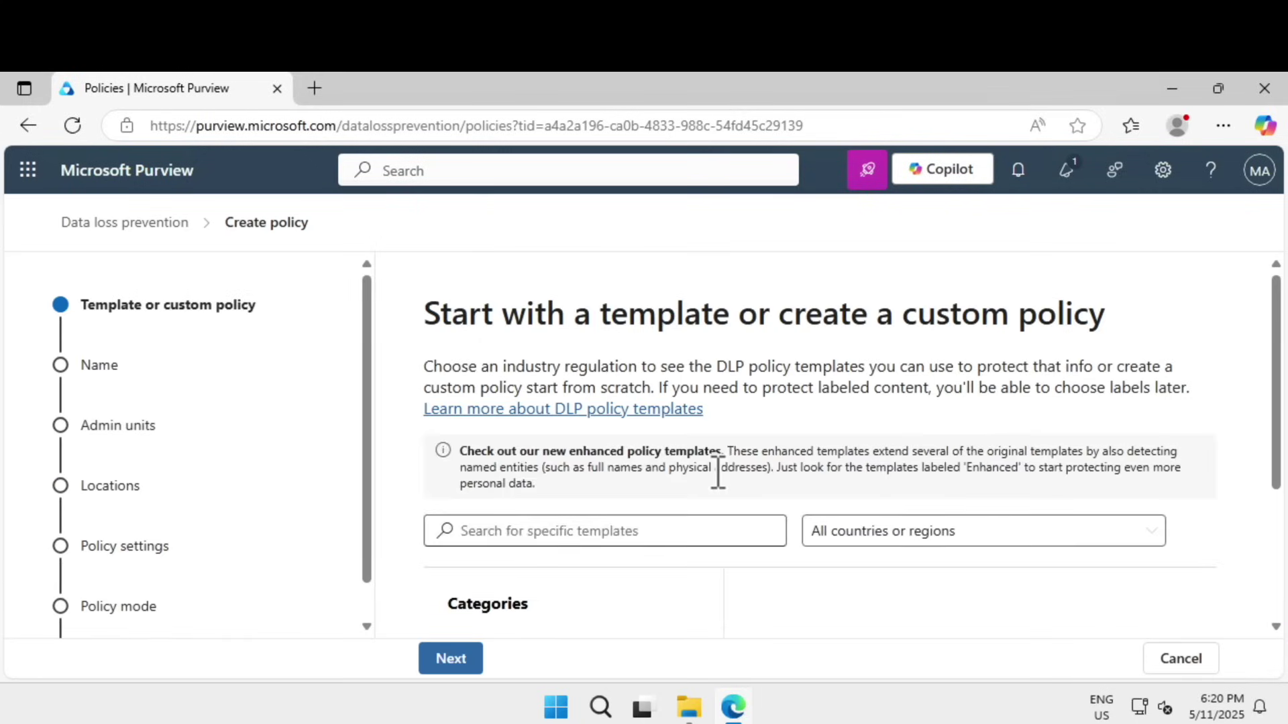
scroll(718, 472, "down", 2)
scroll(965, 403, "down", 2)
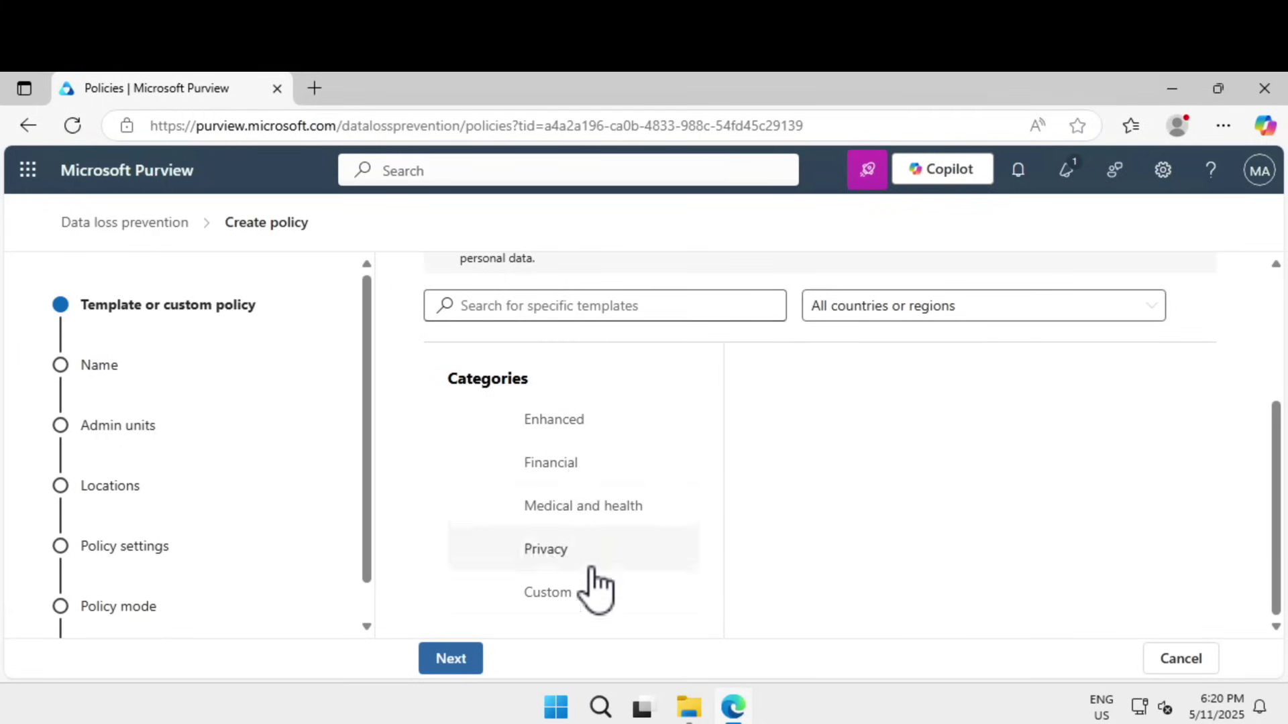
left_click(564, 609)
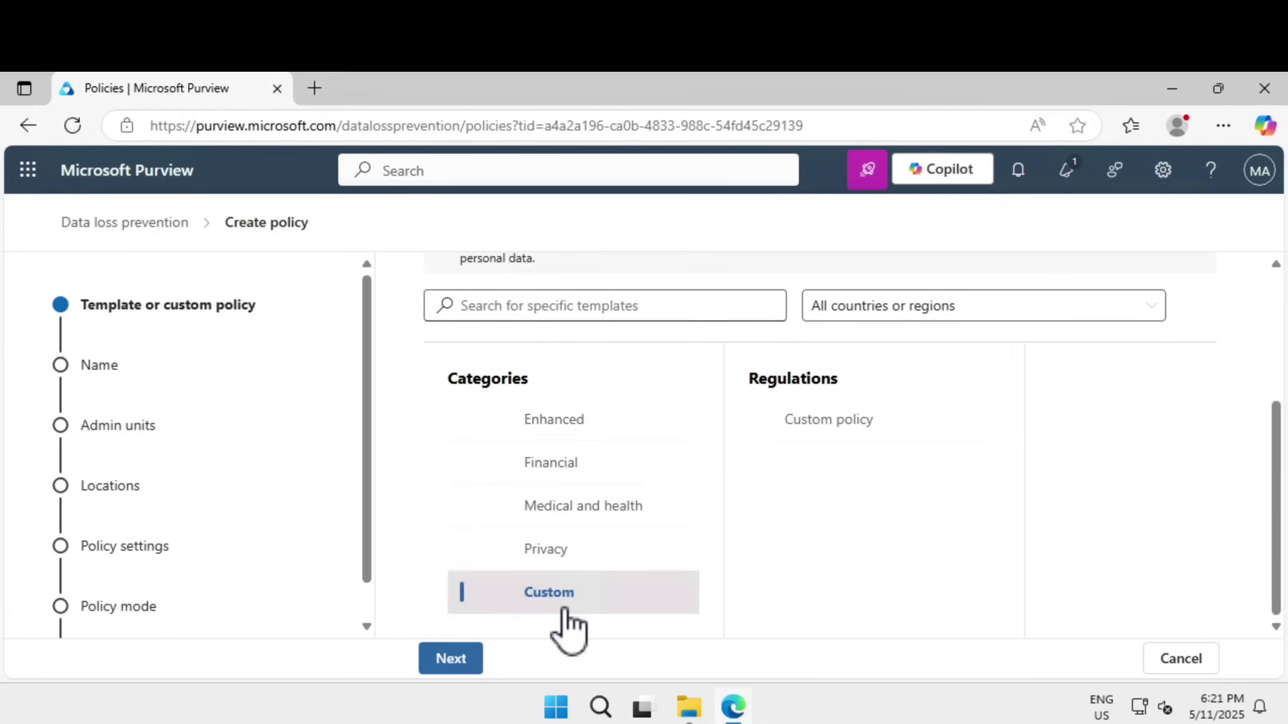
left_click(831, 423)
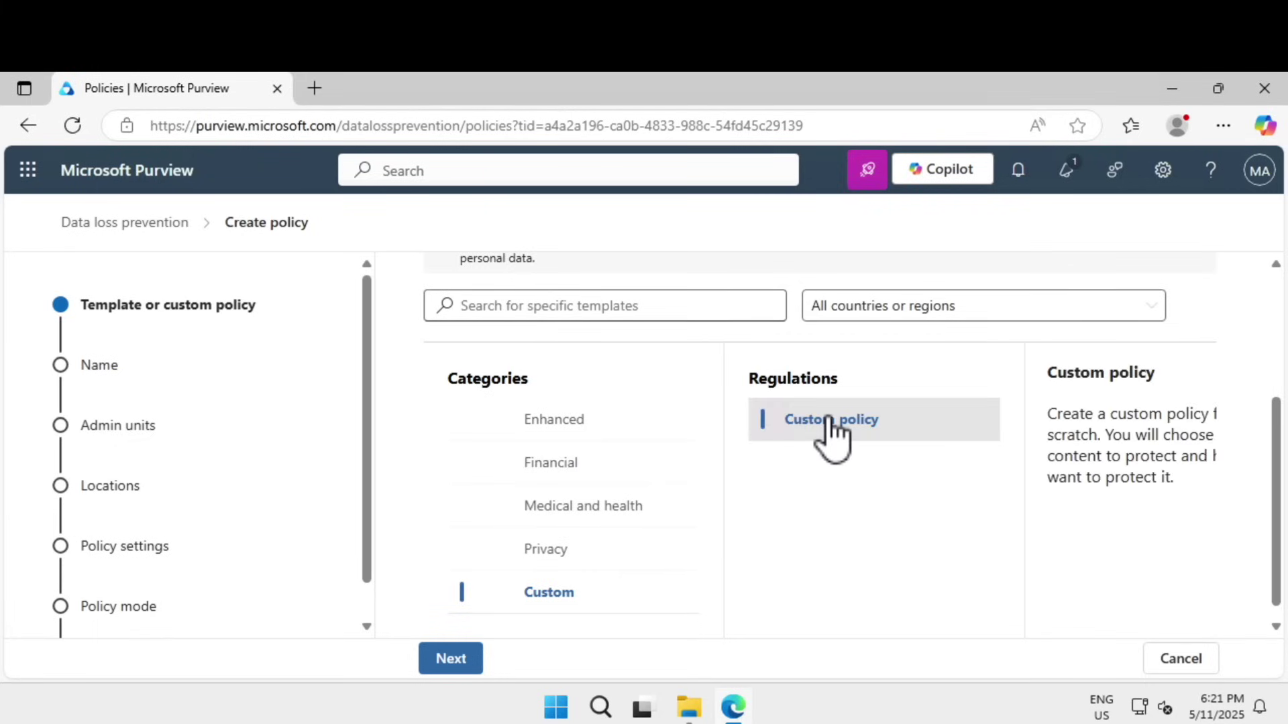
left_click(453, 660)
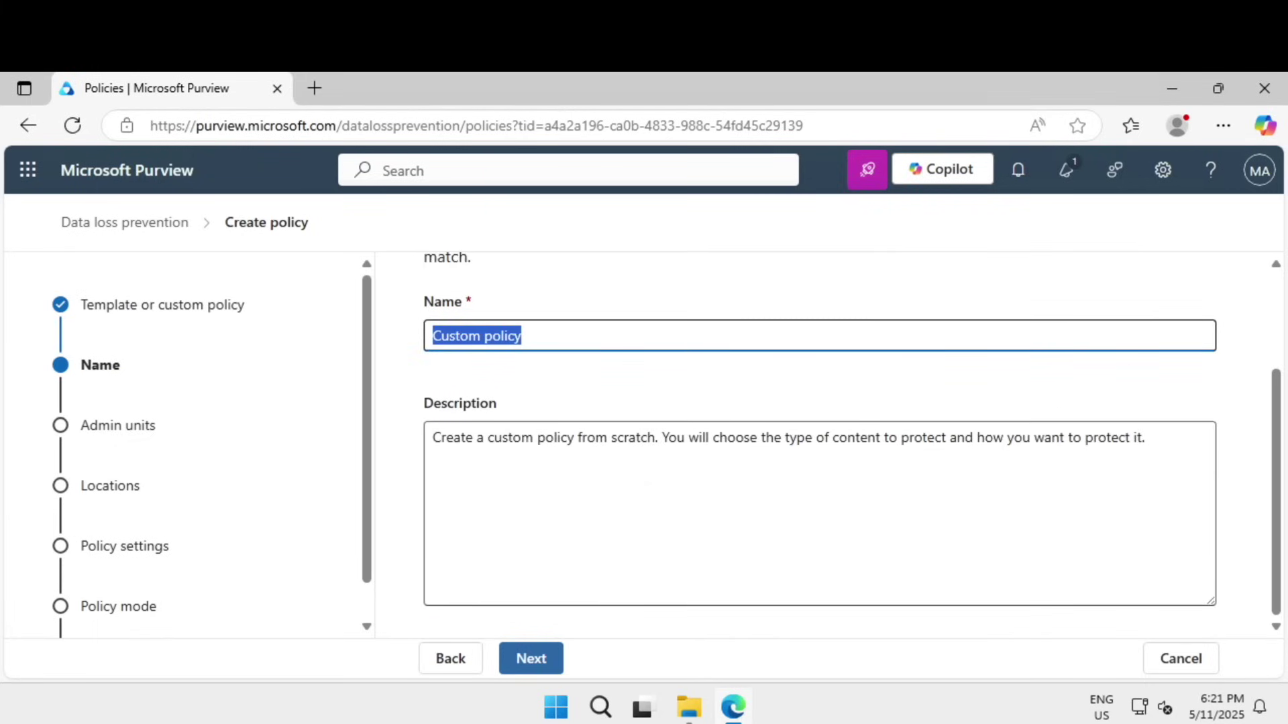
Name the policy "Generative AI sharing DLP policy" and describe it as "Prevent sharing of sensitive data with generative AI platforms.".
type("Generative AI sharing DLP policy")
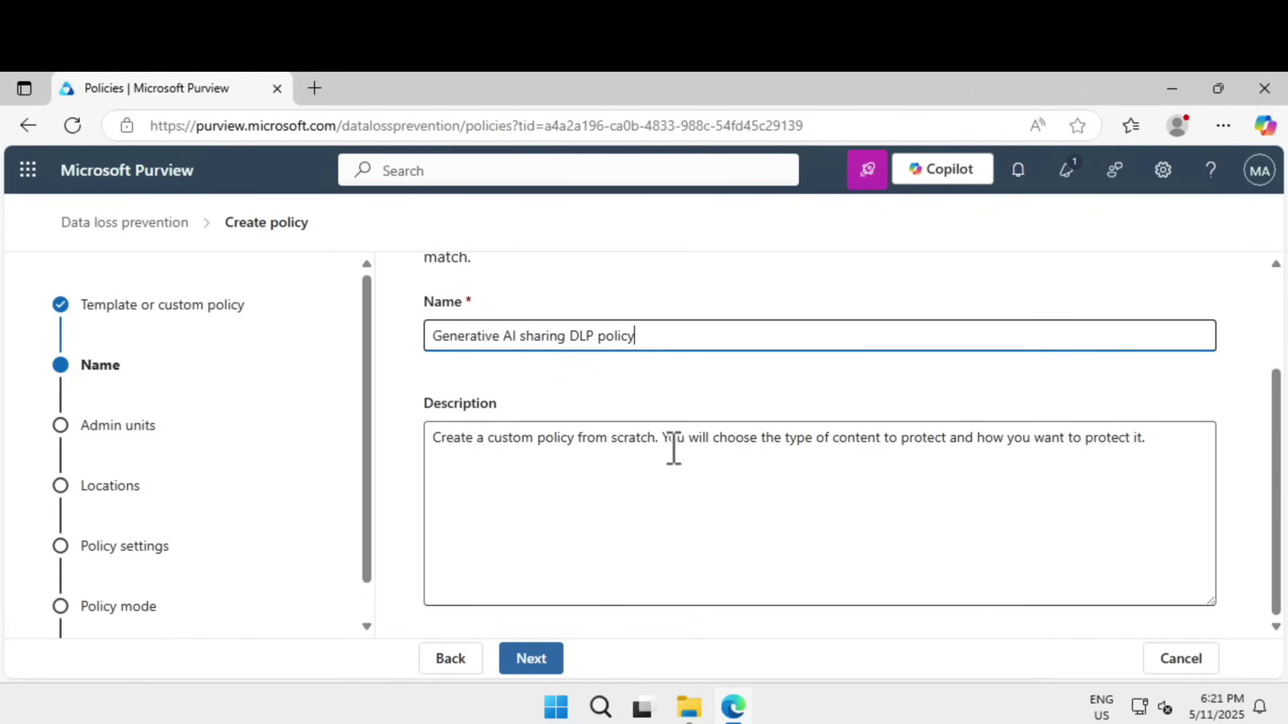
triple_click(645, 440)
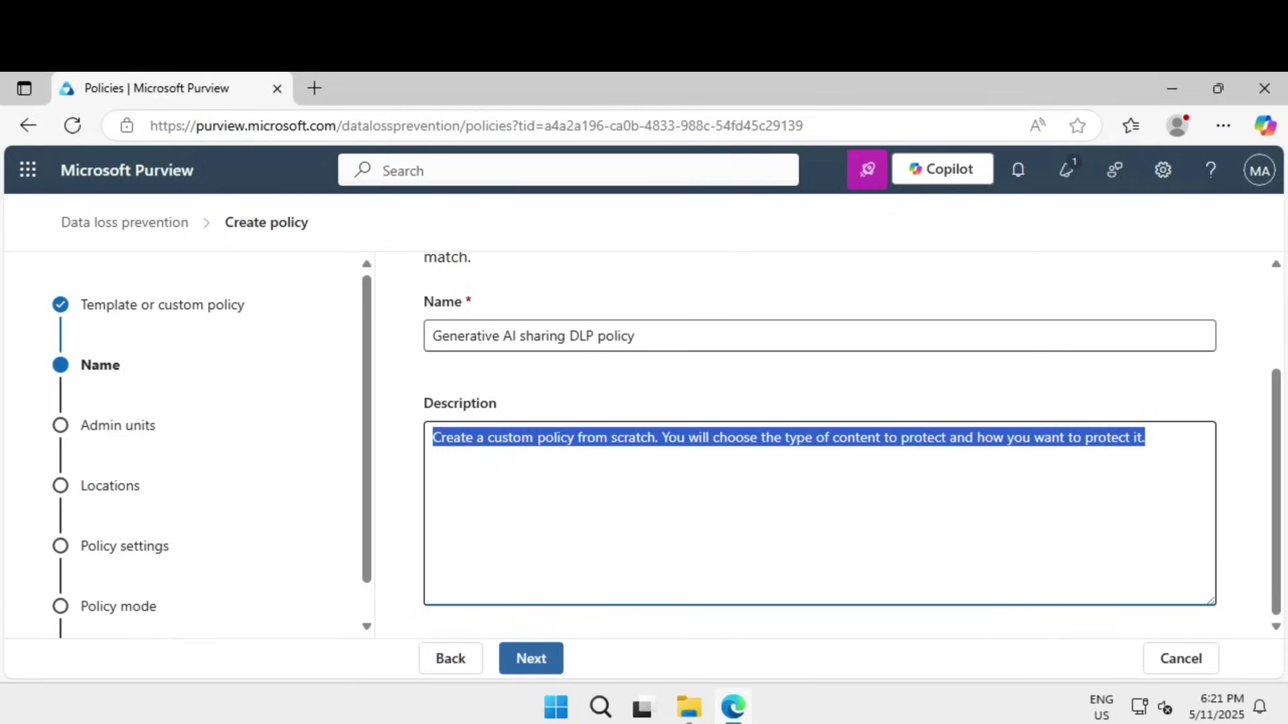
type("Prevent sharing of sensitive data with generative AI platforms.")
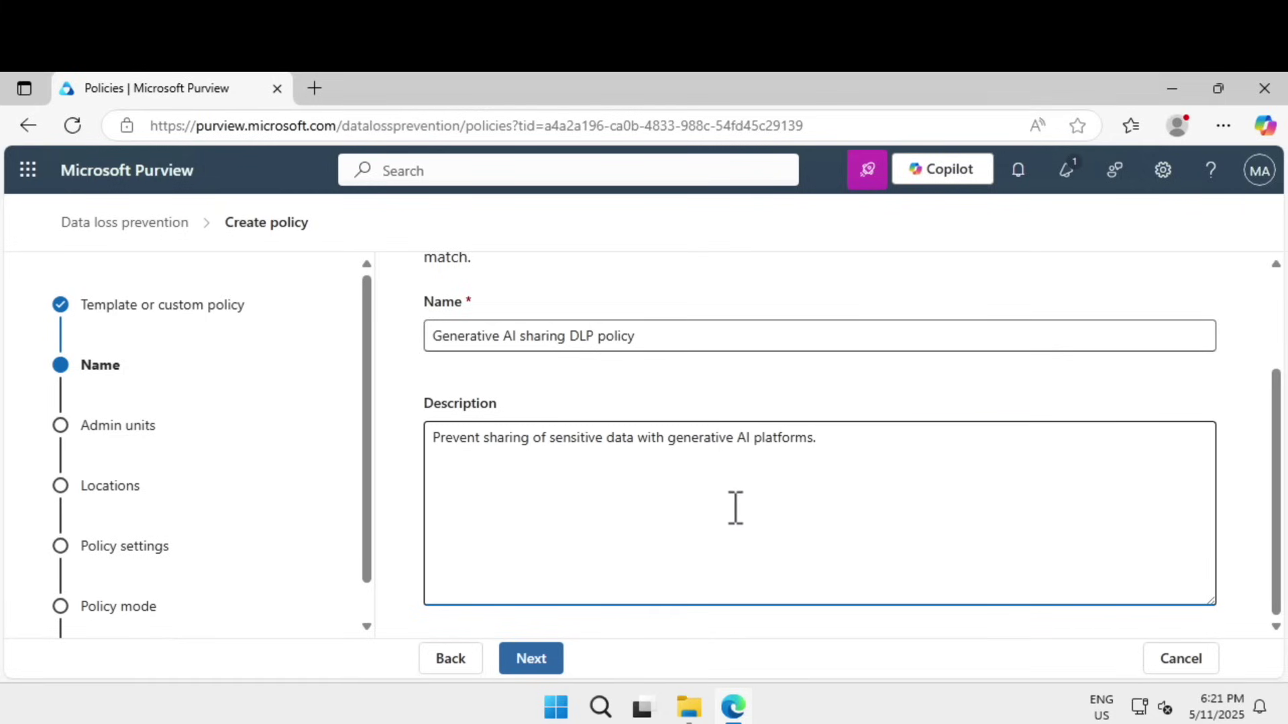
left_click(554, 668)
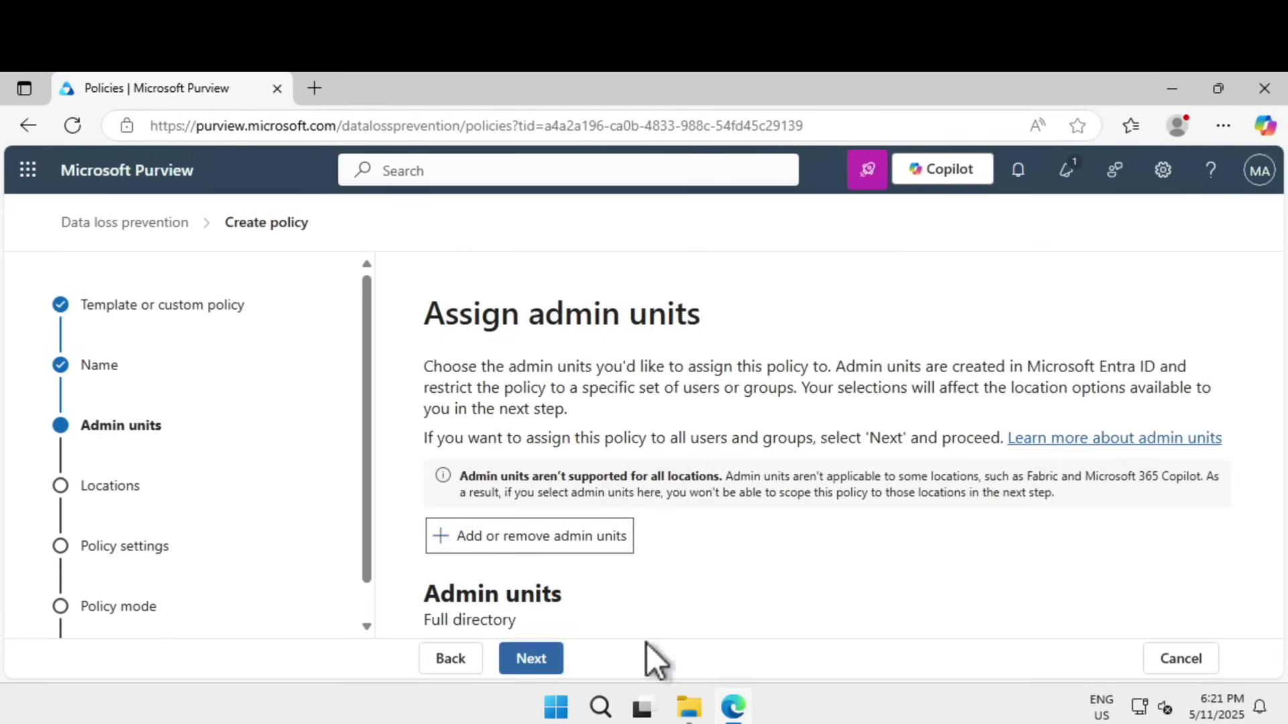
Keep the full directory scope and deselect the Exchange email, Teams chat and channel messages, Instances and On-premises repositories locations, leaving Devices selected.
left_click(541, 667)
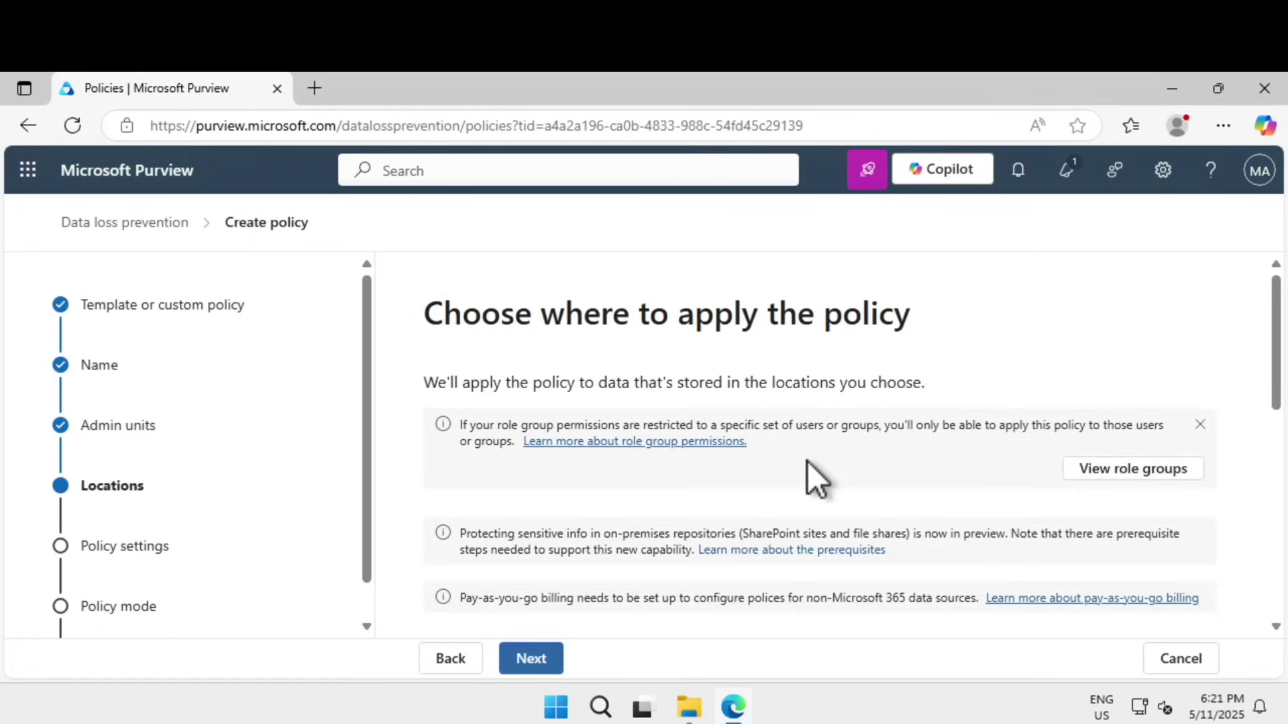
scroll(807, 460, "down", 6)
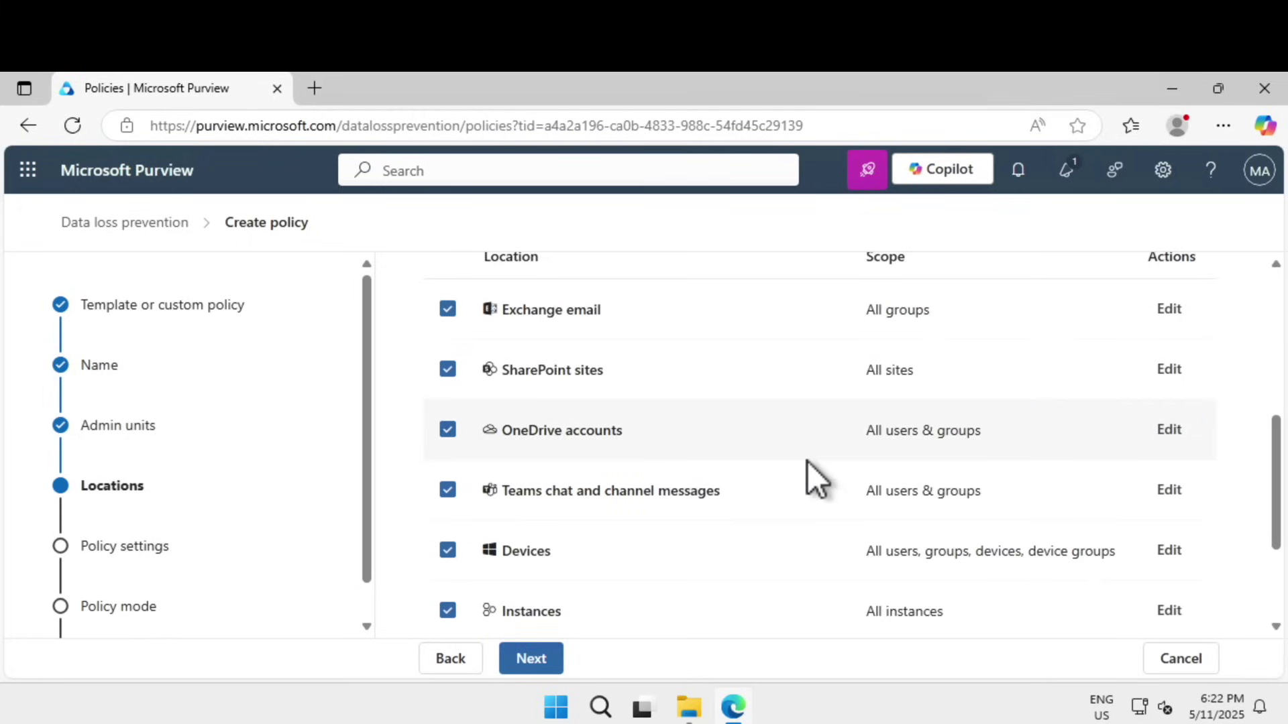
scroll(807, 461, "up", 3)
scroll(807, 460, "up", 2)
scroll(807, 461, "down", 6)
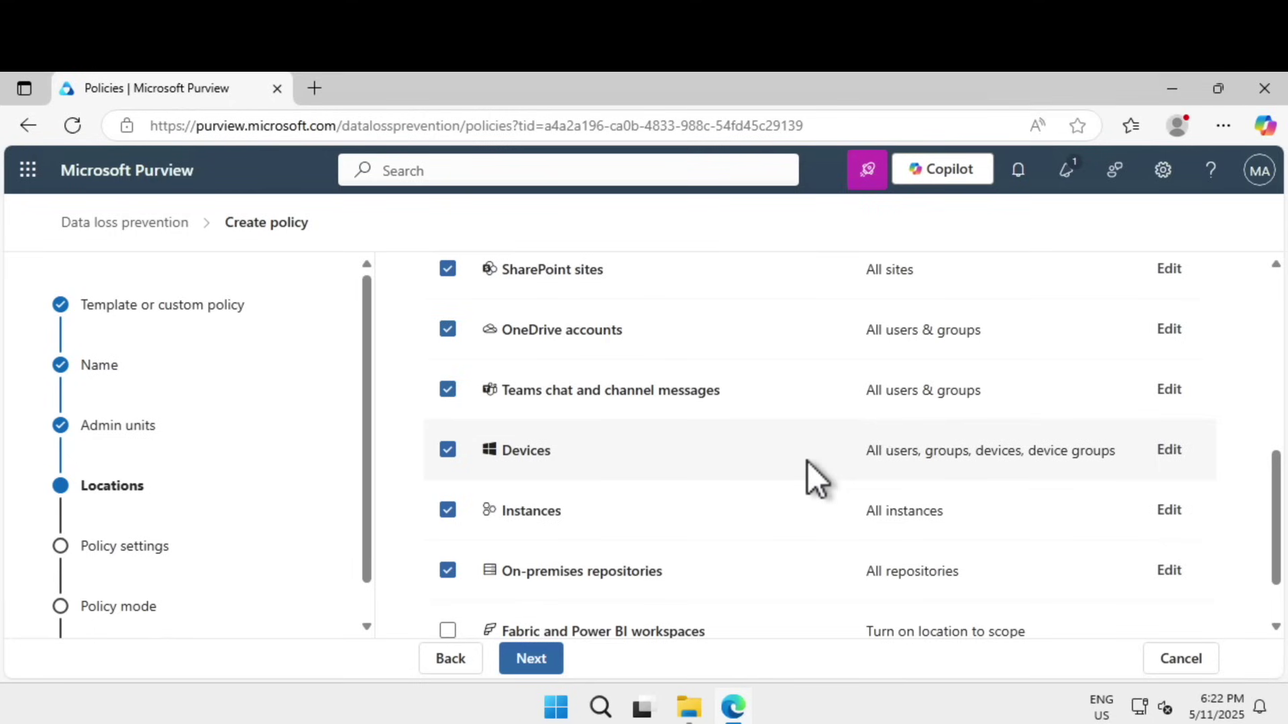
scroll(807, 461, "down", 1)
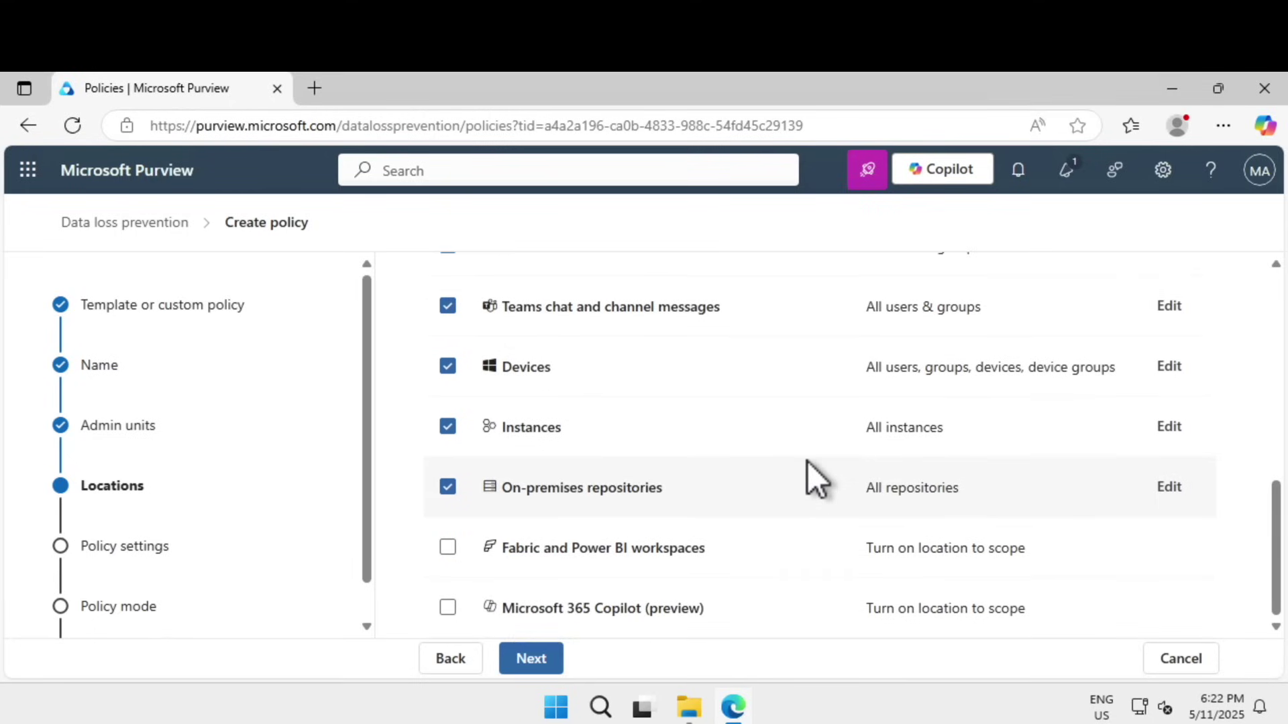
scroll(807, 460, "up", 7)
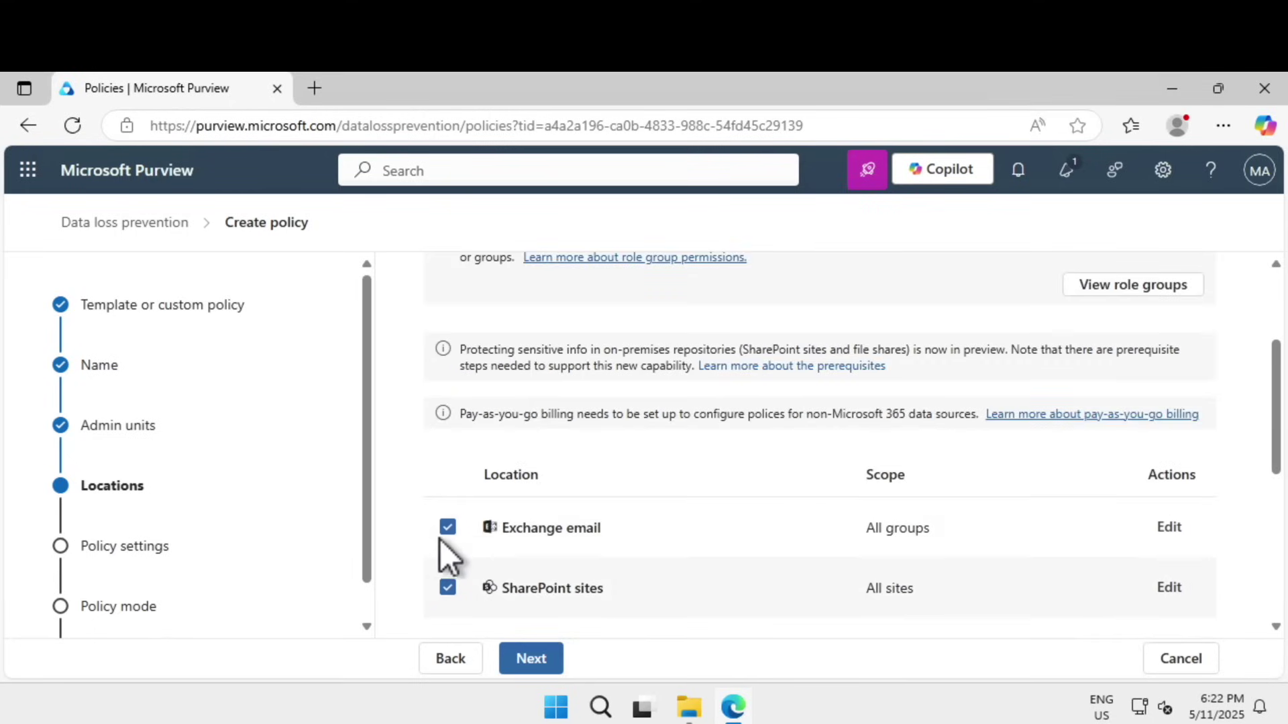
left_click(448, 528)
scroll(446, 322, "down", 6)
left_click(448, 306)
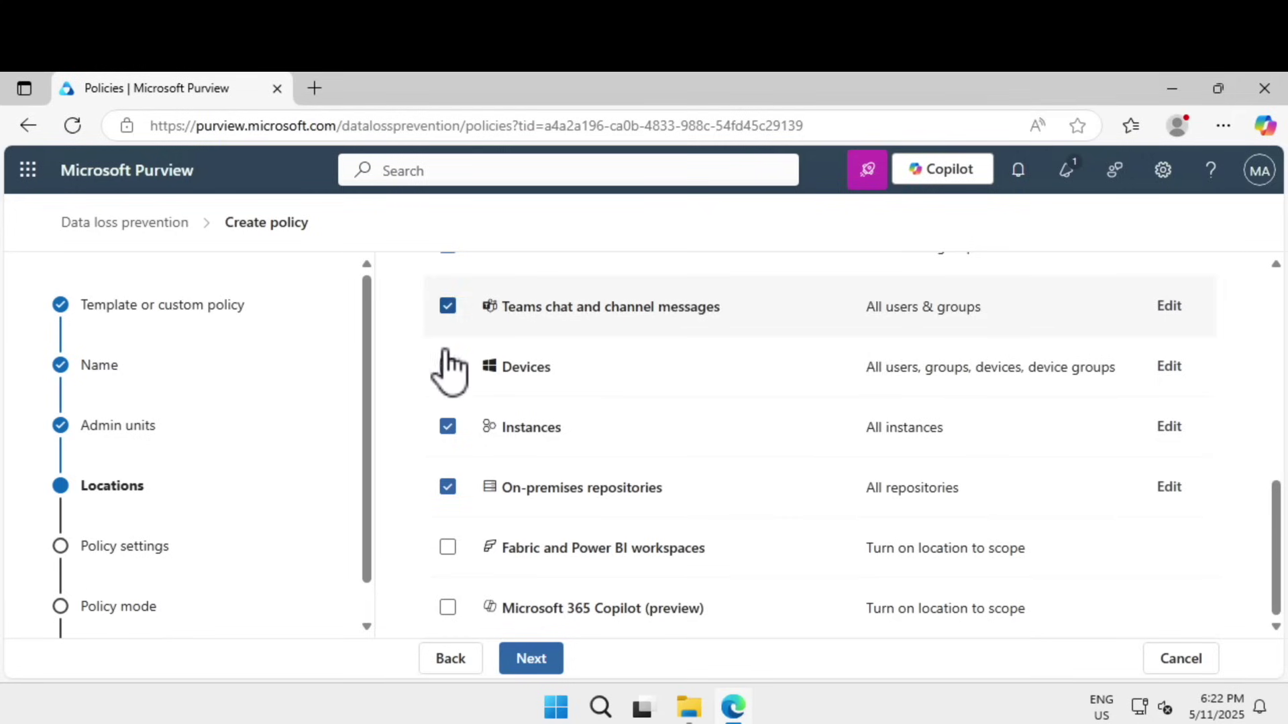
left_click(447, 427)
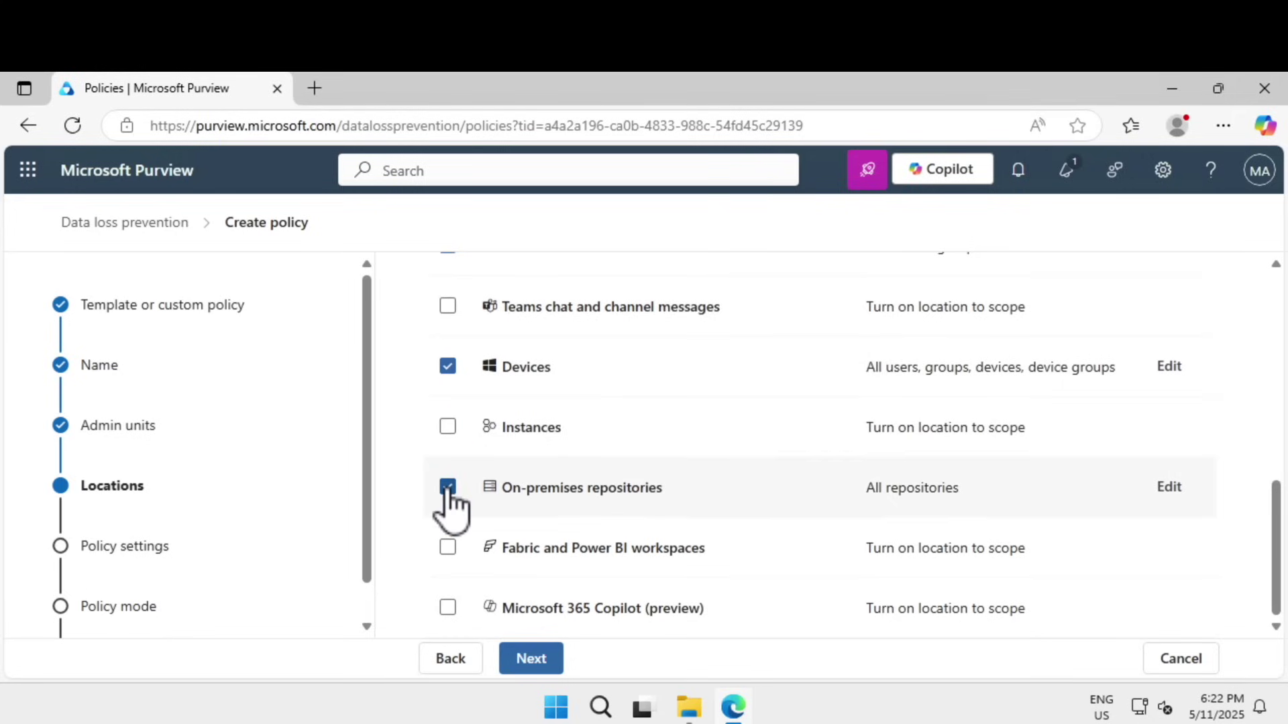
left_click(447, 487)
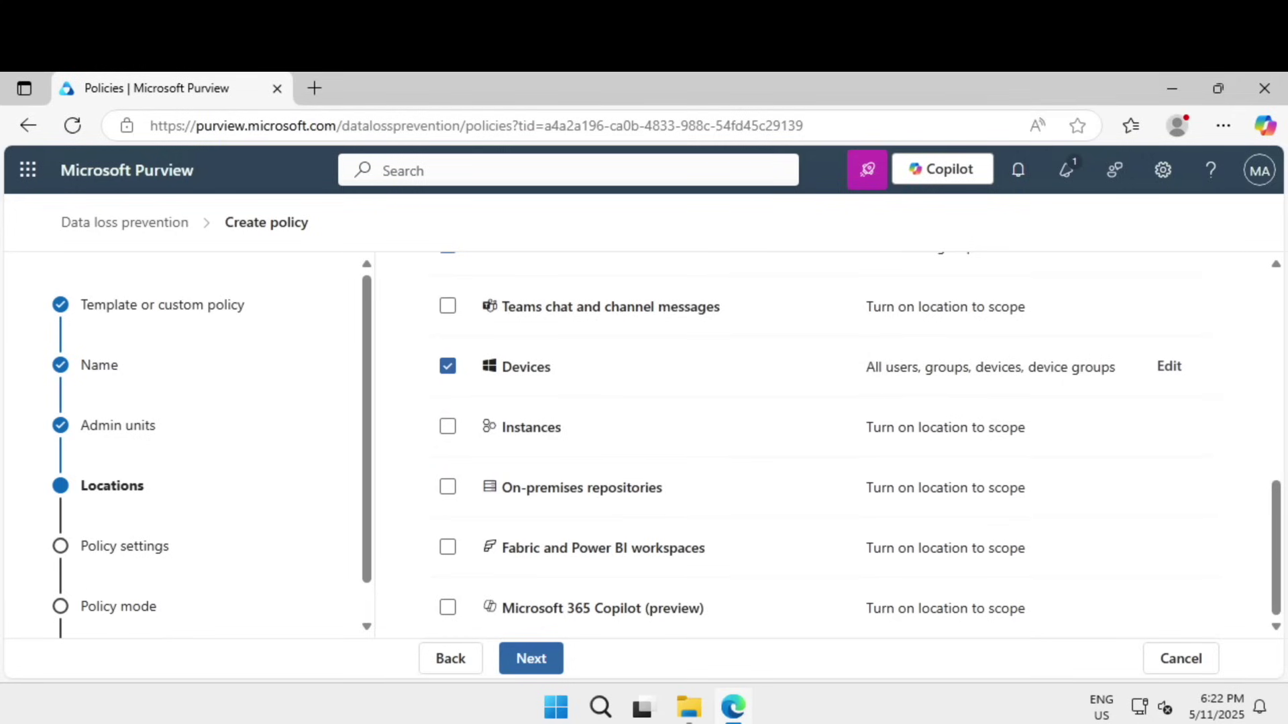
left_click(531, 659)
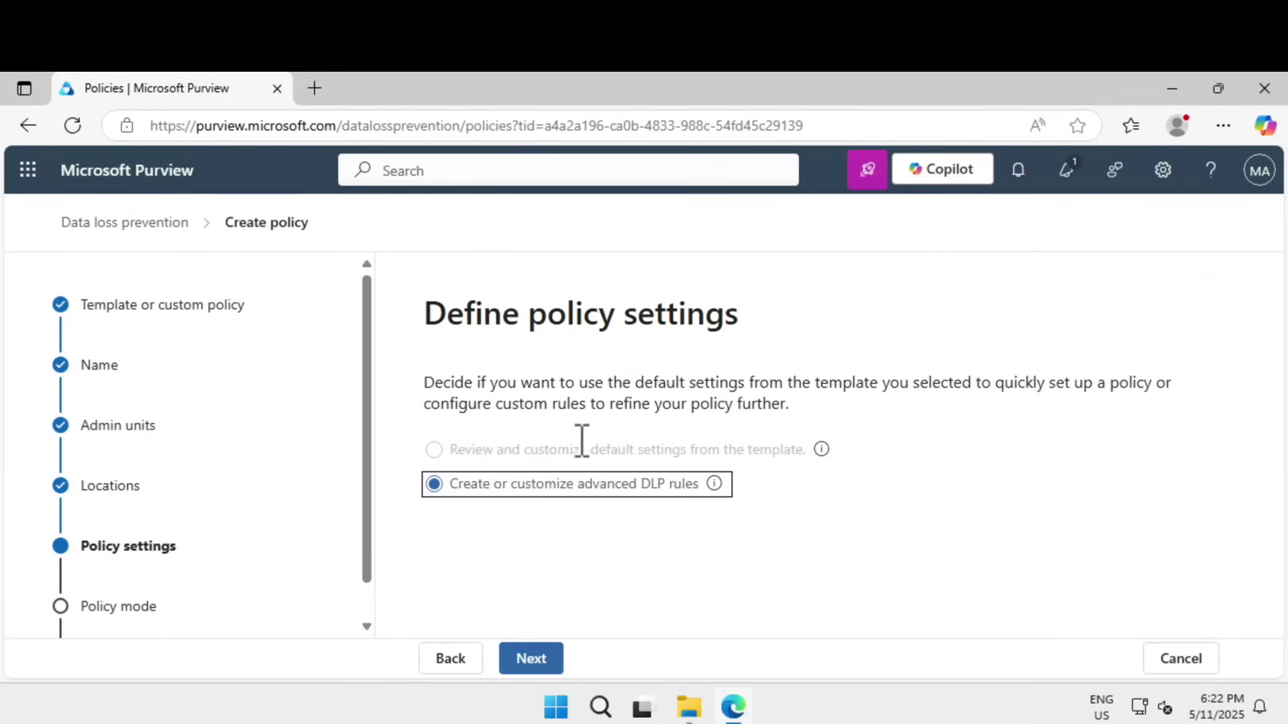
Keep the option to create or customize advanced DLP rules and start creating a new rule.
left_click(537, 663)
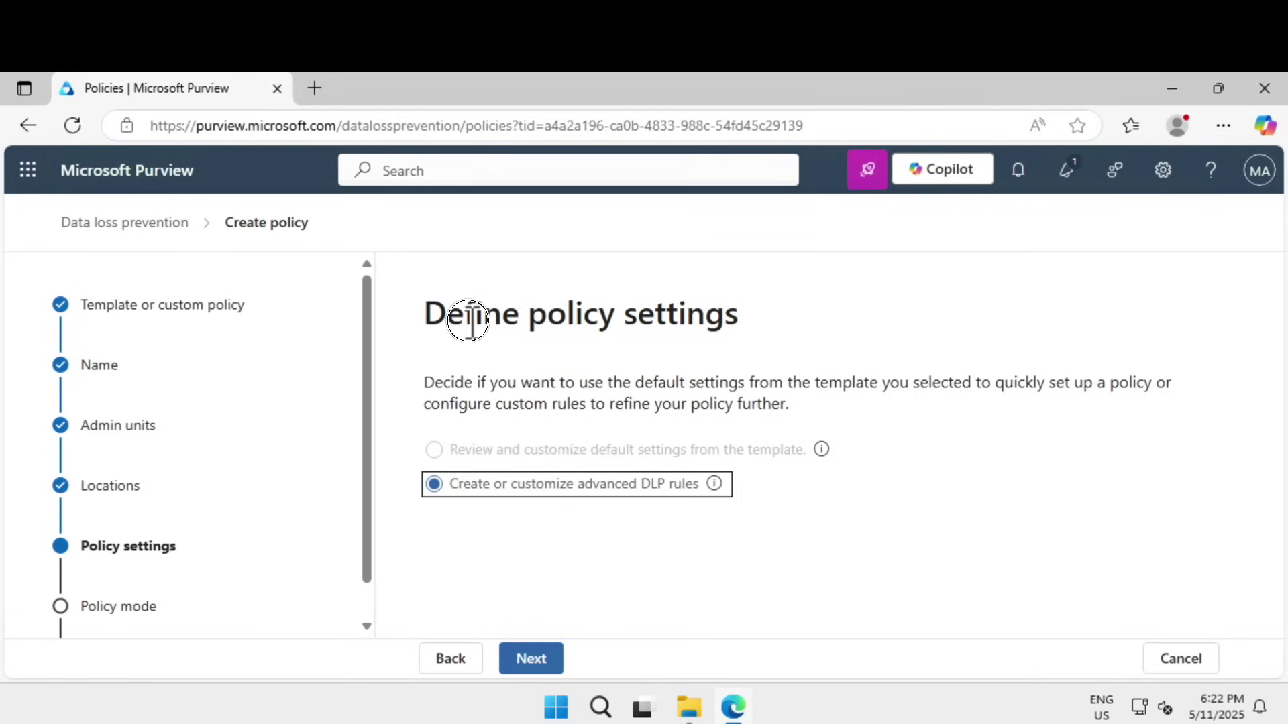
left_click_drag(468, 320, 748, 310)
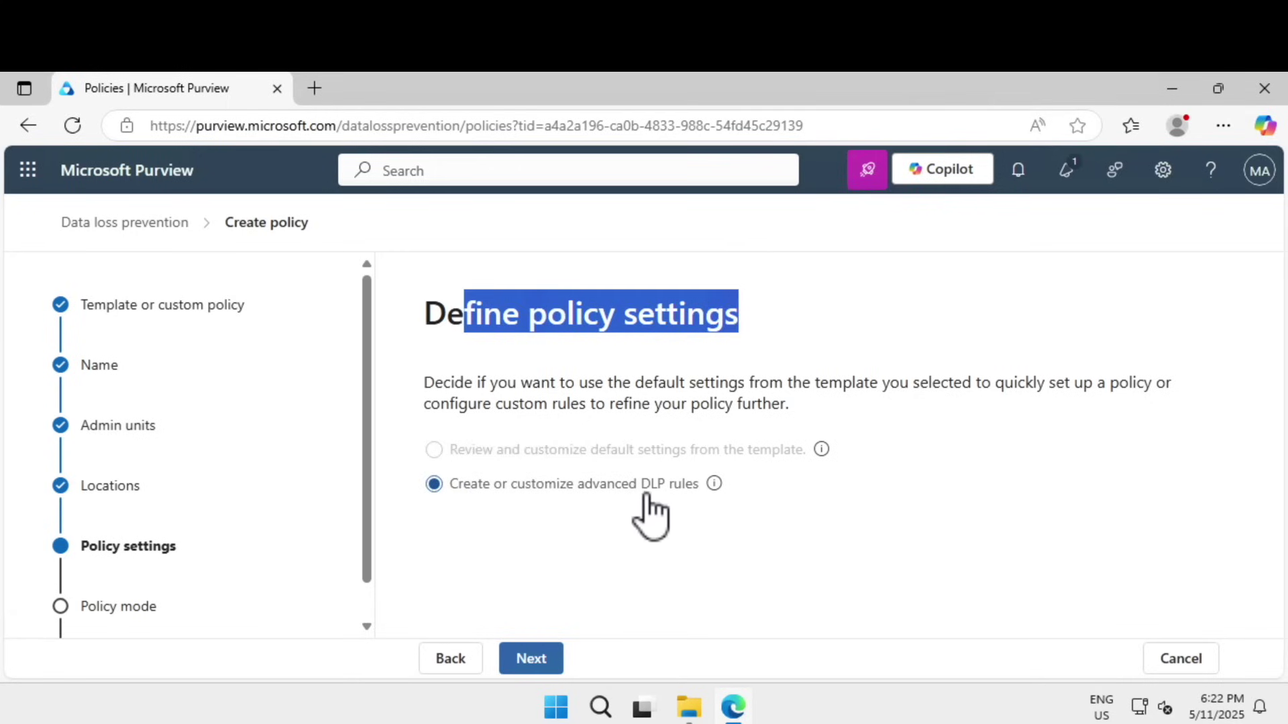
left_click(545, 659)
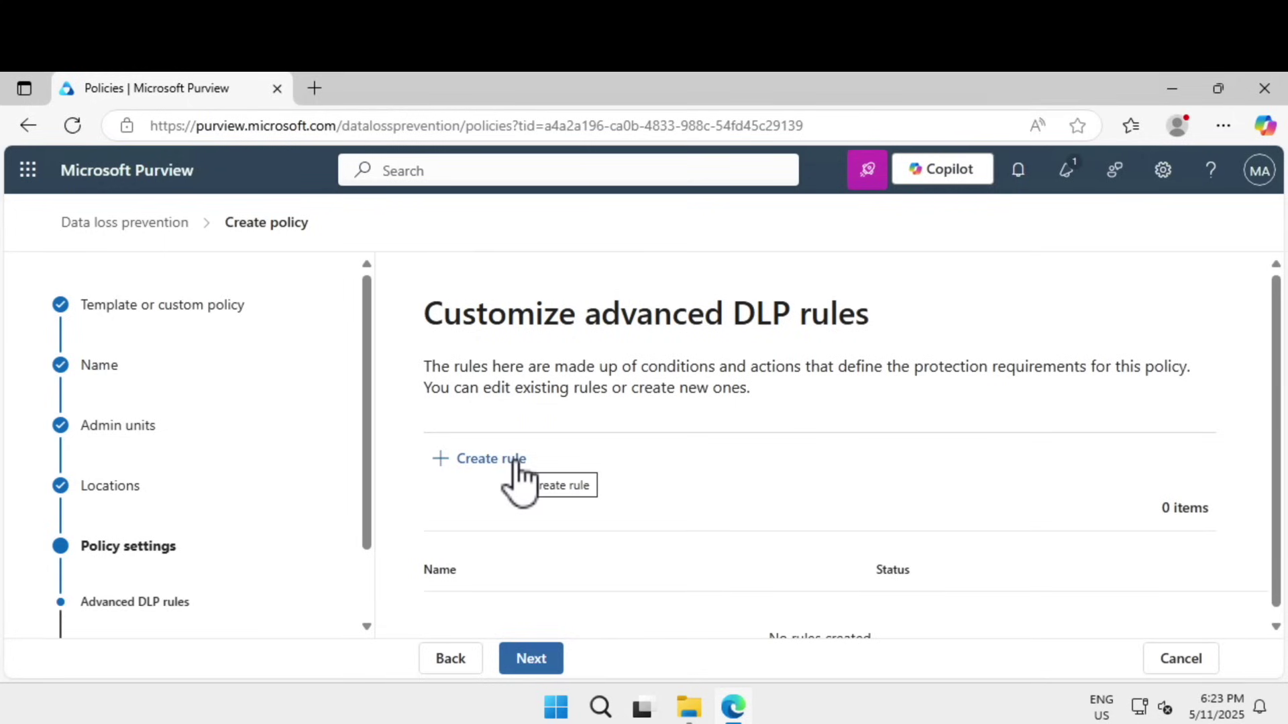
scroll(747, 469, "down", 1)
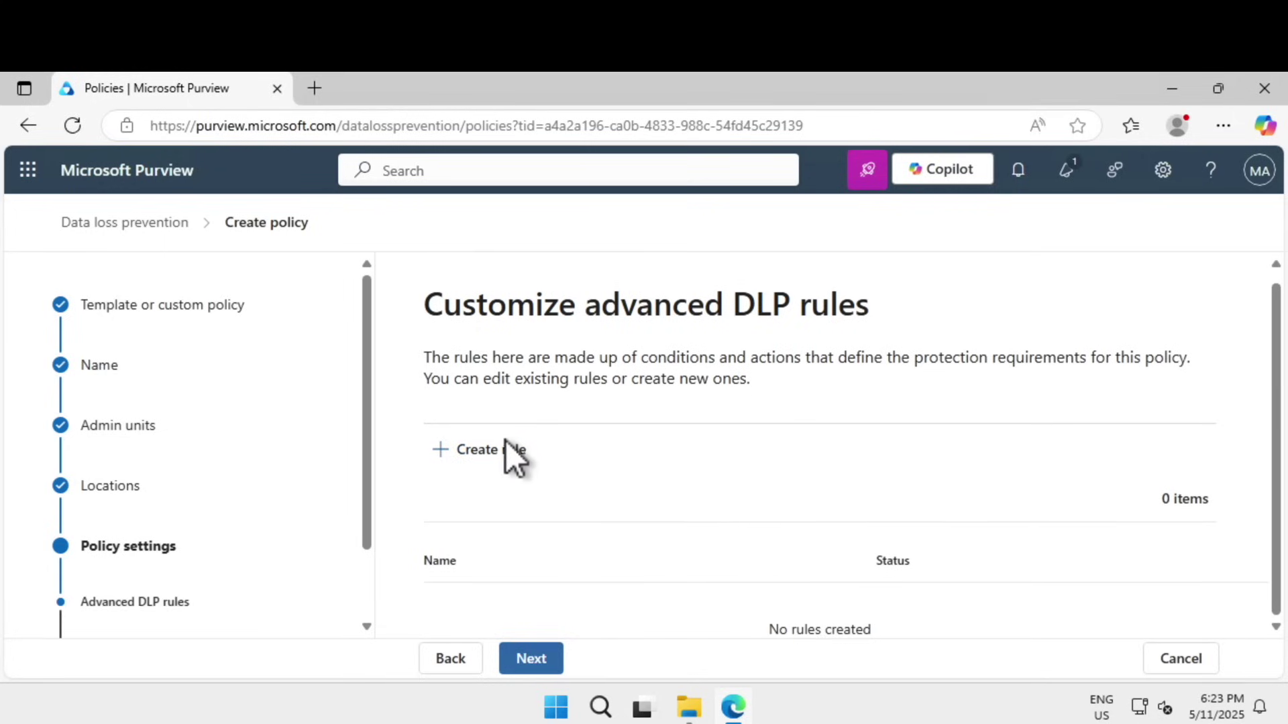
left_click(497, 448)
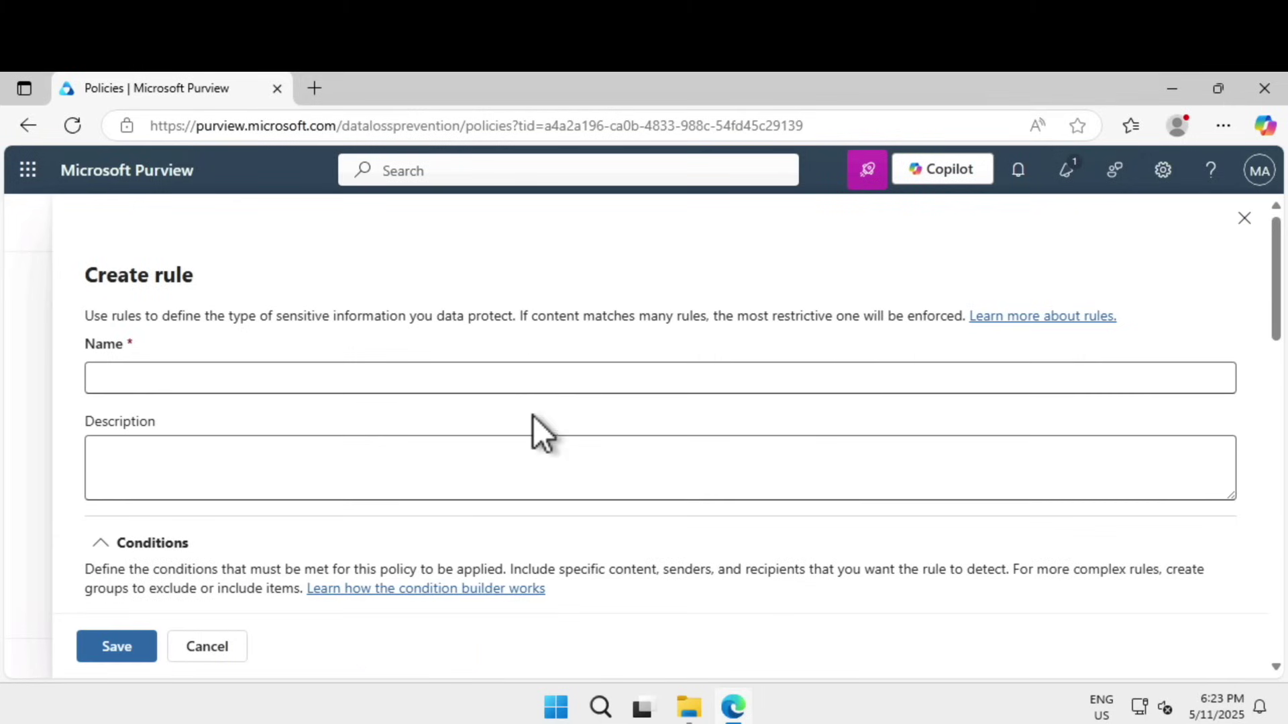
Name the rule "Sensitive data protection rule" and describe it as "Detect and restrict sharing of sensitive information with generative AI platforms.".
left_click(526, 388)
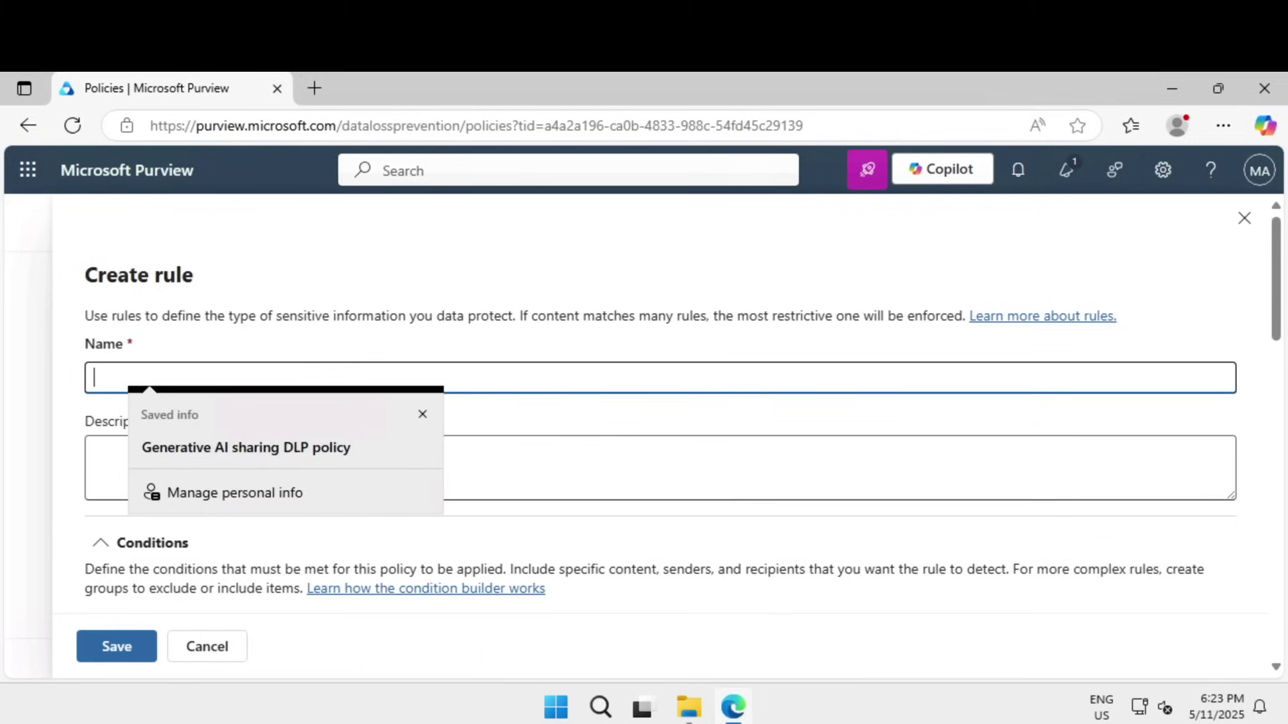
type("Sensitive data protection rule")
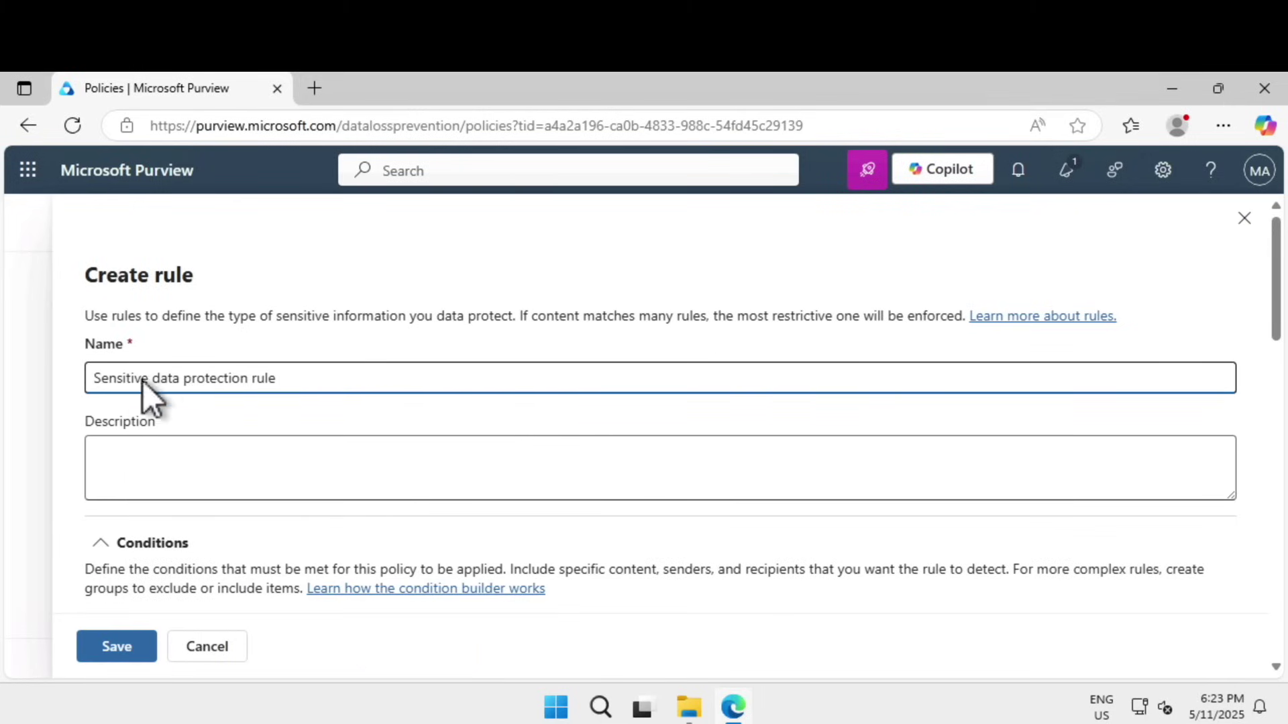
left_click(269, 454)
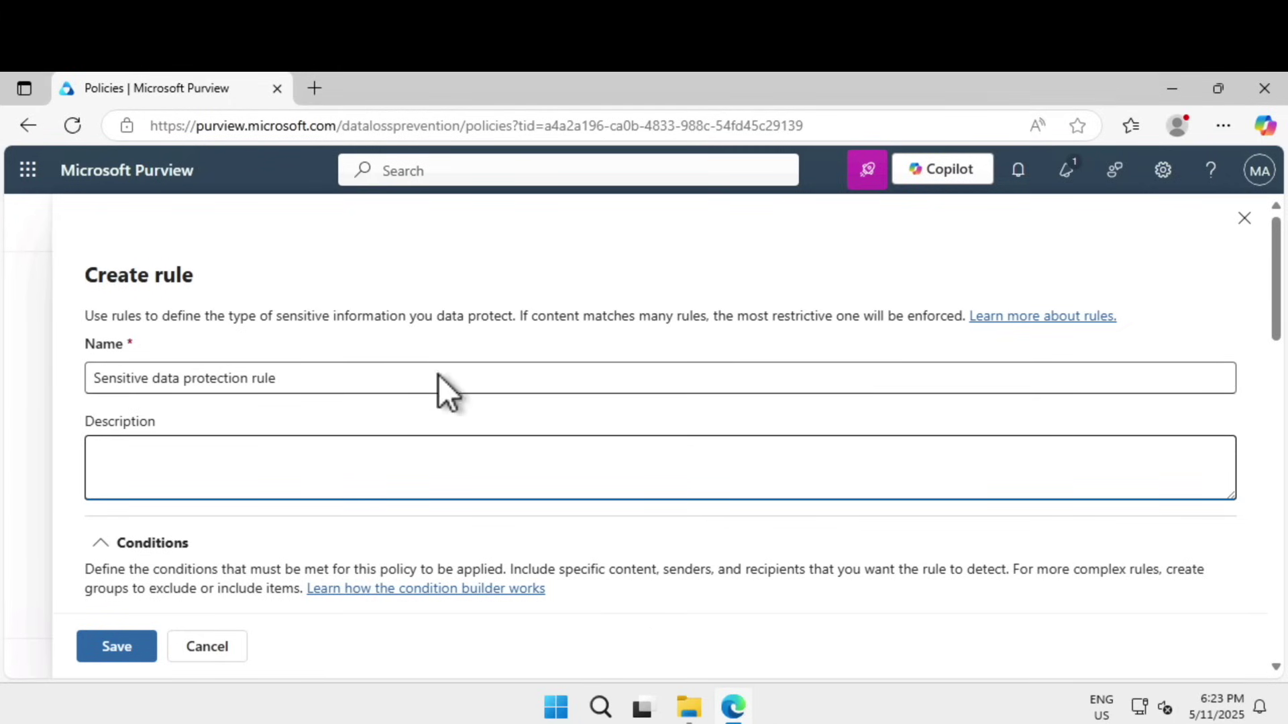
type("Detect and restrict sharing of sensitive information with generative AI platforms.")
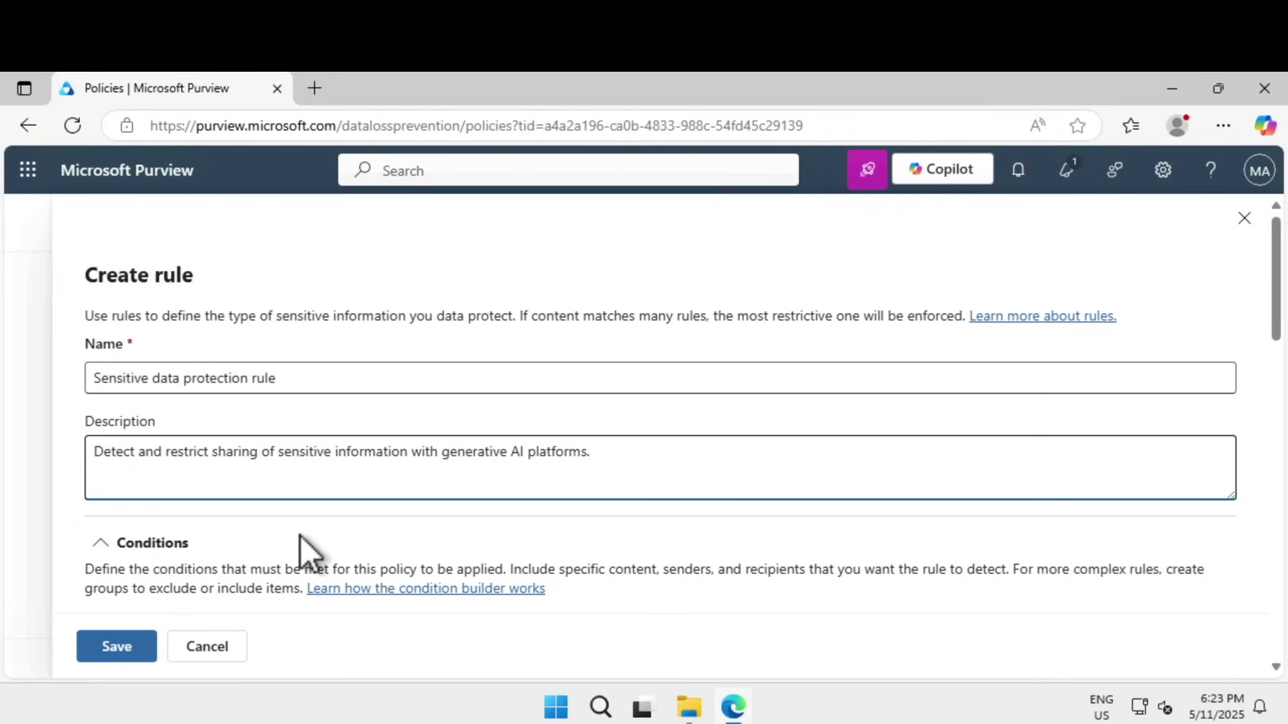
Add a Content contains condition to the rule with the Credit Card Number sensitive info type.
scroll(301, 536, "down", 4)
left_click(200, 330)
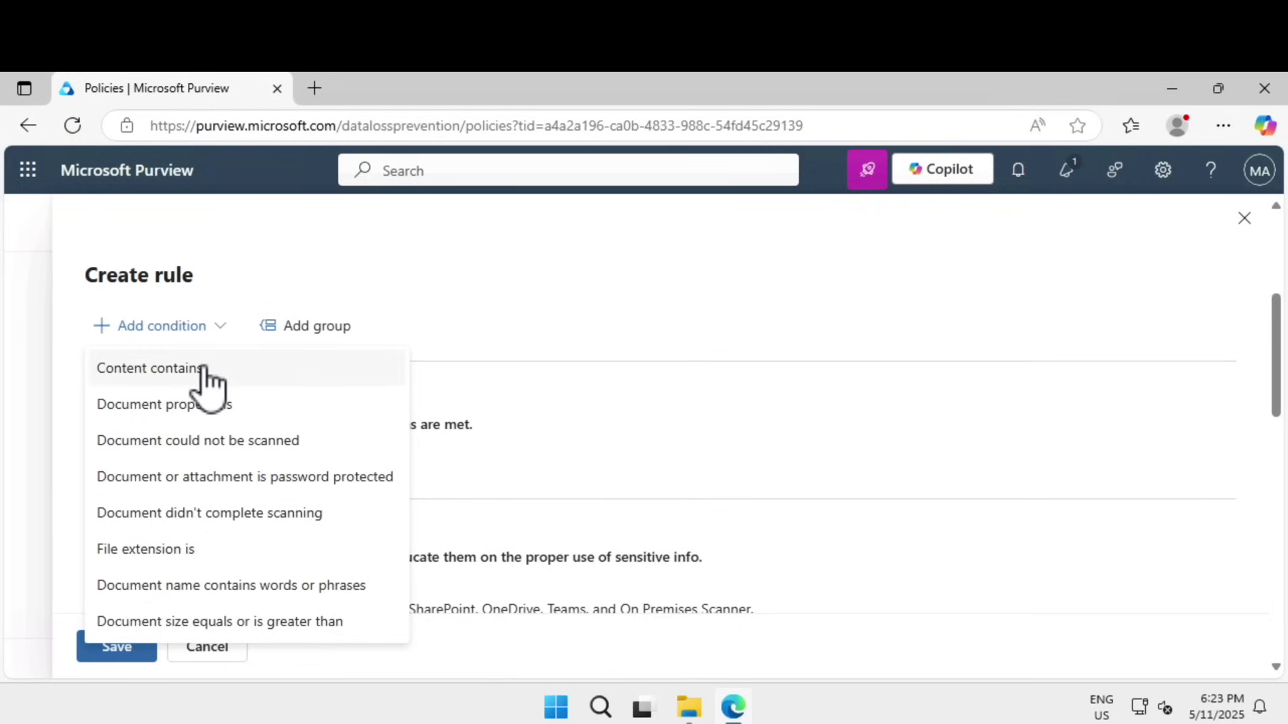
left_click(204, 376)
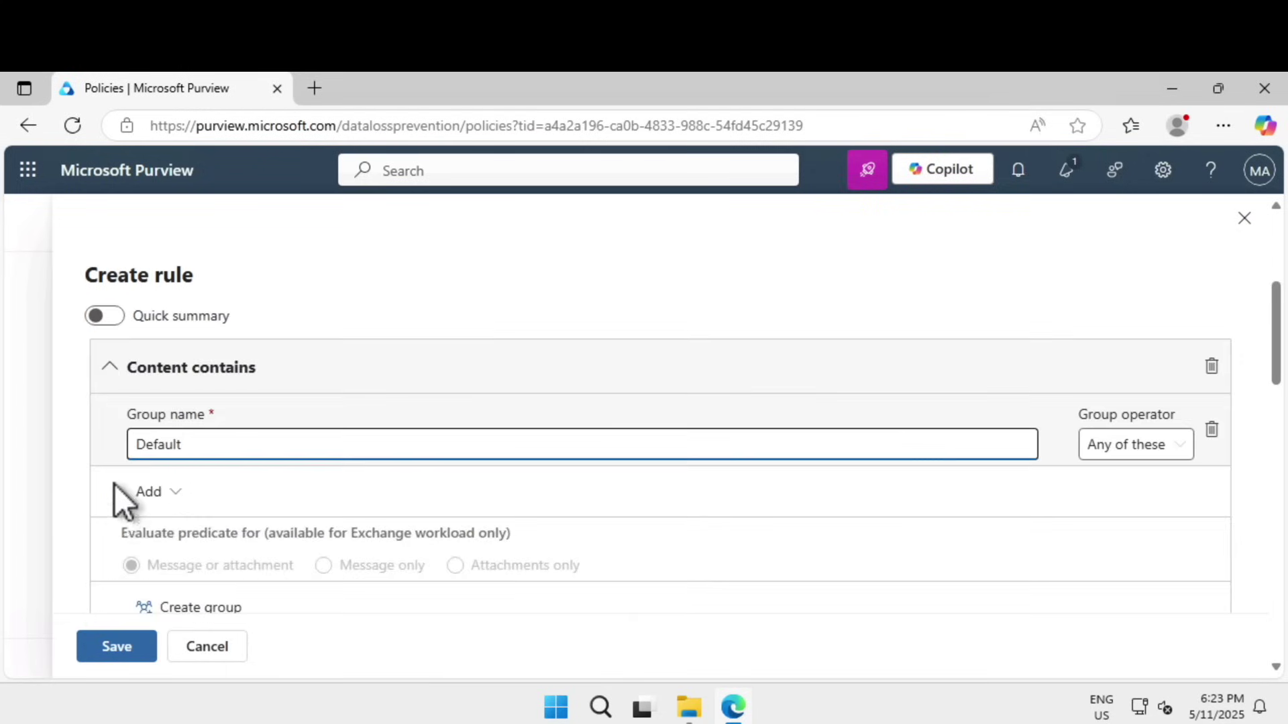
left_click(177, 493)
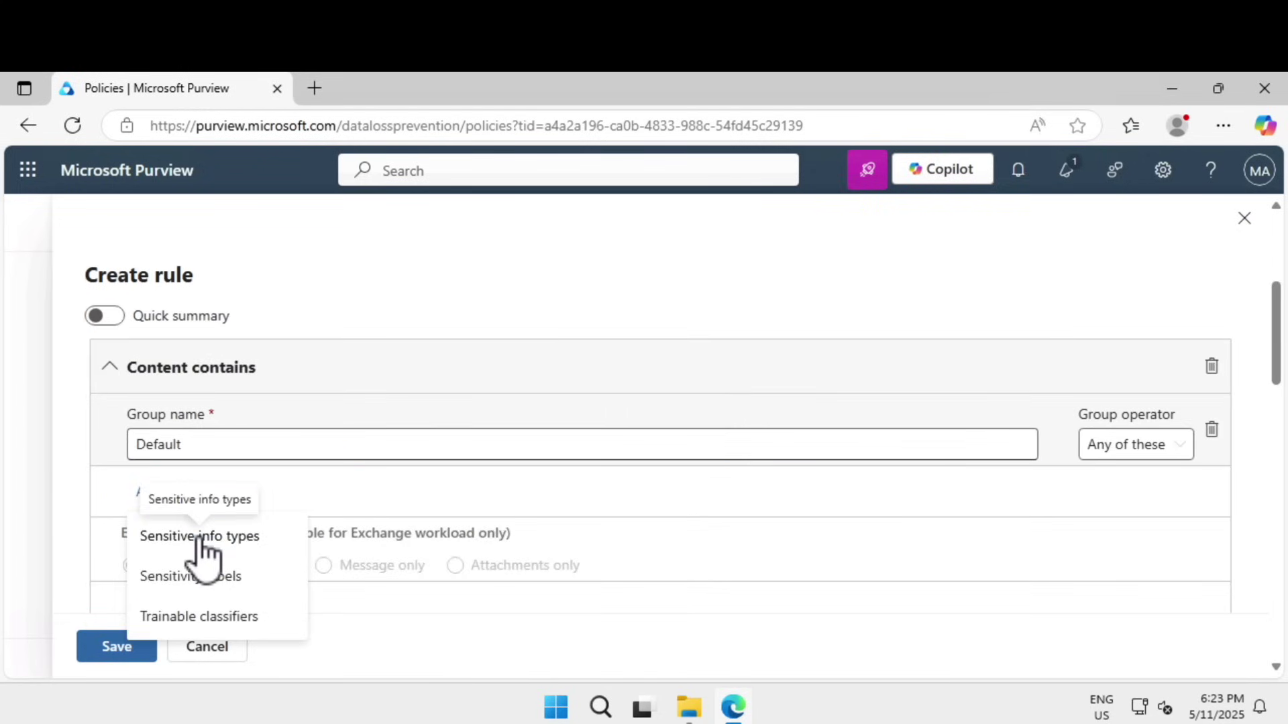
left_click(199, 537)
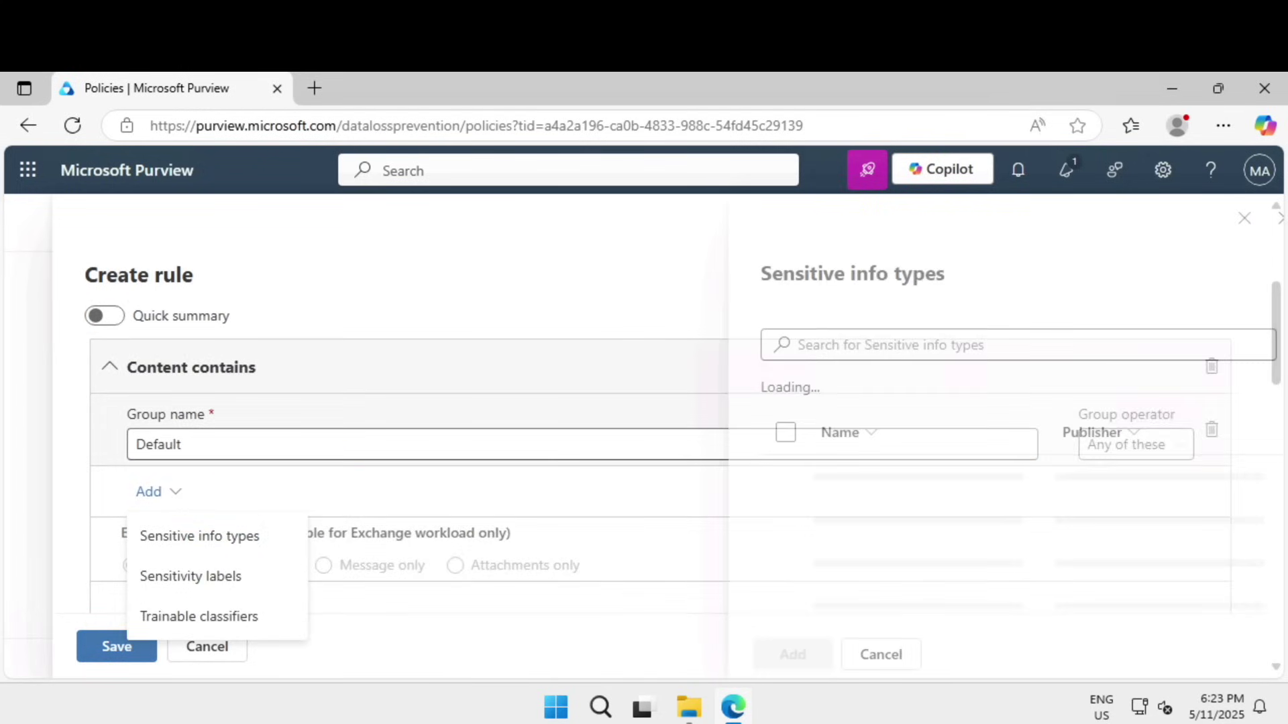
left_click(919, 355)
type("cred")
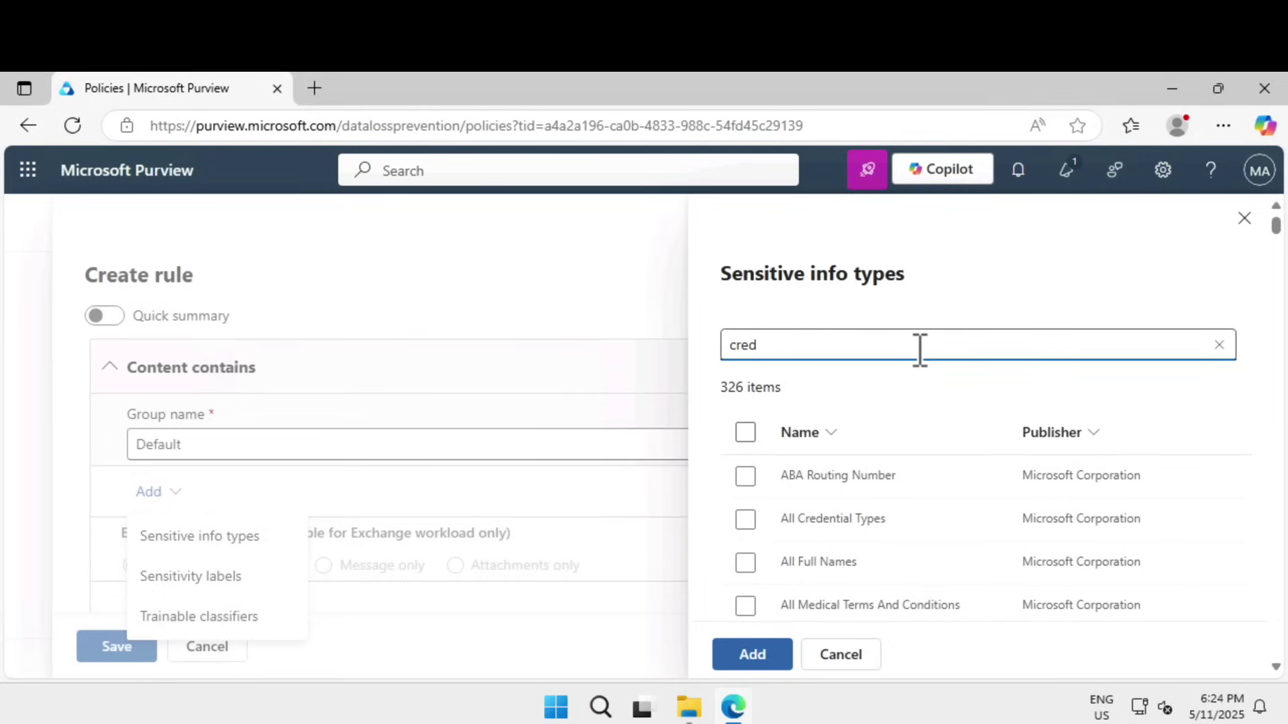
type("it")
left_click(745, 474)
left_click(765, 653)
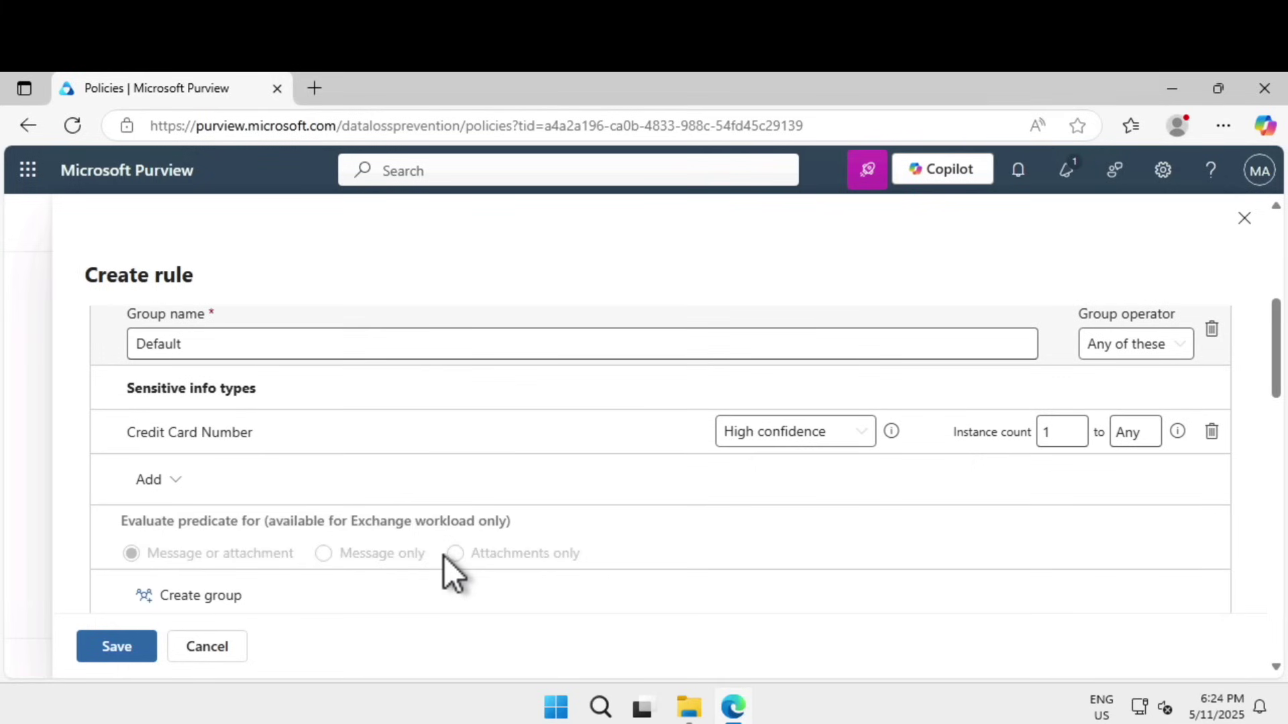
Add the Audit or restrict activities on devices action to the rule and look through its activity restrictions.
scroll(444, 557, "down", 3)
left_click(213, 580)
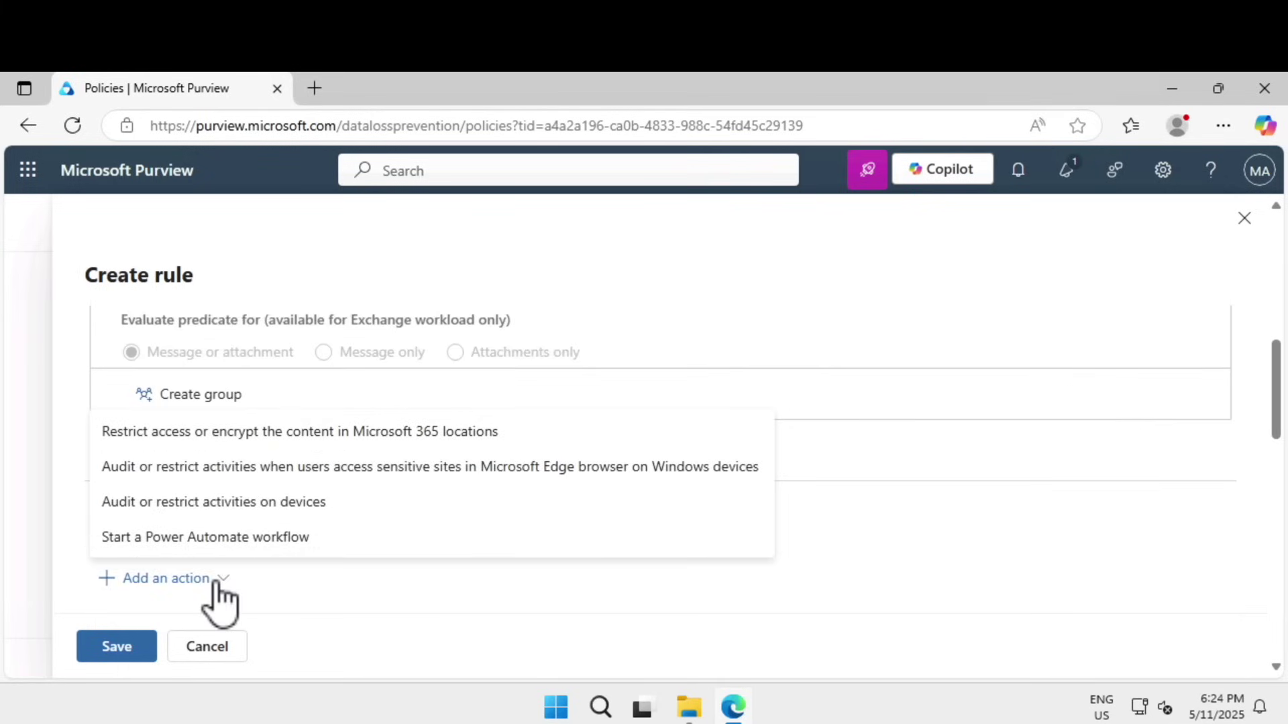
left_click(248, 508)
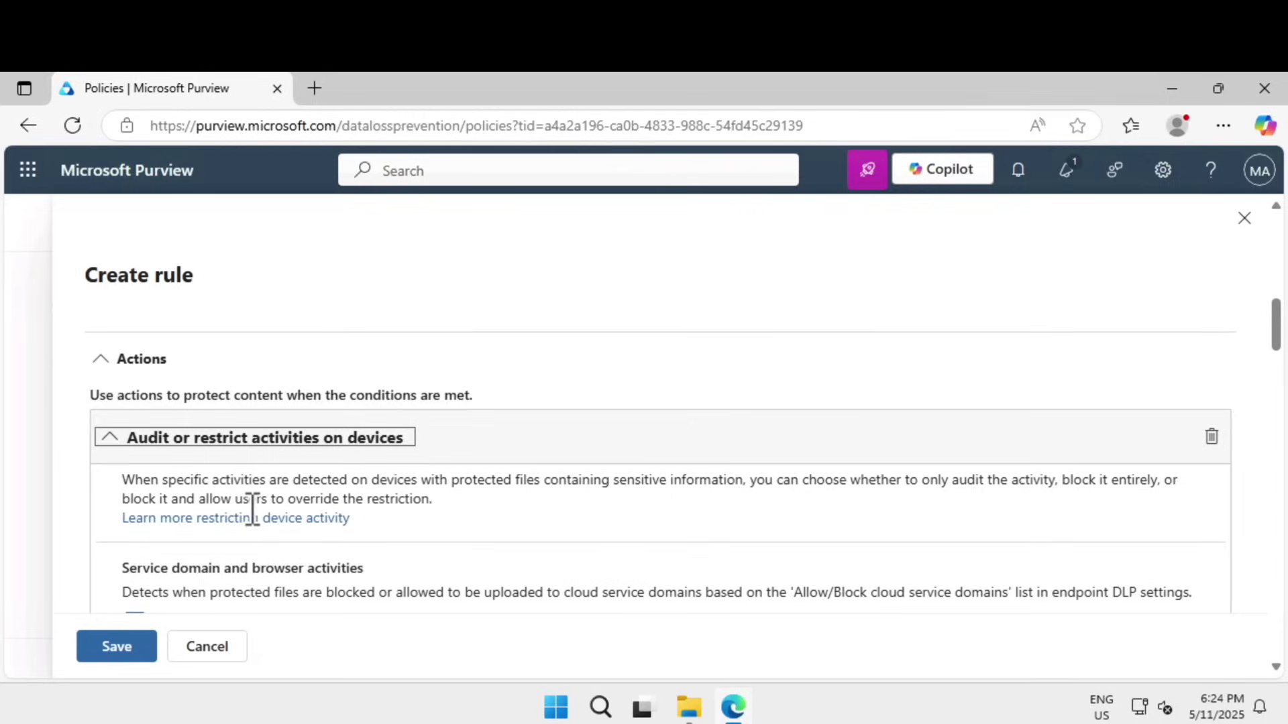
scroll(649, 521, "down", 8)
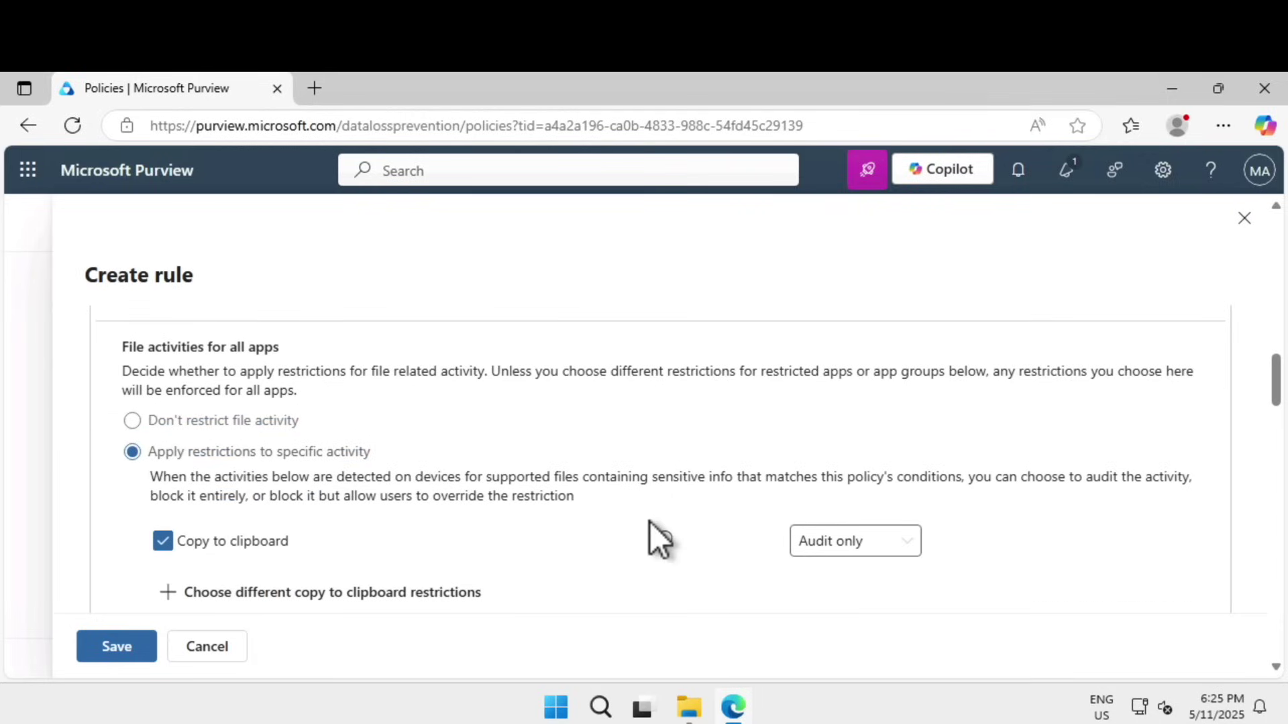
scroll(650, 521, "up", 5)
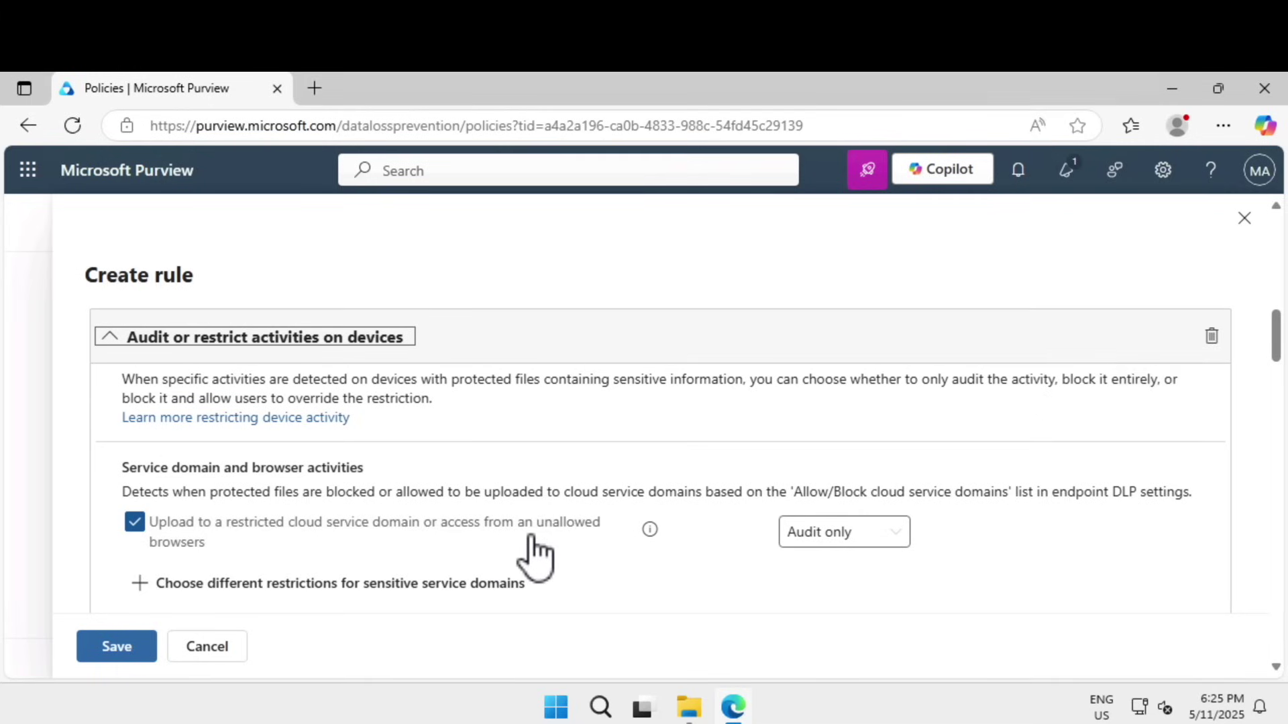
Add the Generative AI Websites group to the sensitive service domain restrictions for uploads and set its action to Block.
scroll(470, 510, "down", 1)
left_click(431, 485)
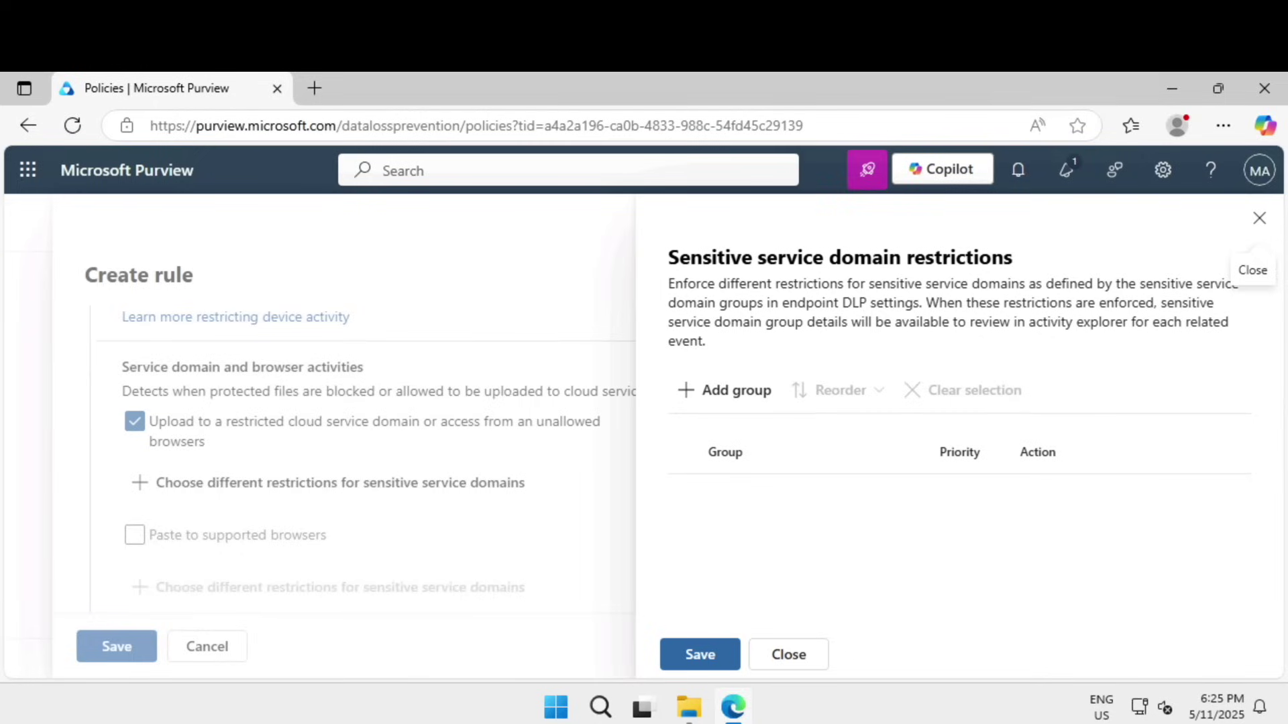
left_click(714, 396)
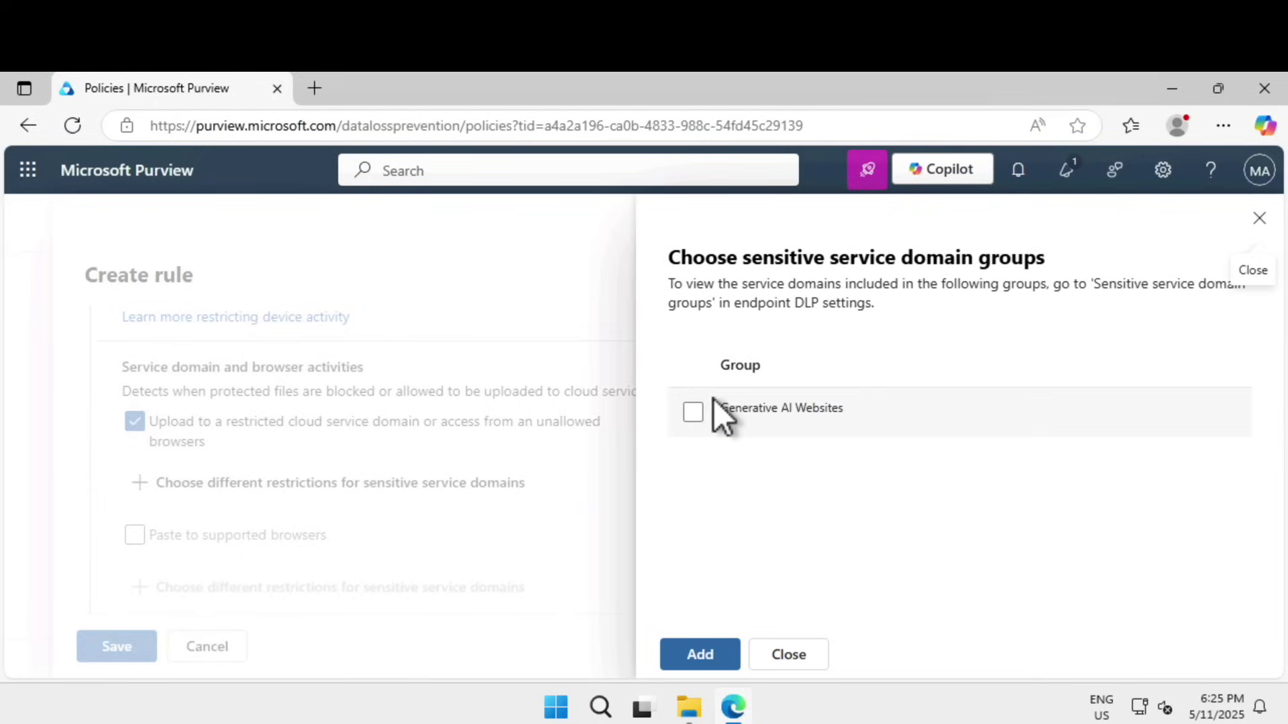
left_click(693, 412)
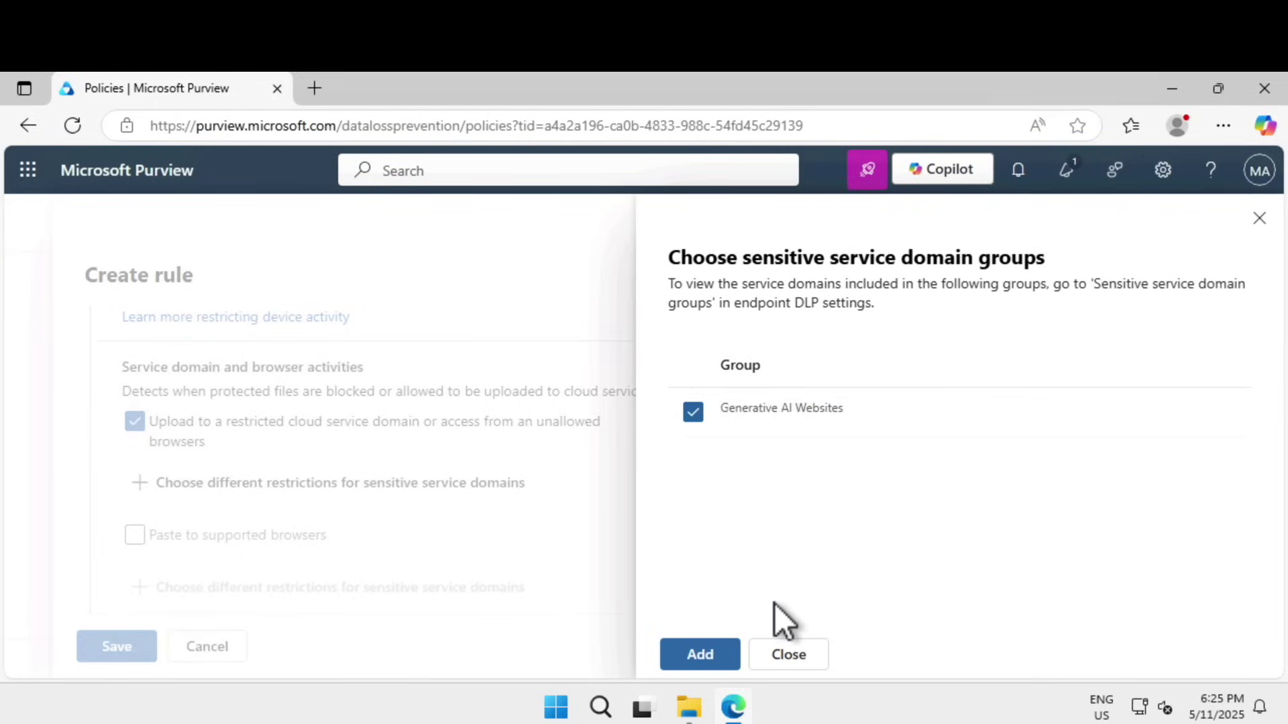
left_click(721, 661)
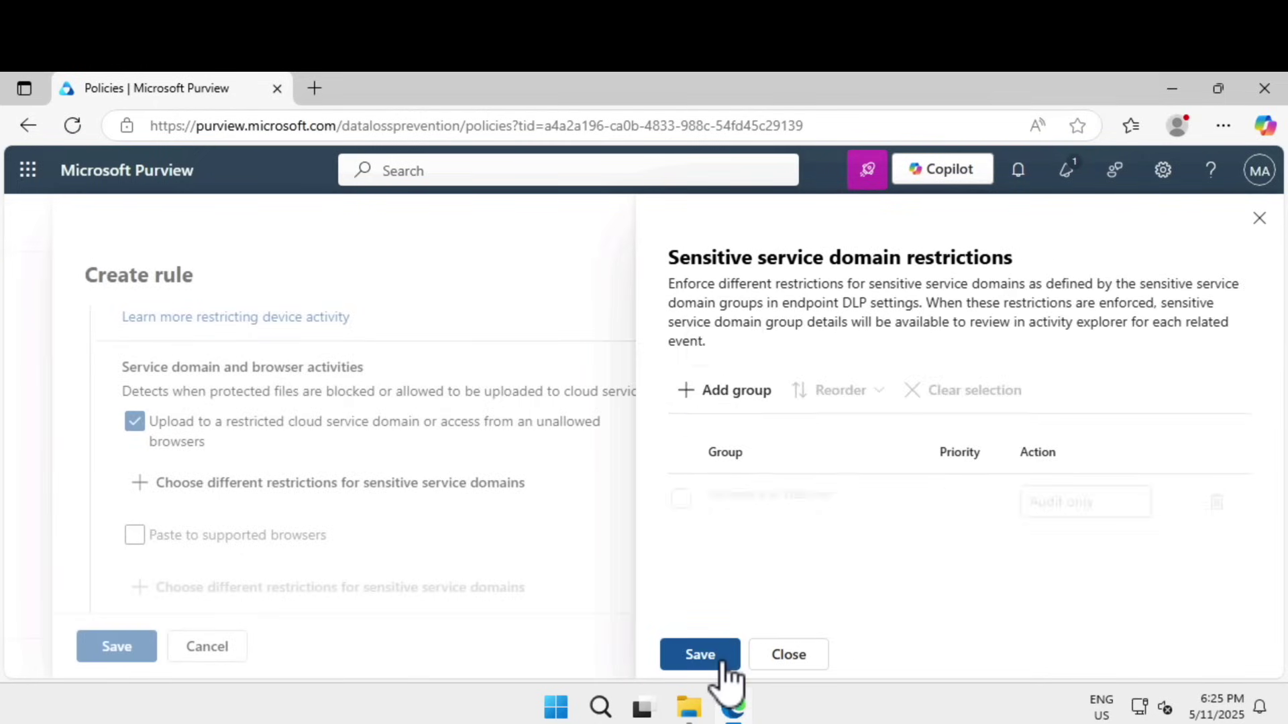
left_click_drag(691, 257, 1025, 283)
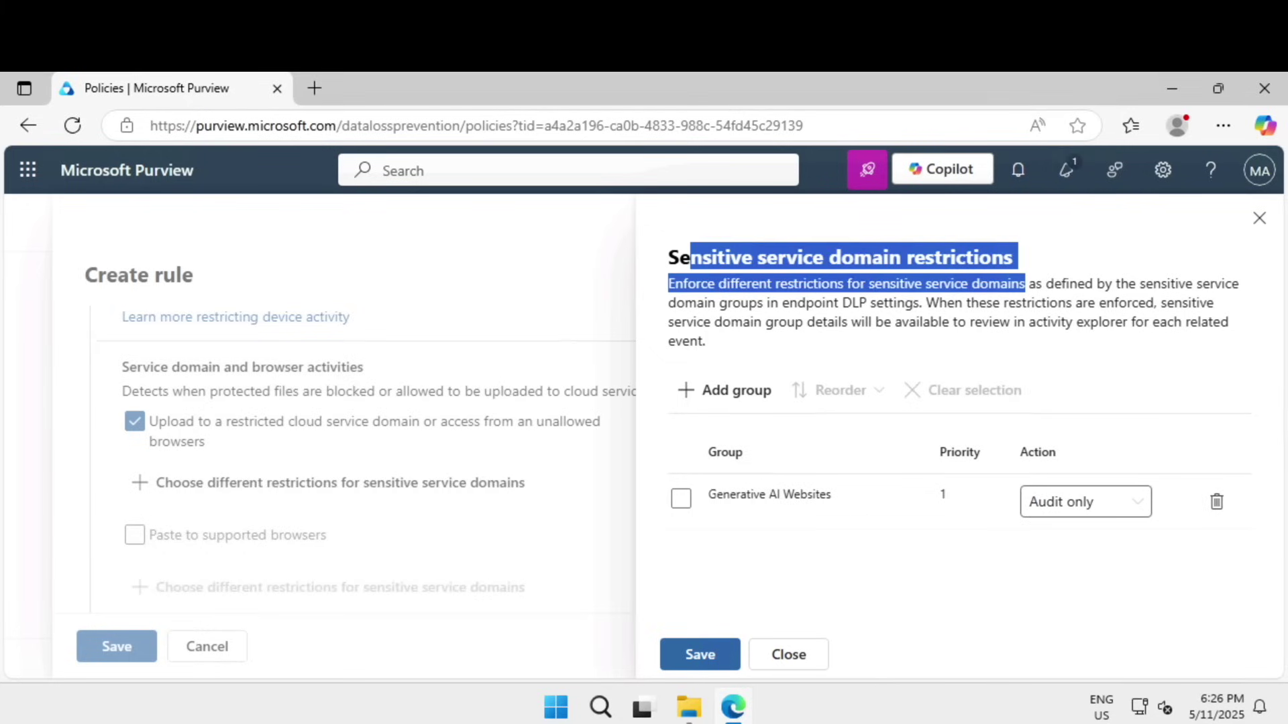
left_click(1062, 510)
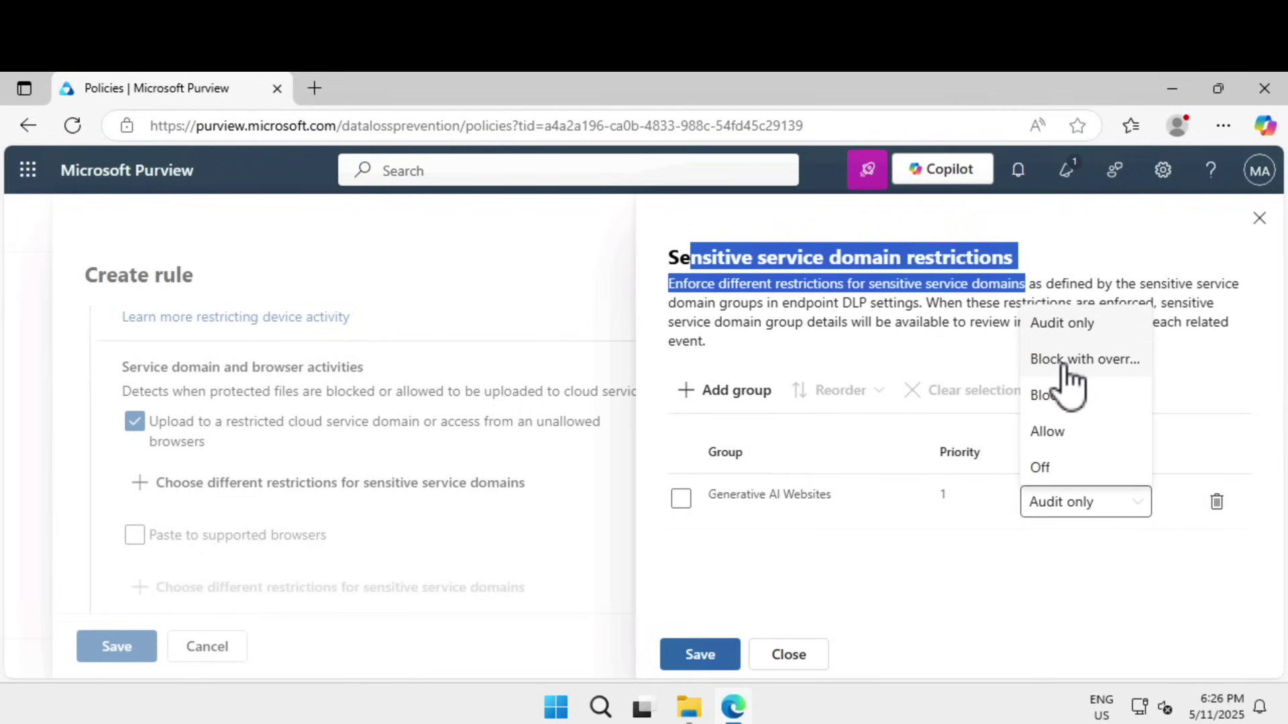
left_click(1063, 396)
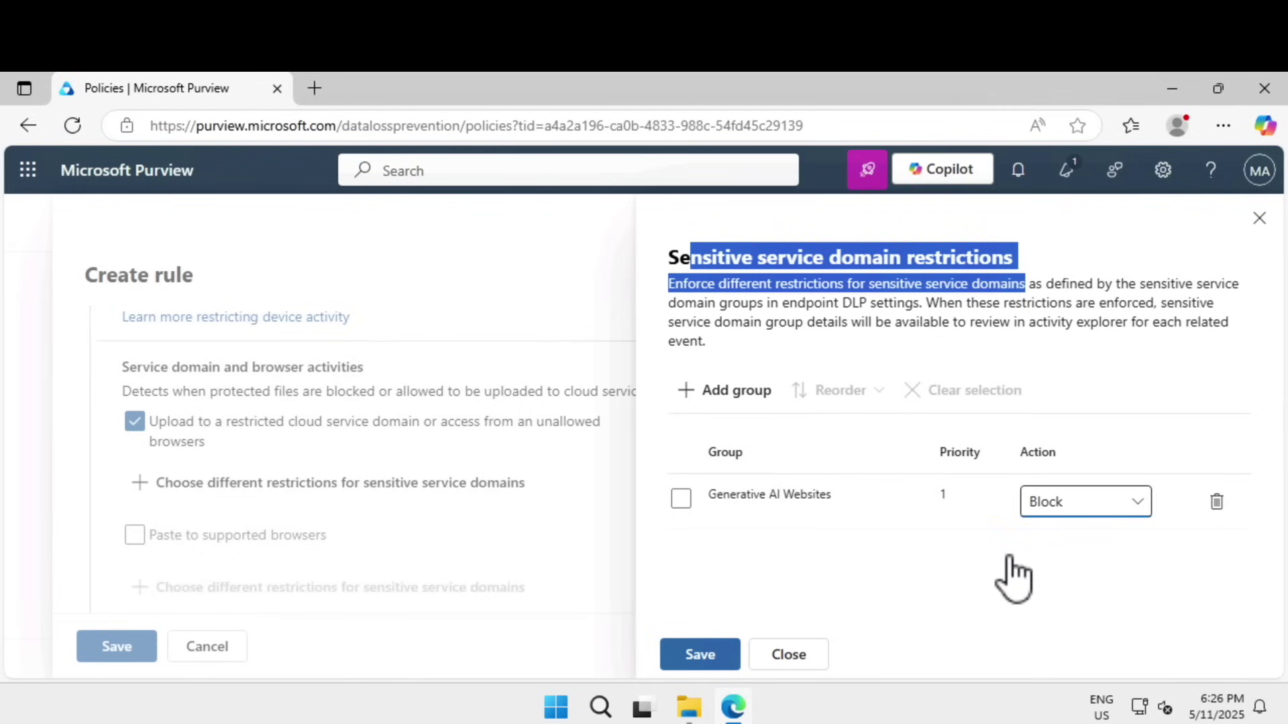
Save the upload restrictions for sensitive service domains and save the Sensitive data protection rule.
left_click(686, 657)
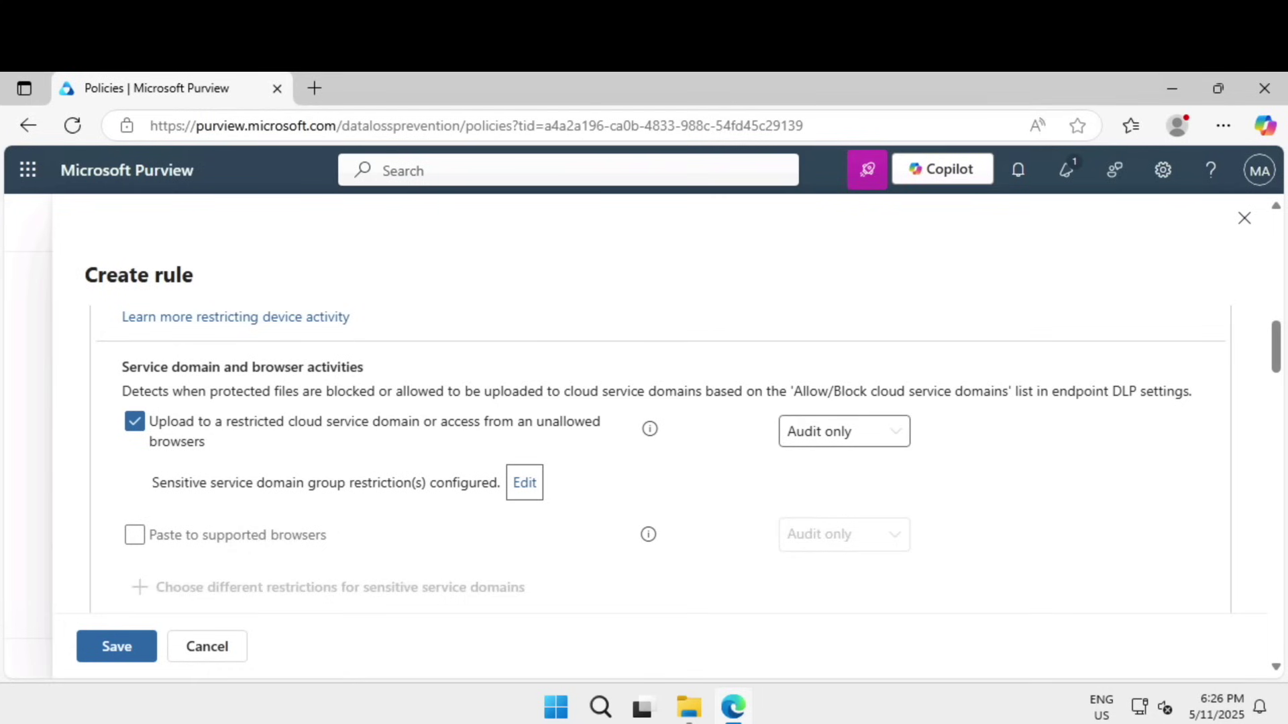
left_click(130, 648)
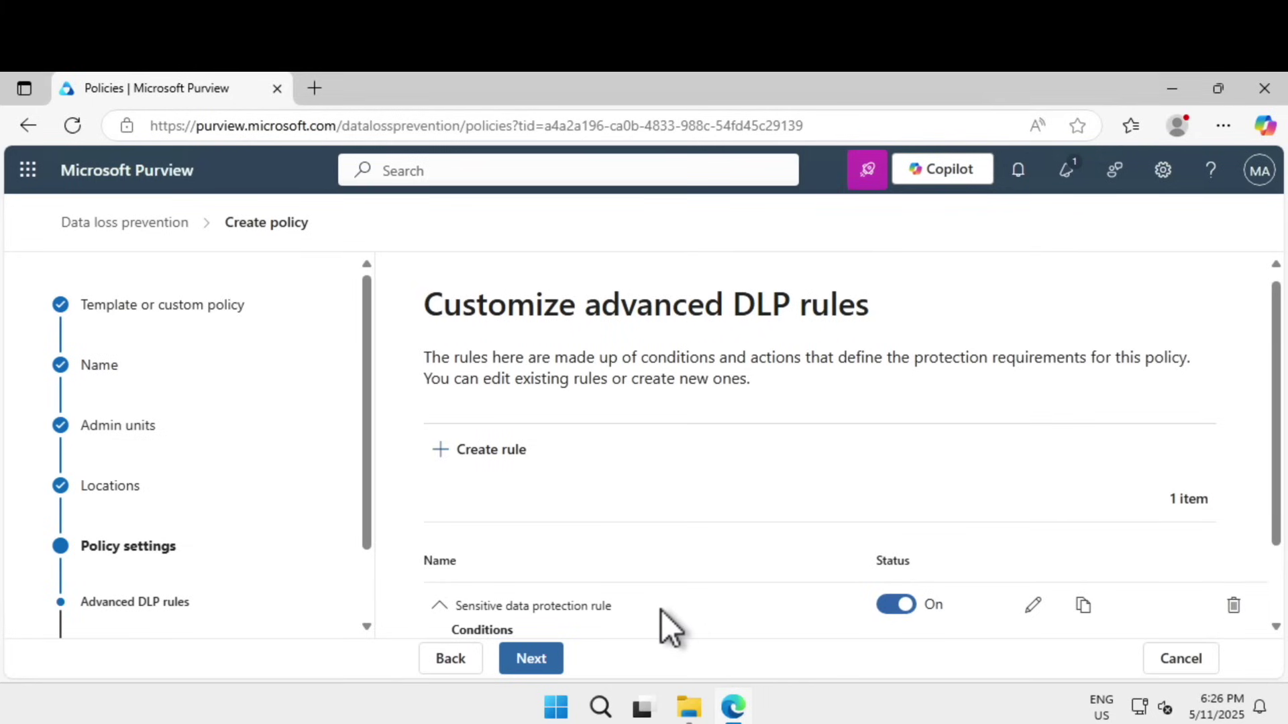
scroll(661, 610, "down", 2)
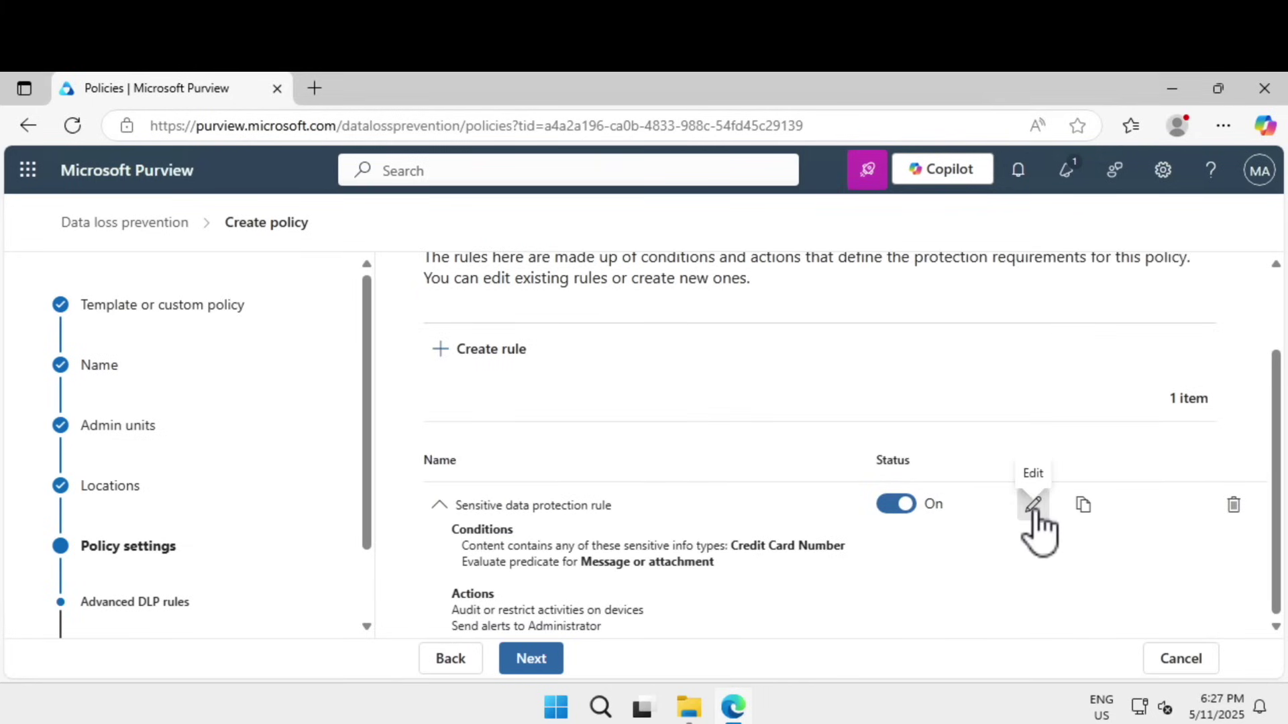
Edit the rule to restrict Paste to supported browsers, adding the Generative AI Websites group with its action set to Block.
left_click(1033, 508)
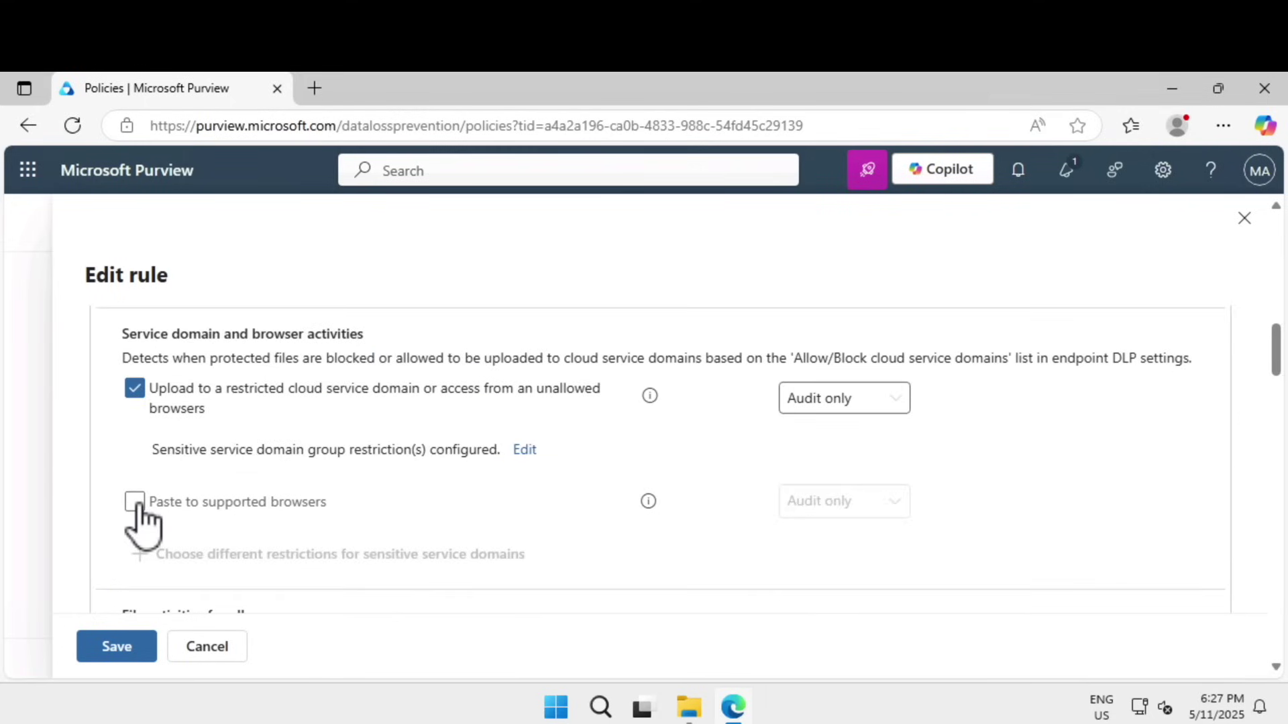
left_click(135, 503)
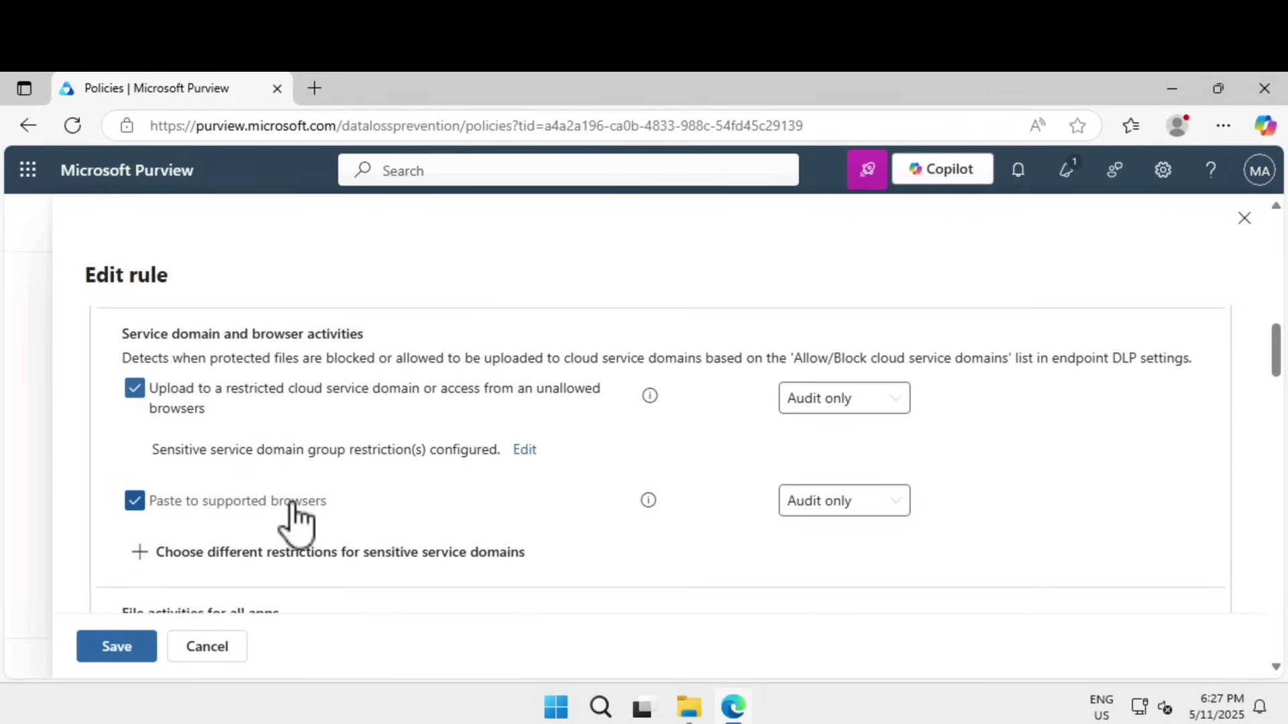
left_click(311, 557)
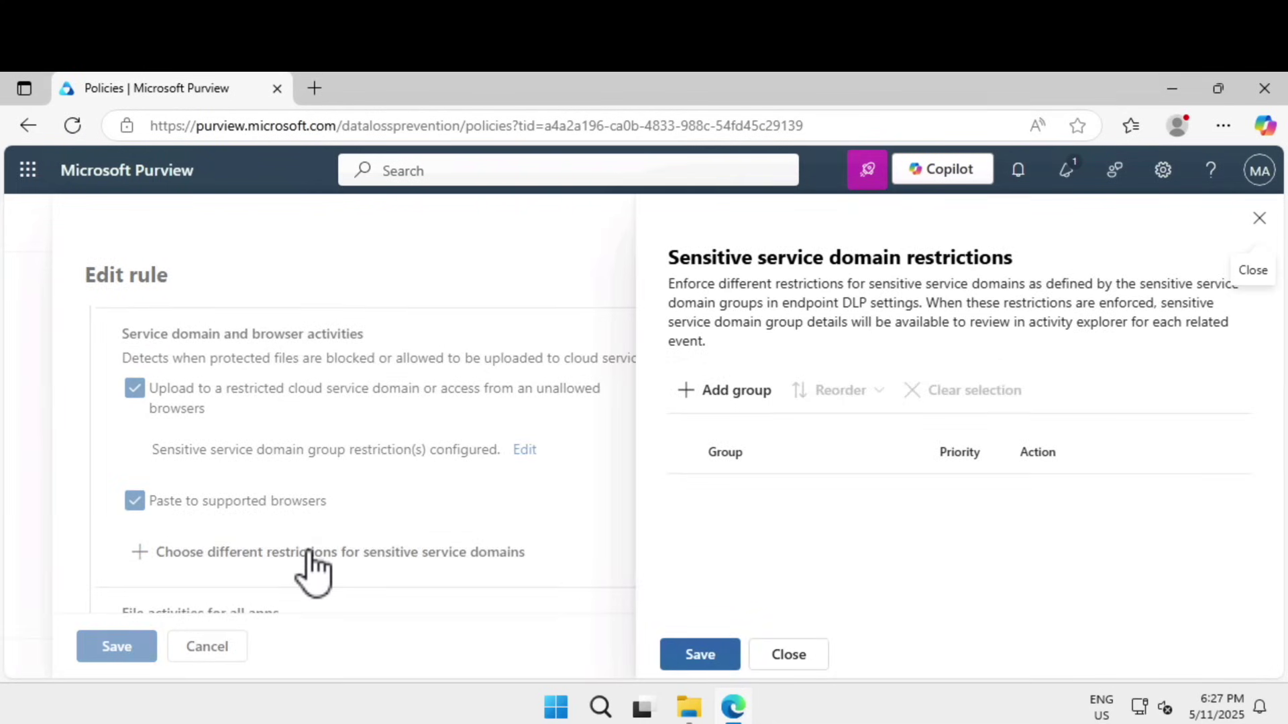
left_click(717, 396)
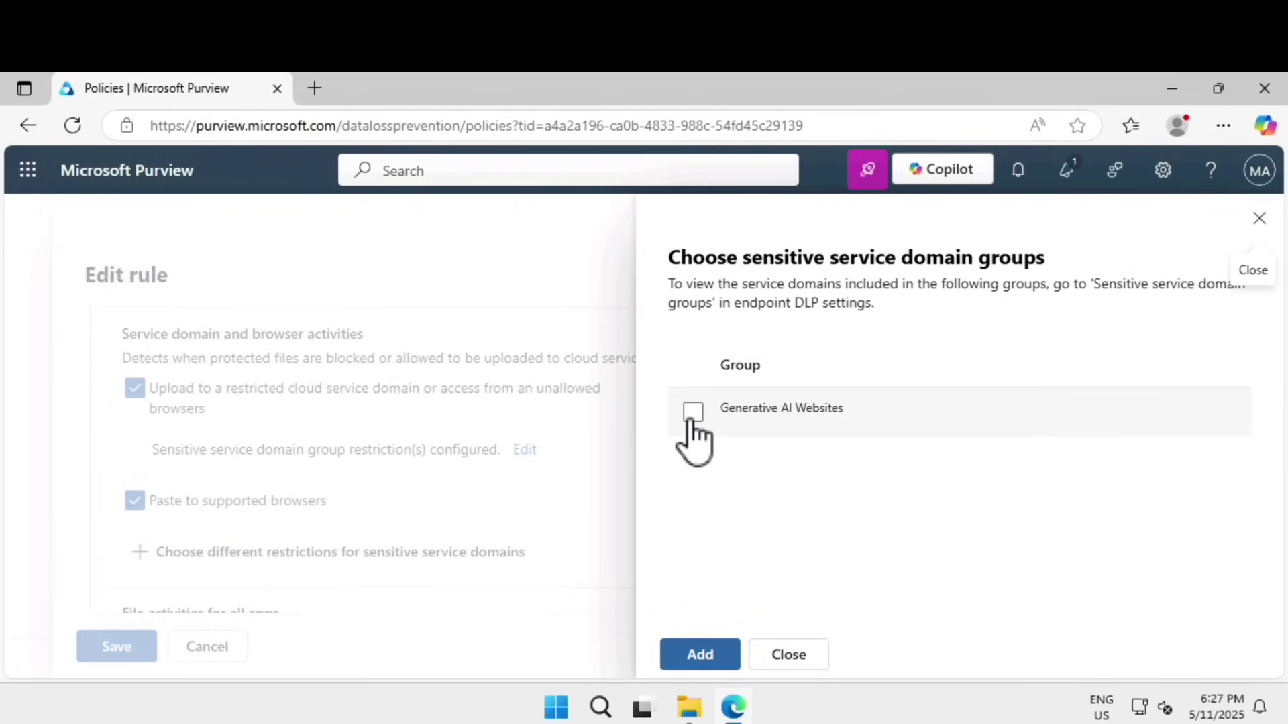
left_click(691, 413)
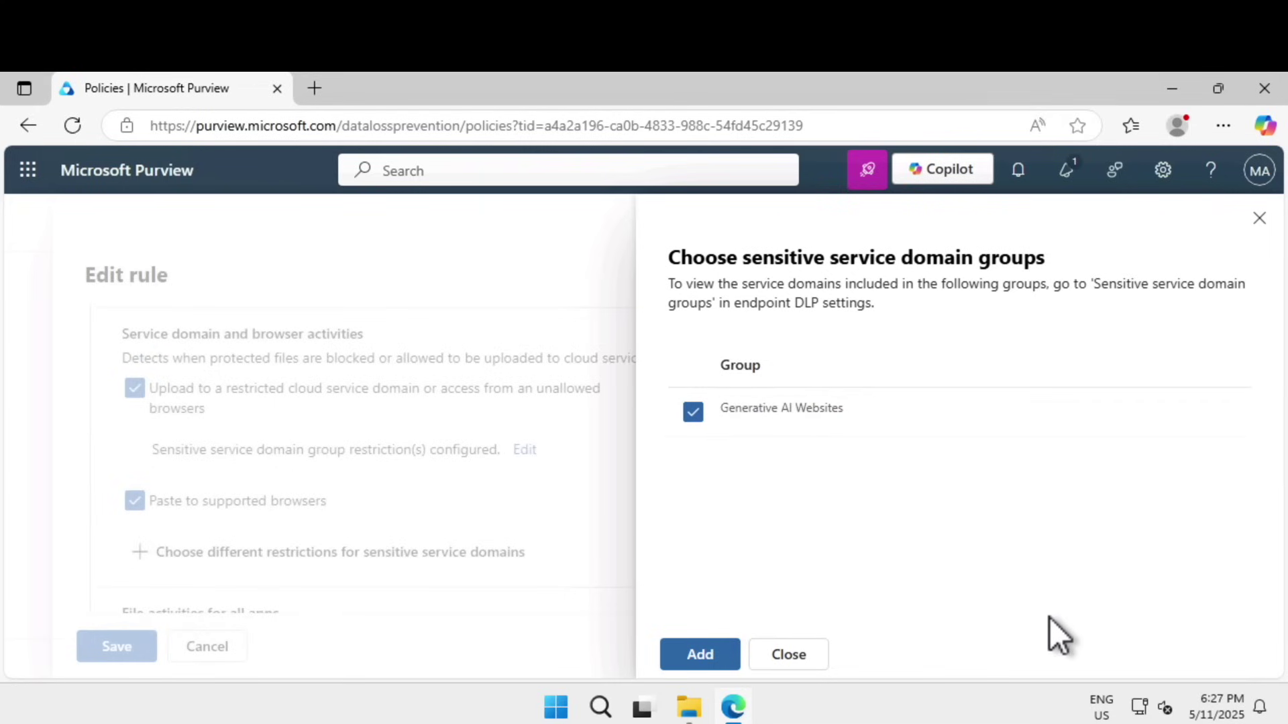
left_click(693, 659)
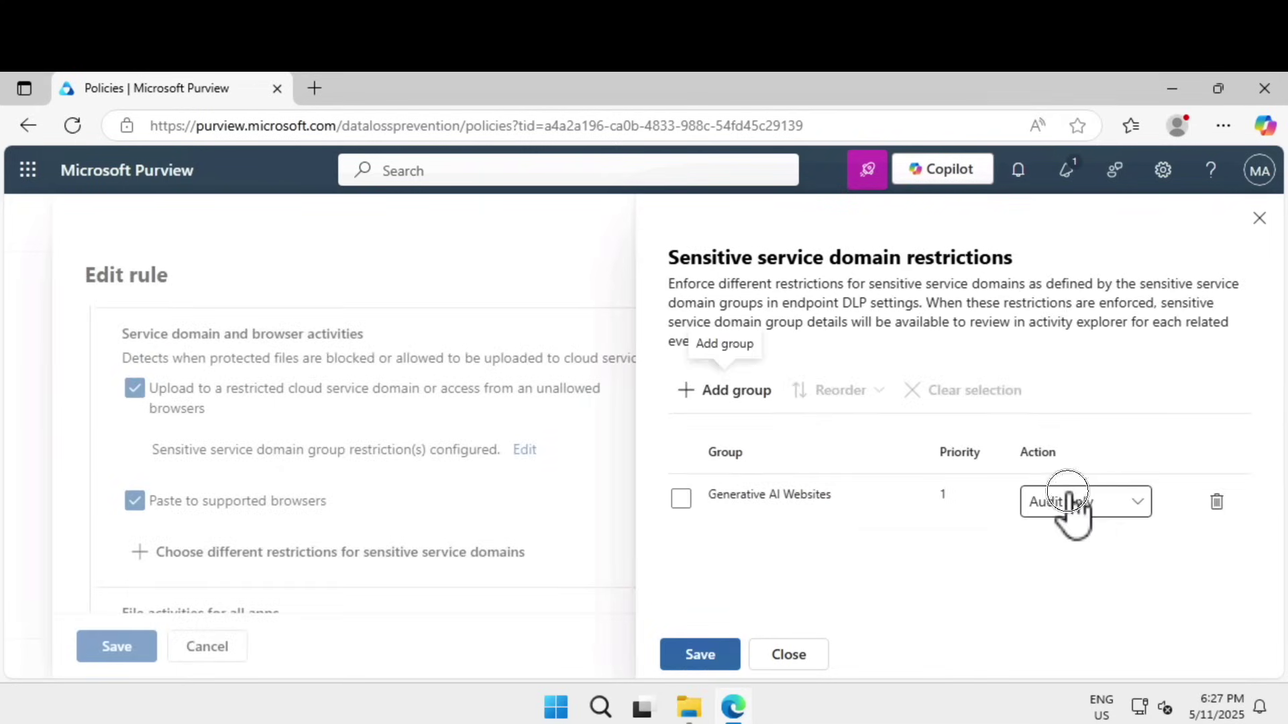
left_click(1067, 499)
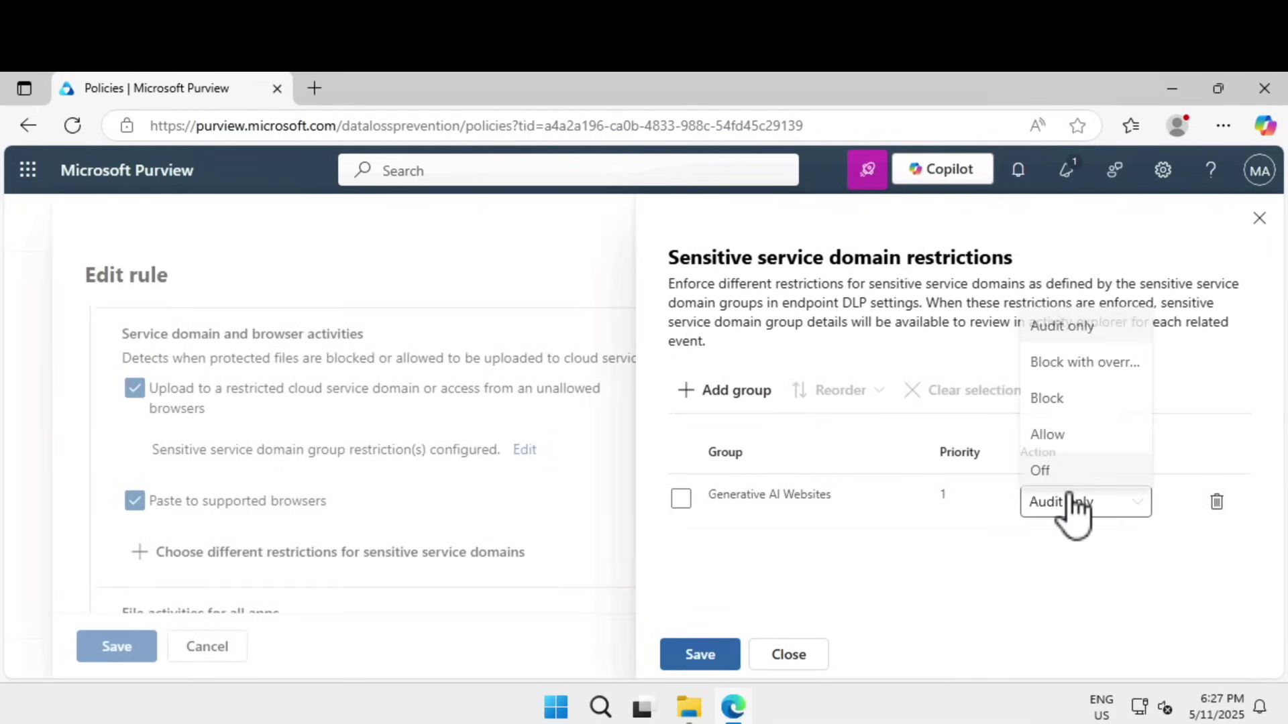
left_click(1051, 396)
left_click(700, 655)
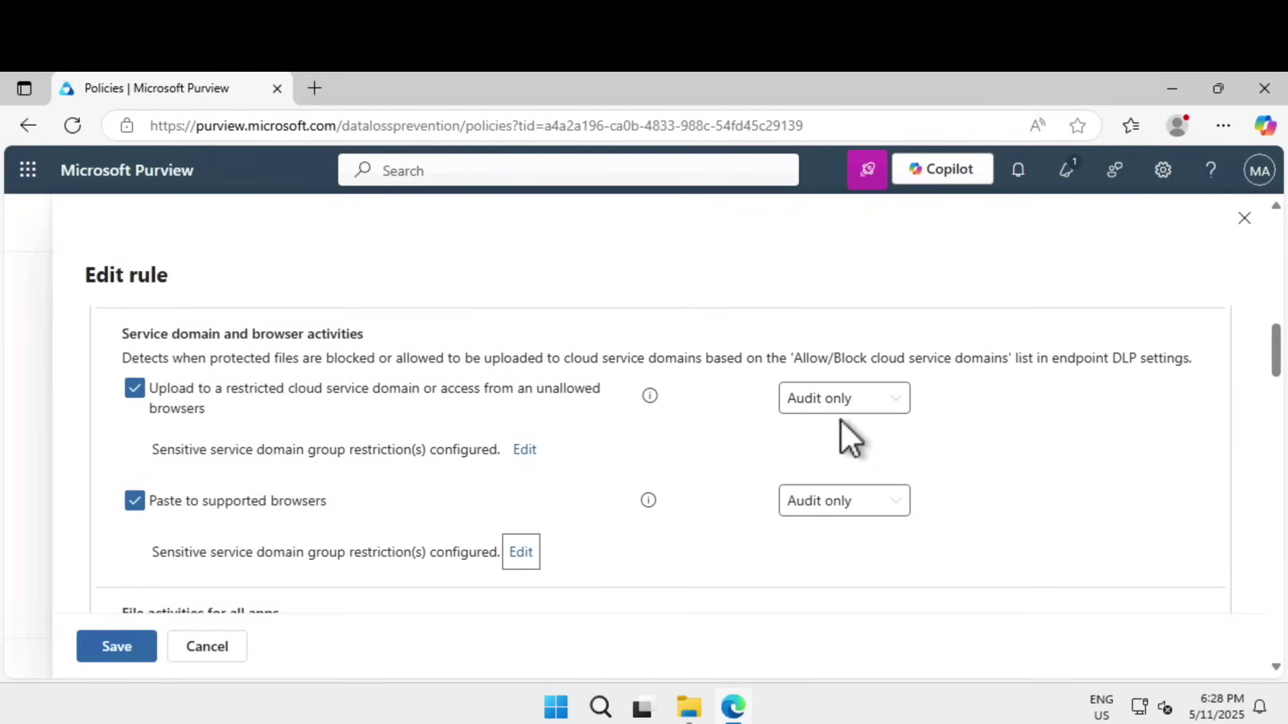
Turn on user notifications with policy tips for restricted activities on endpoint devices, and save the rule.
left_click(815, 401)
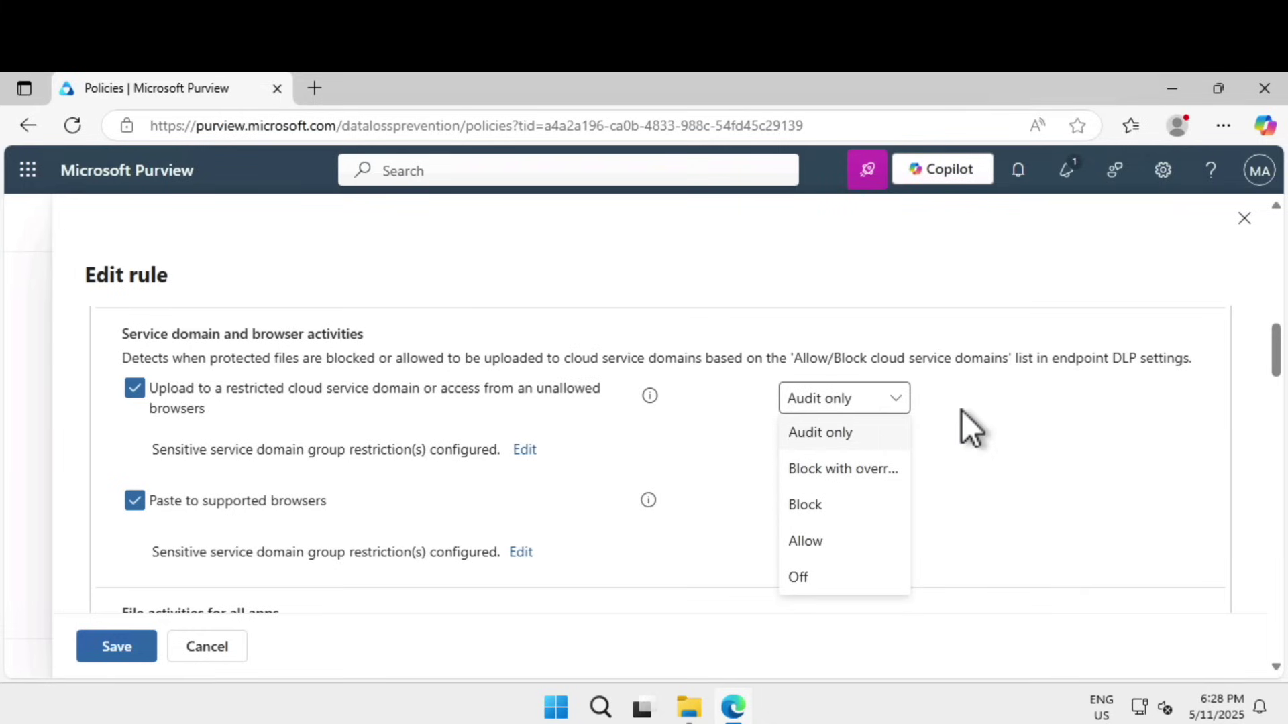
scroll(1094, 418, "down", 15)
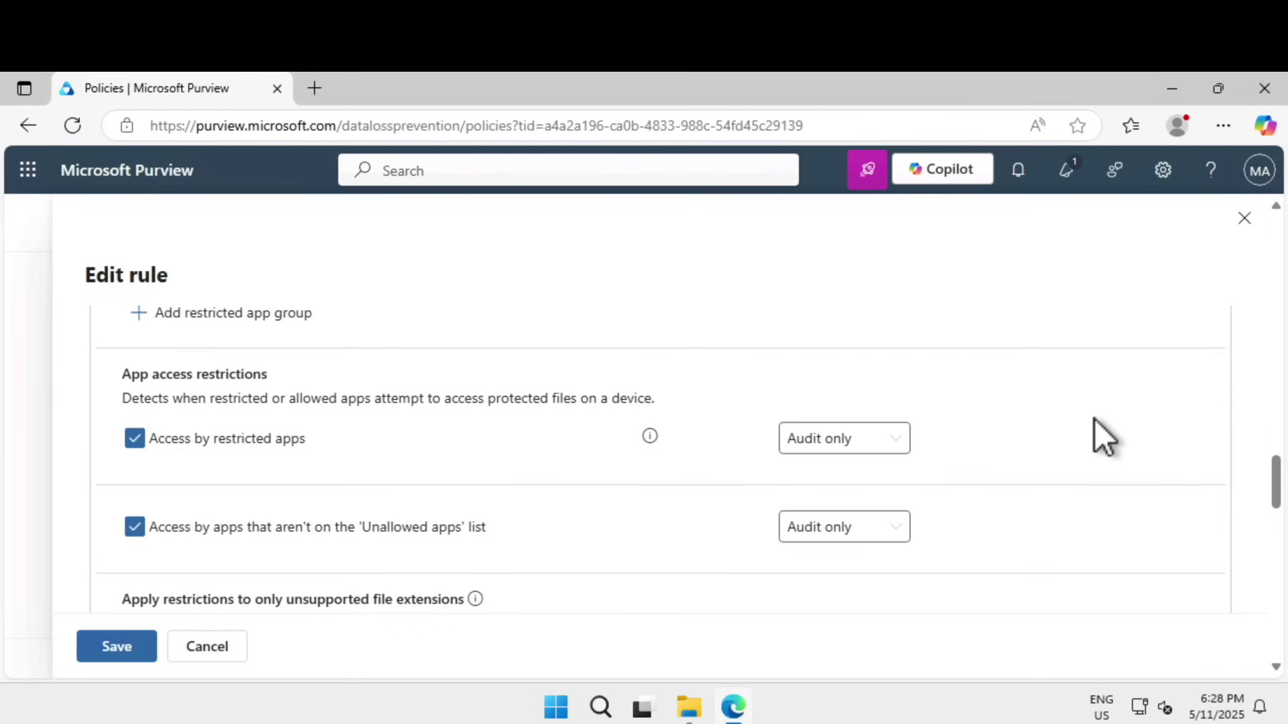
scroll(1094, 420, "up", 1)
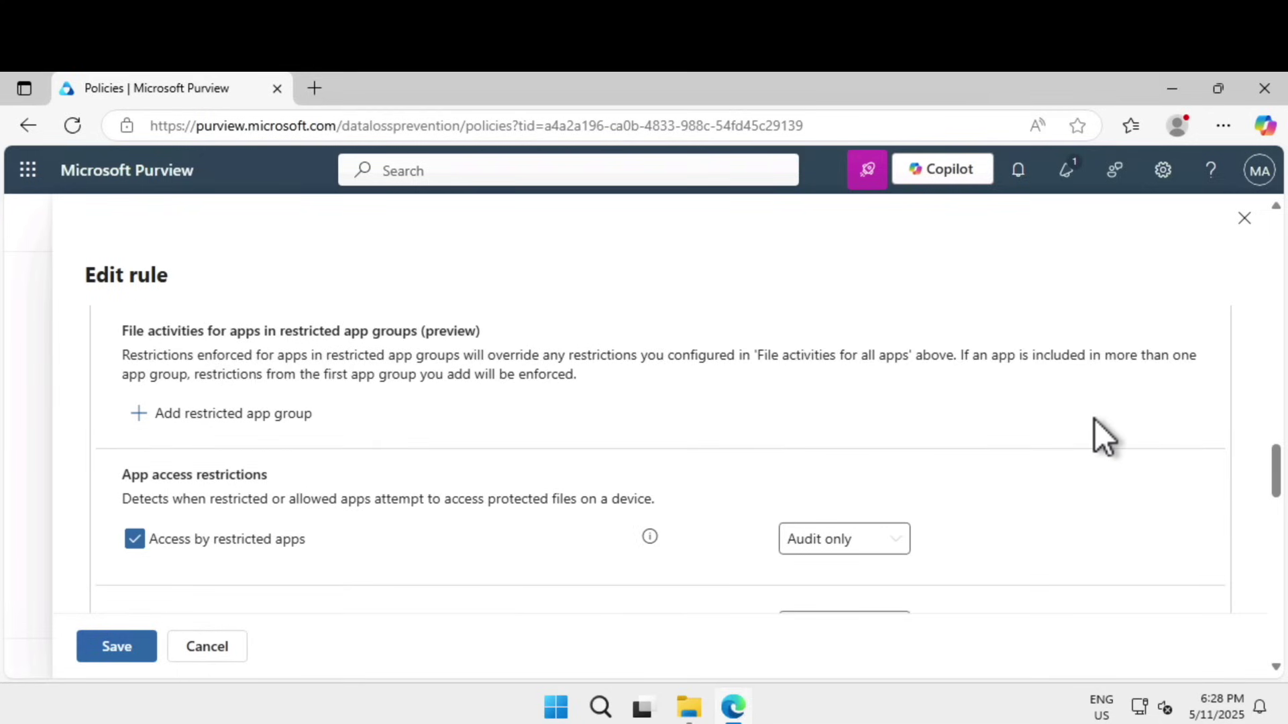
left_click(1274, 470)
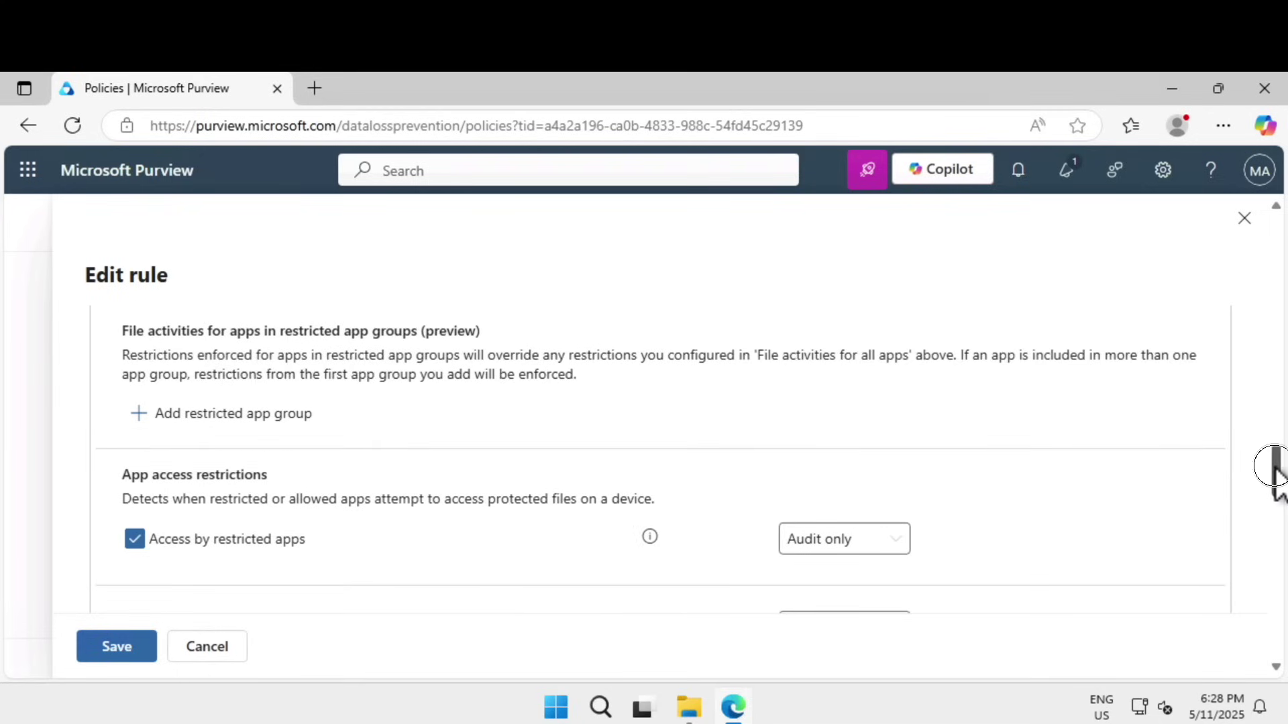
left_click_drag(1274, 470, 1274, 523)
left_click(106, 507)
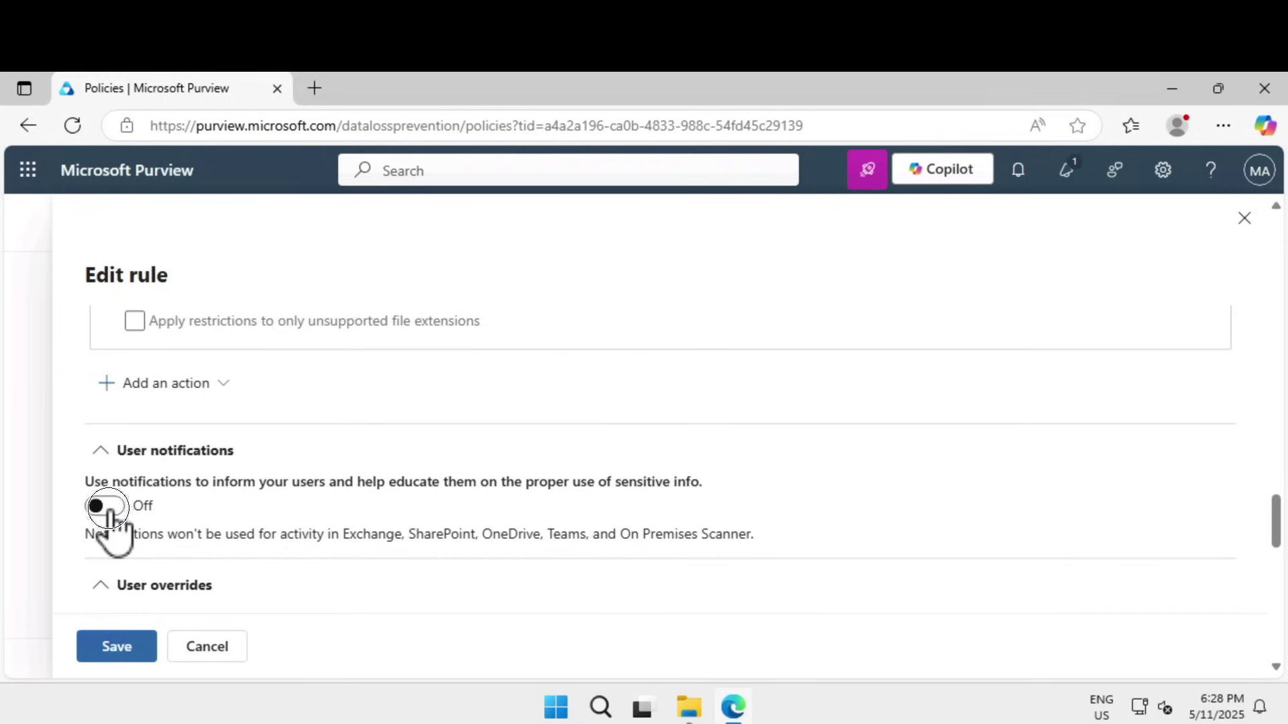
scroll(99, 423, "down", 3)
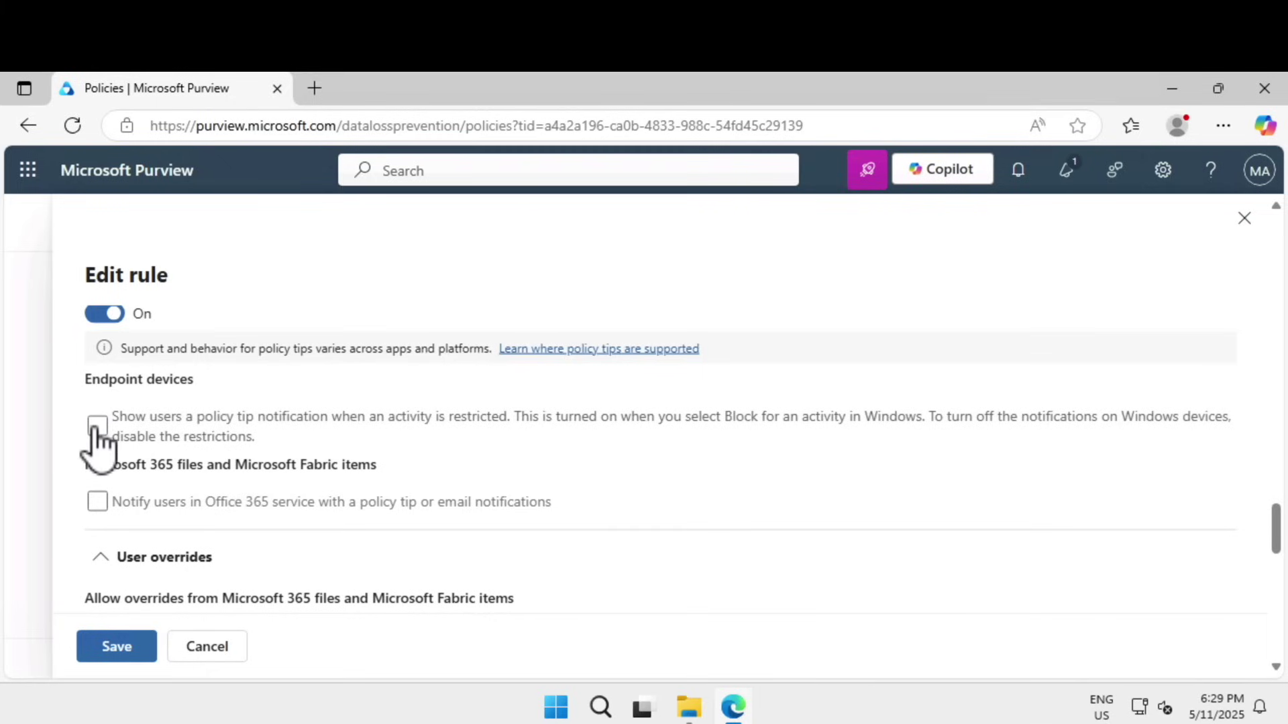
left_click(97, 425)
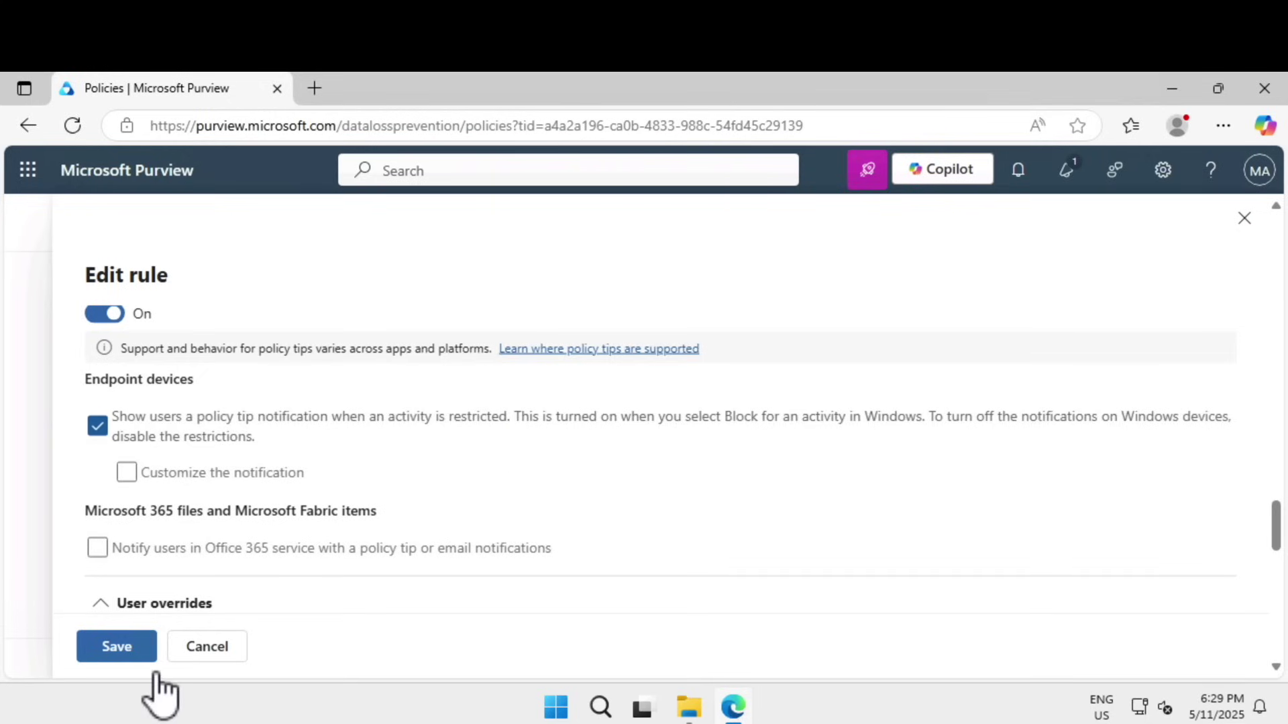
left_click(127, 652)
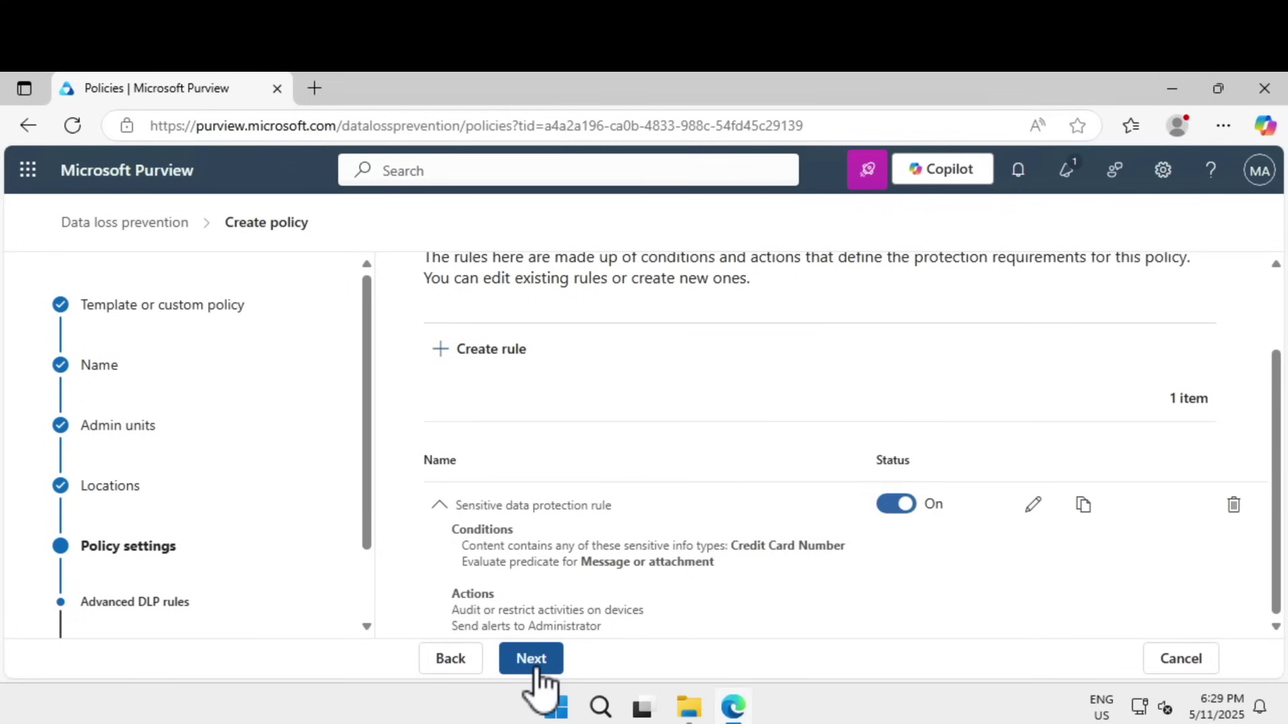
Keep the policy in simulation mode with policy tips shown, submit it and finish the policy wizard.
left_click(536, 673)
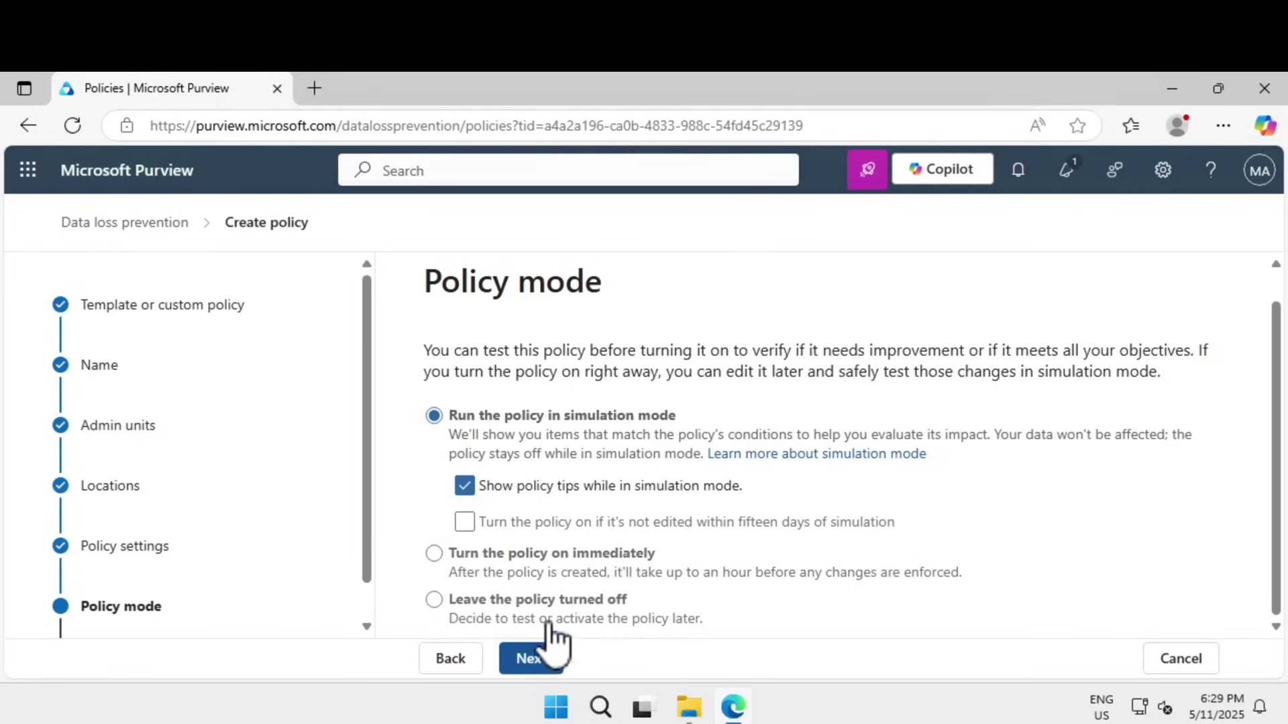
scroll(557, 671, "down", 1)
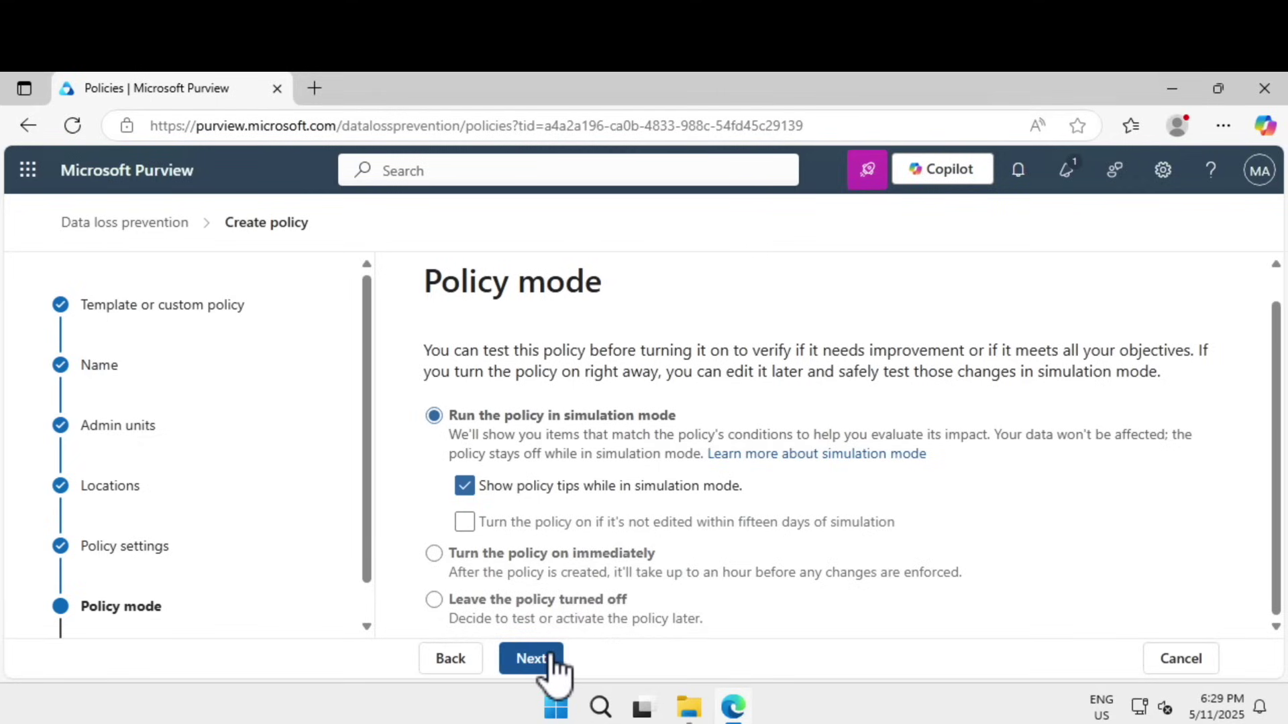
left_click(553, 668)
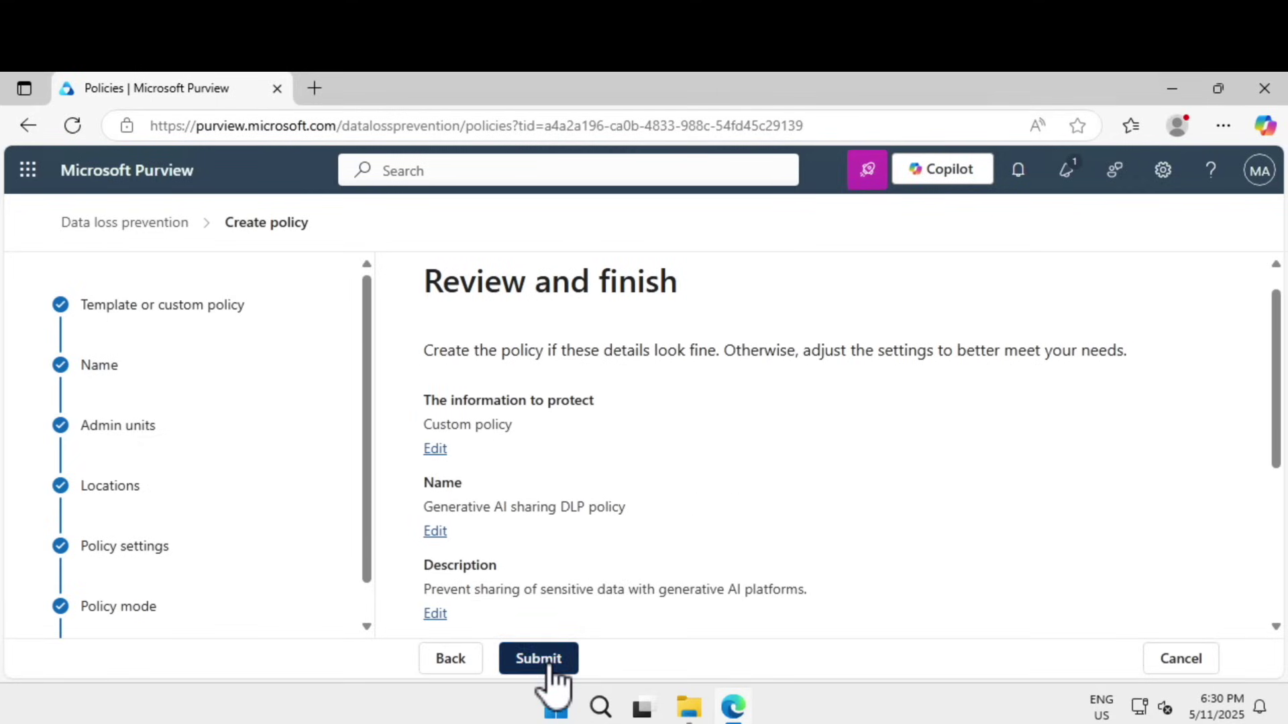
left_click(549, 664)
scroll(894, 618, "down", 5)
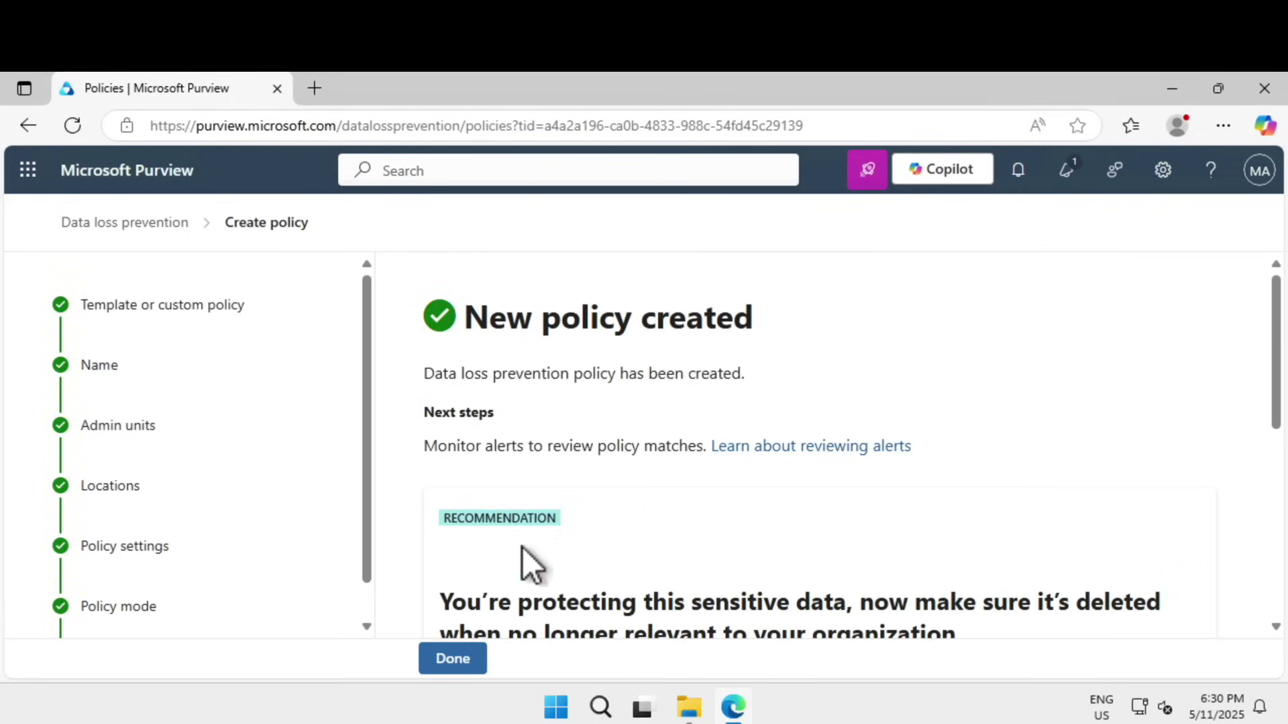
left_click(452, 661)
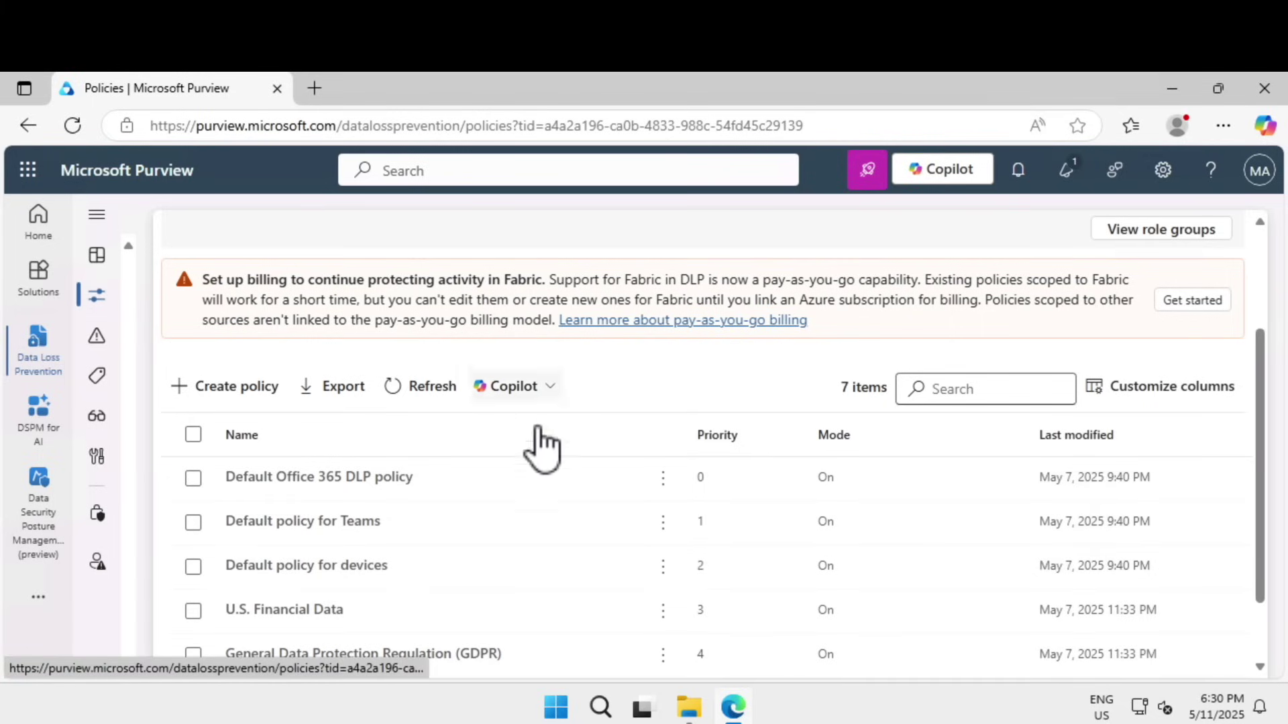
Review the overview and sync status of the Generative AI sharing DLP policy, and close its details.
scroll(618, 482, "down", 1)
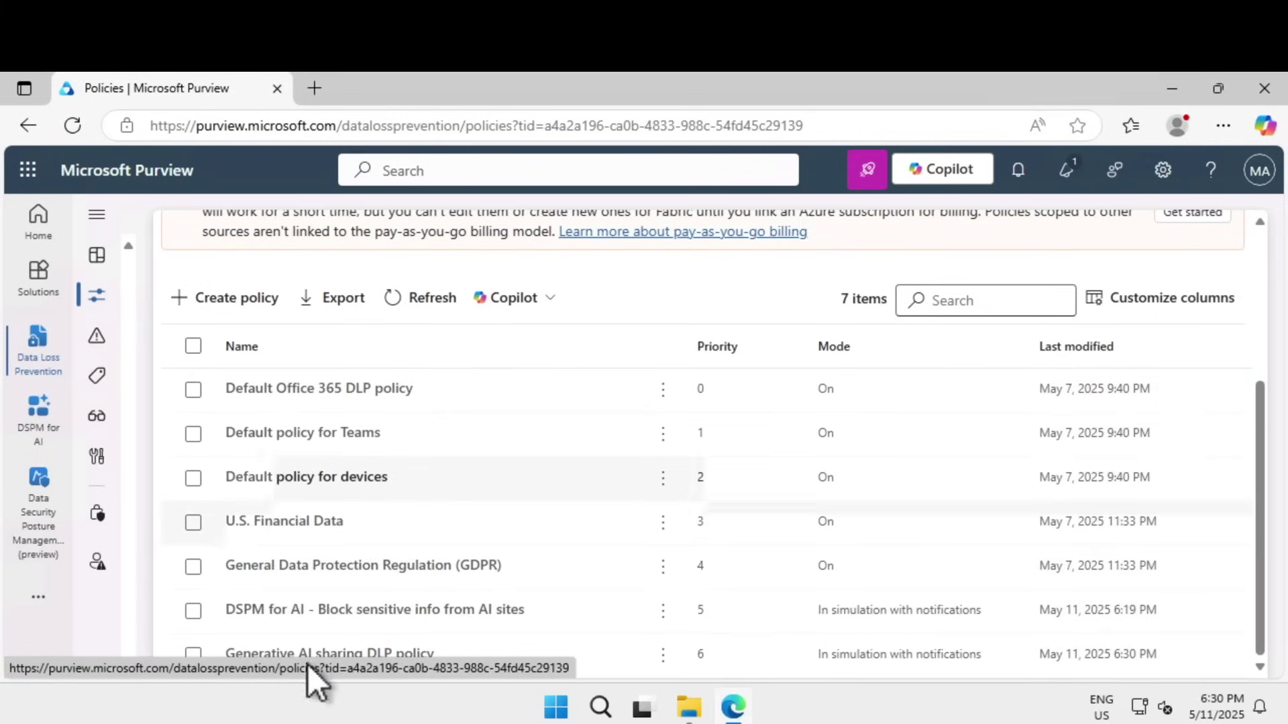
left_click(401, 653)
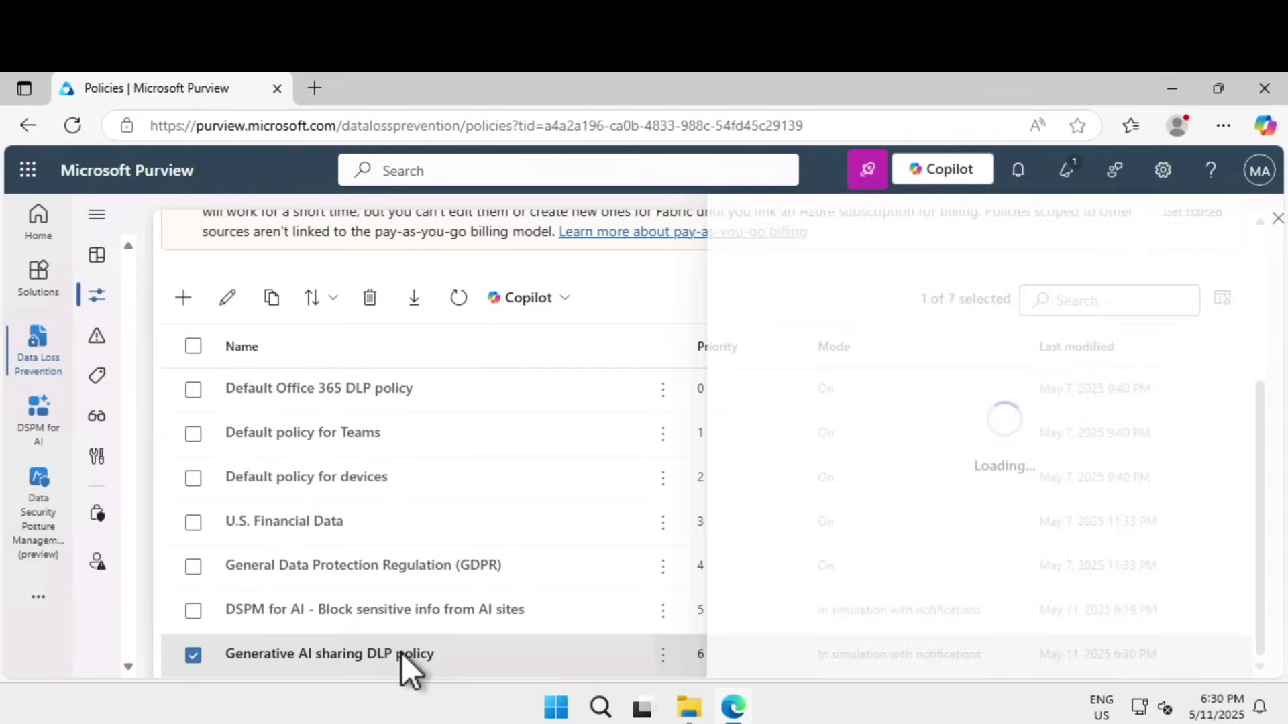
scroll(959, 451, "down", 3)
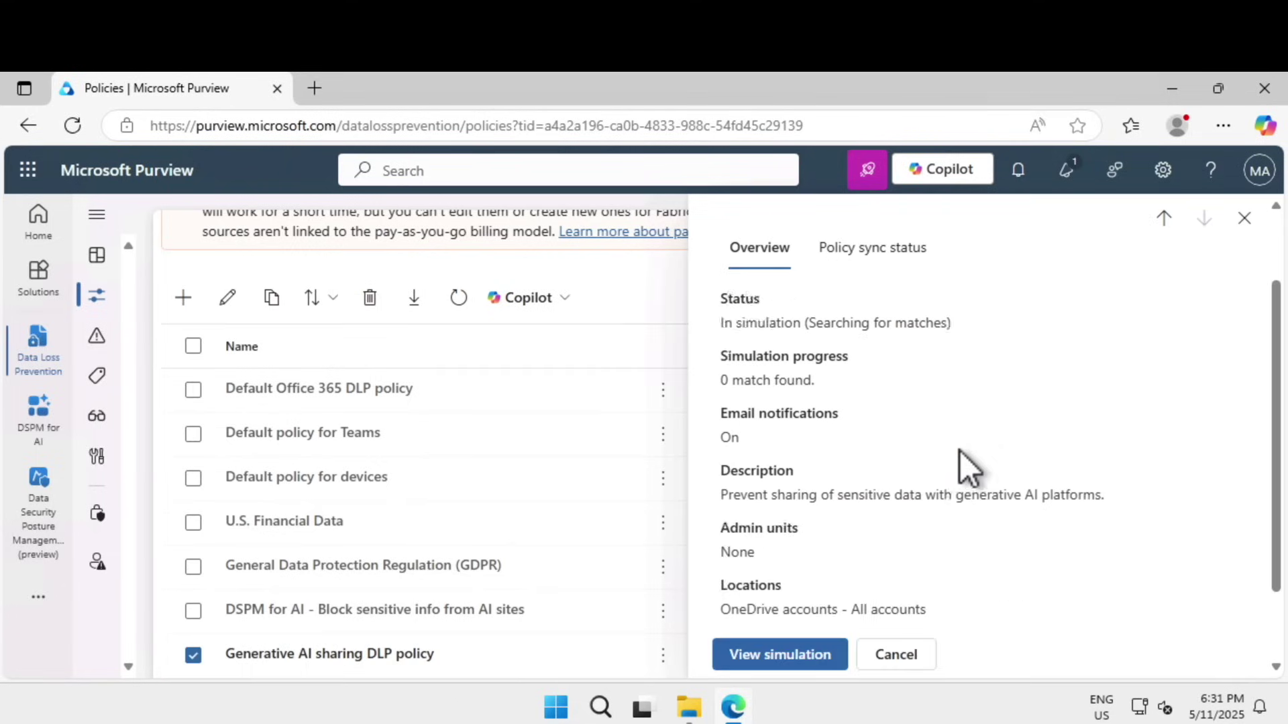
scroll(960, 450, "up", 3)
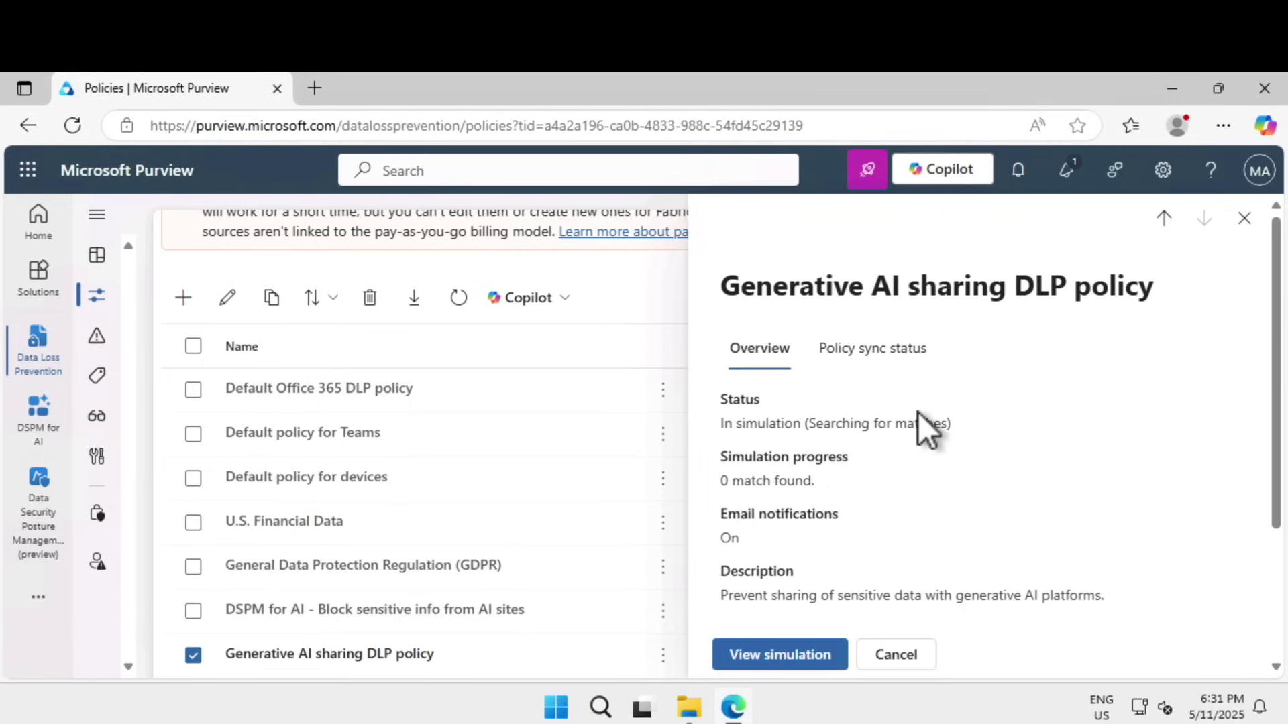
left_click(886, 372)
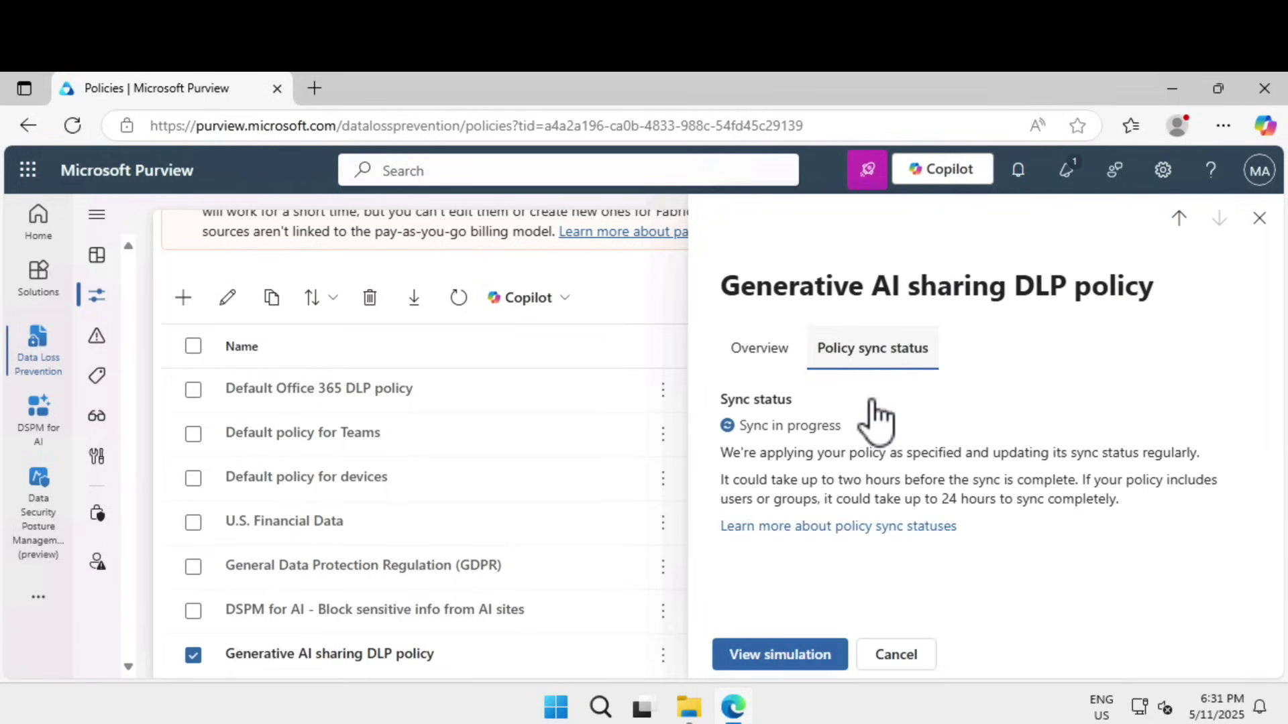
left_click(1259, 219)
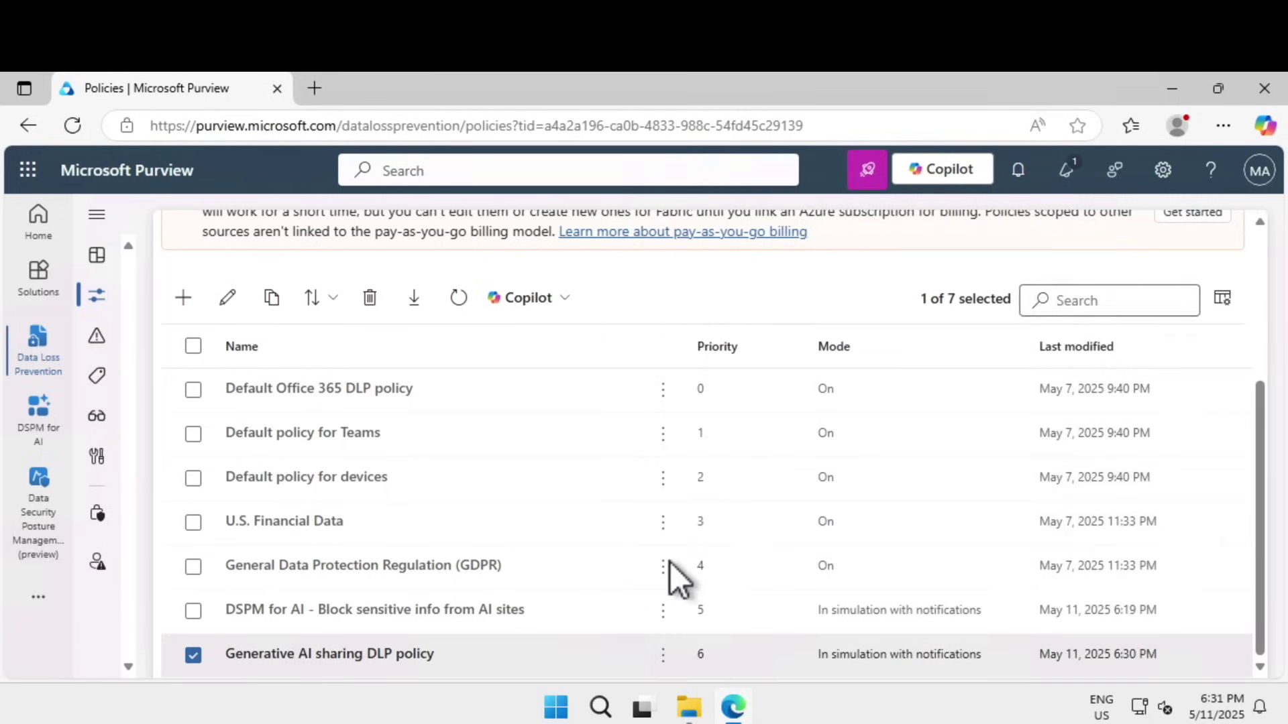